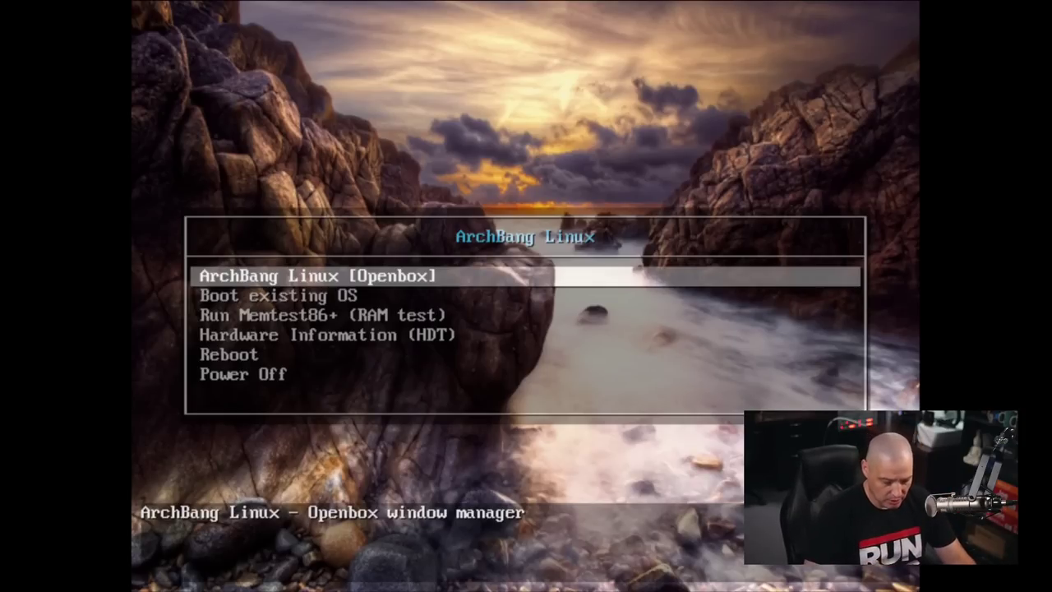
Step: Boot the ArchBang Linux [Openbox] live session and launch the installer from the desktop
key(Return)
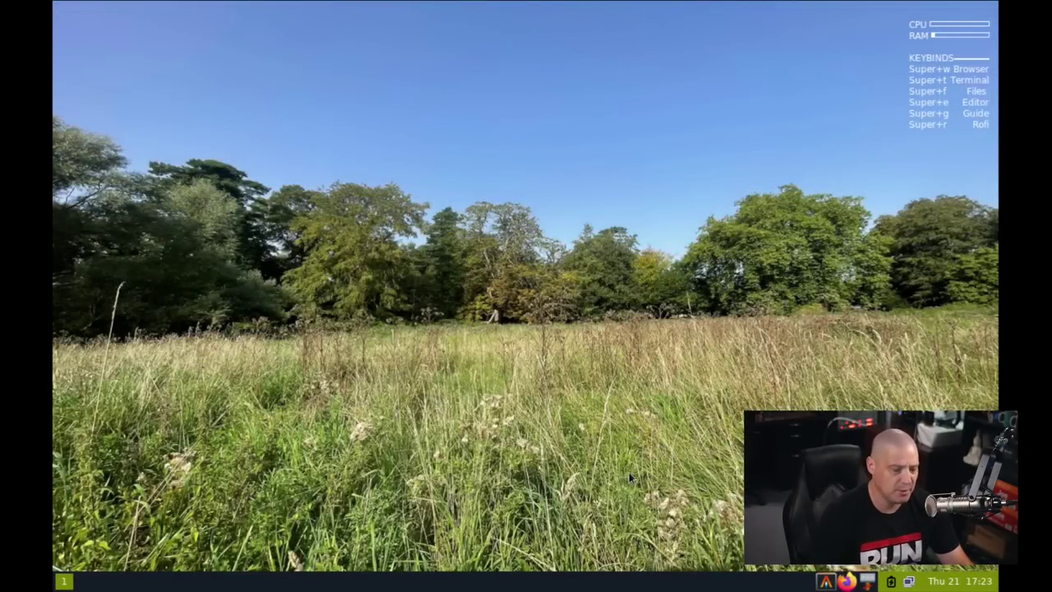
right_click(423, 235)
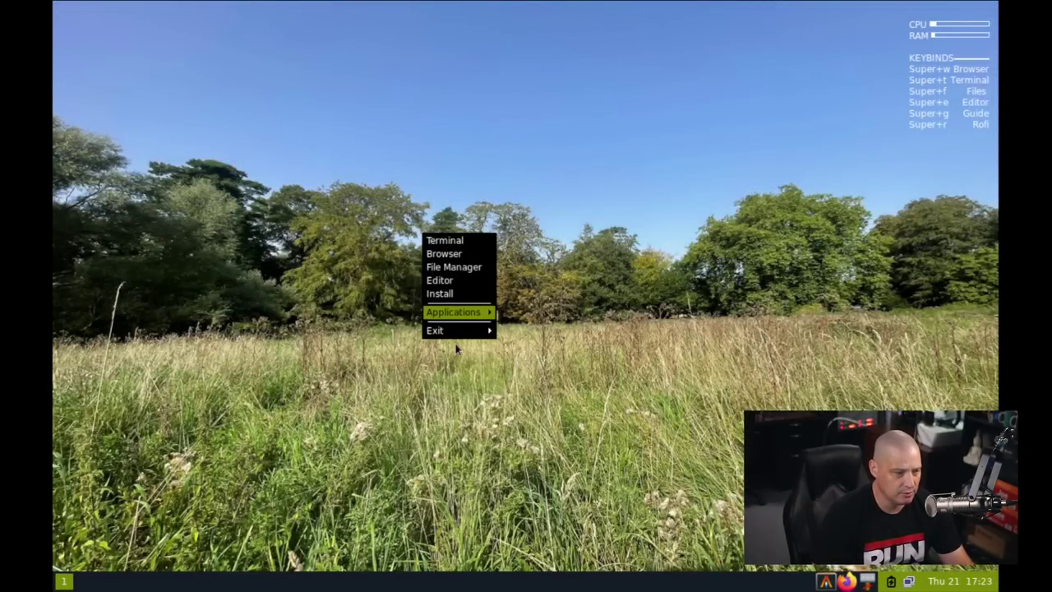
click(712, 359)
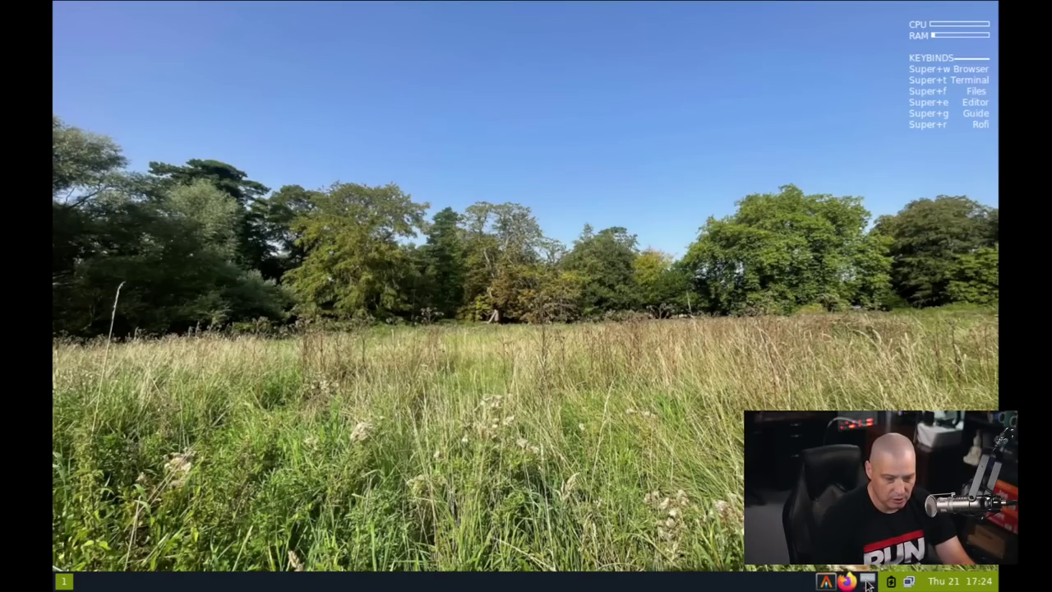
right_click(297, 124)
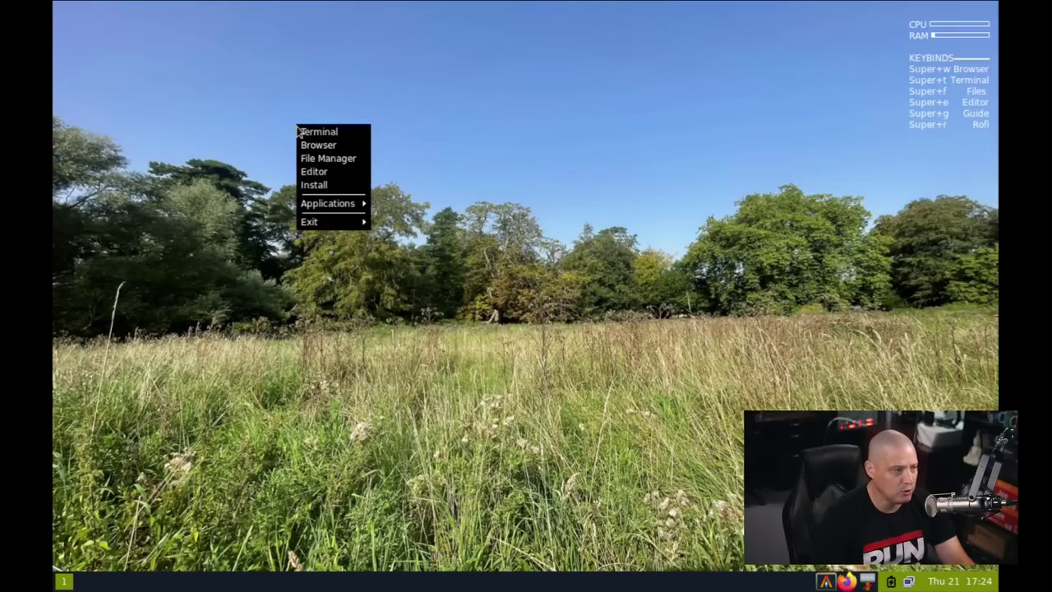
click(345, 193)
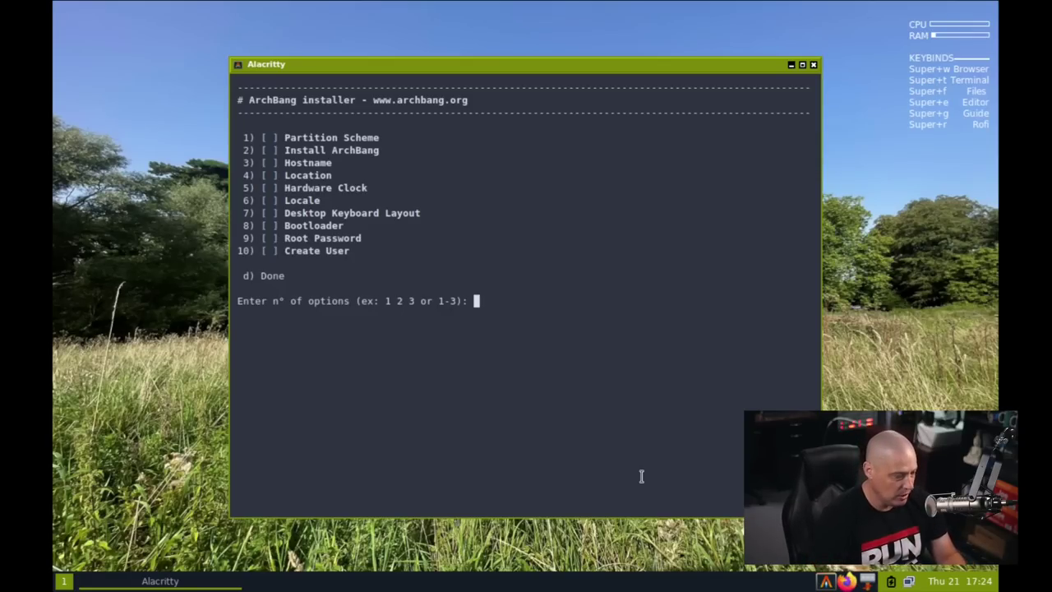
Step: Start the installer's partition scheme stage with the Default scheme, using cfdisk on /dev/vda
text(1)
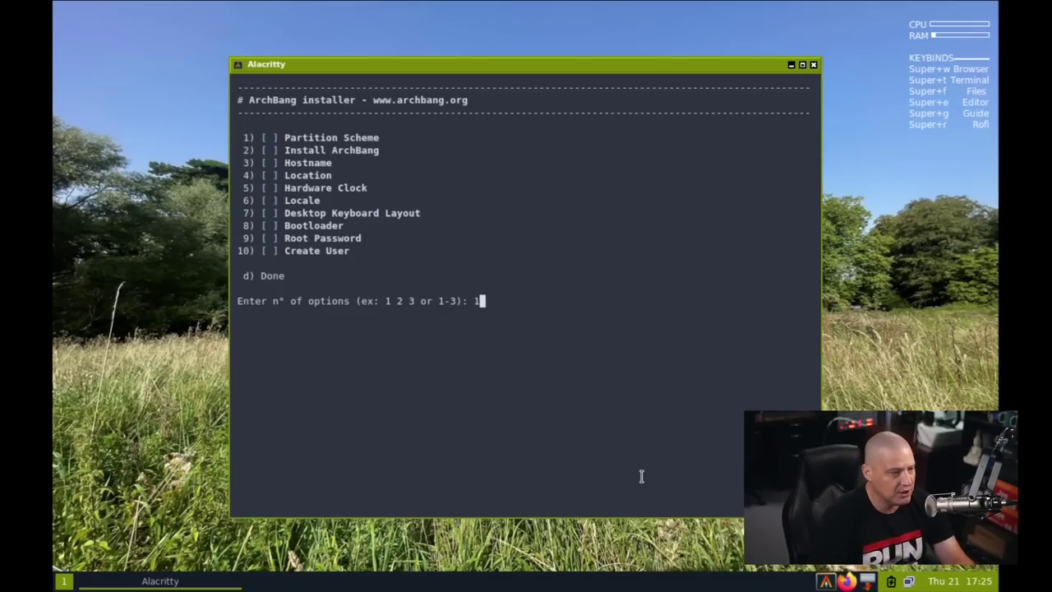
key(Return)
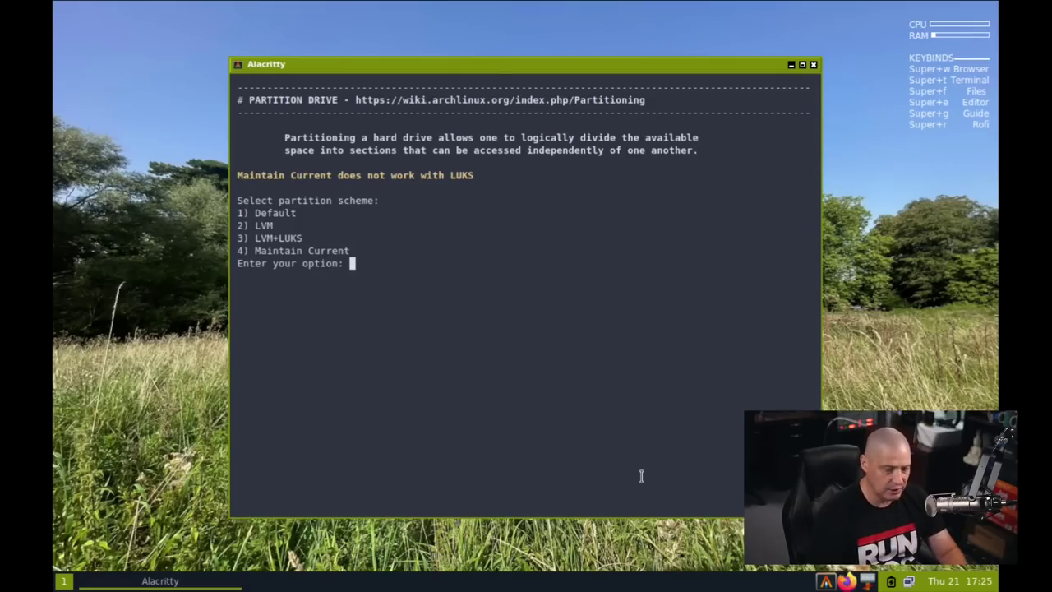
text(1)
key(Return)
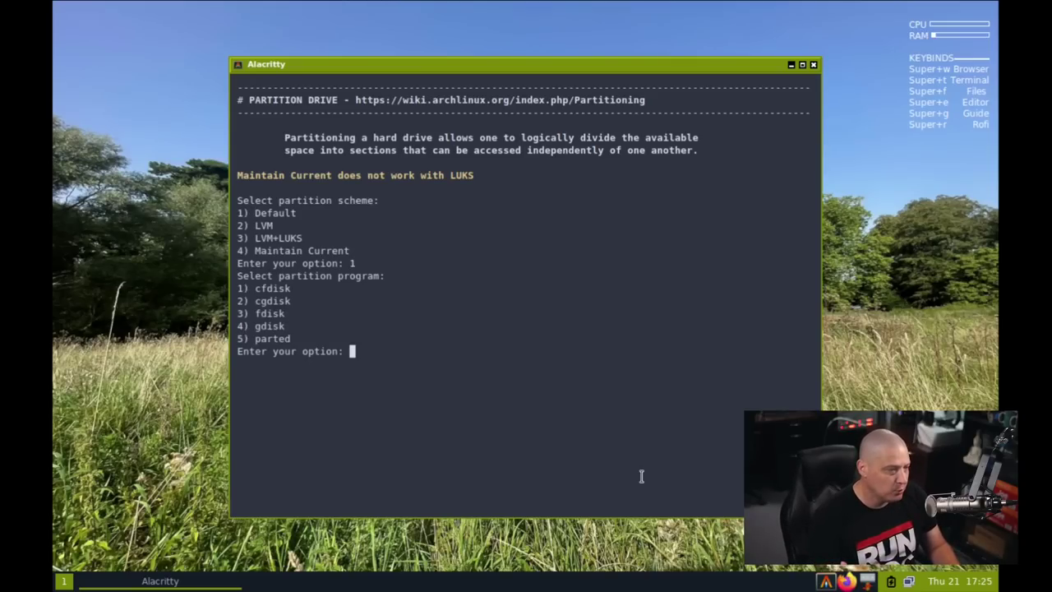
text(1)
key(Return)
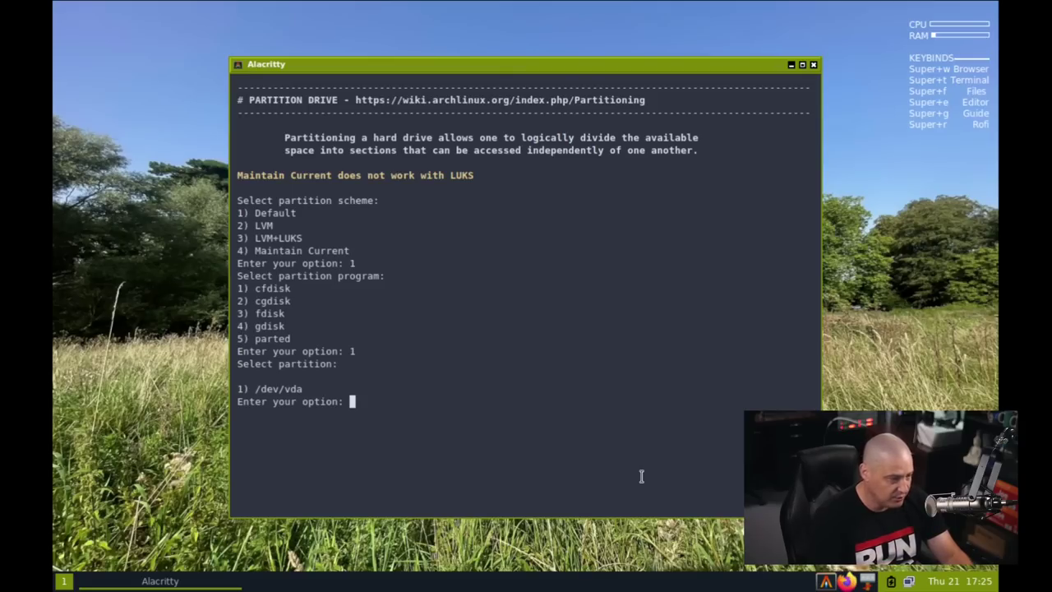
text(1)
key(Return)
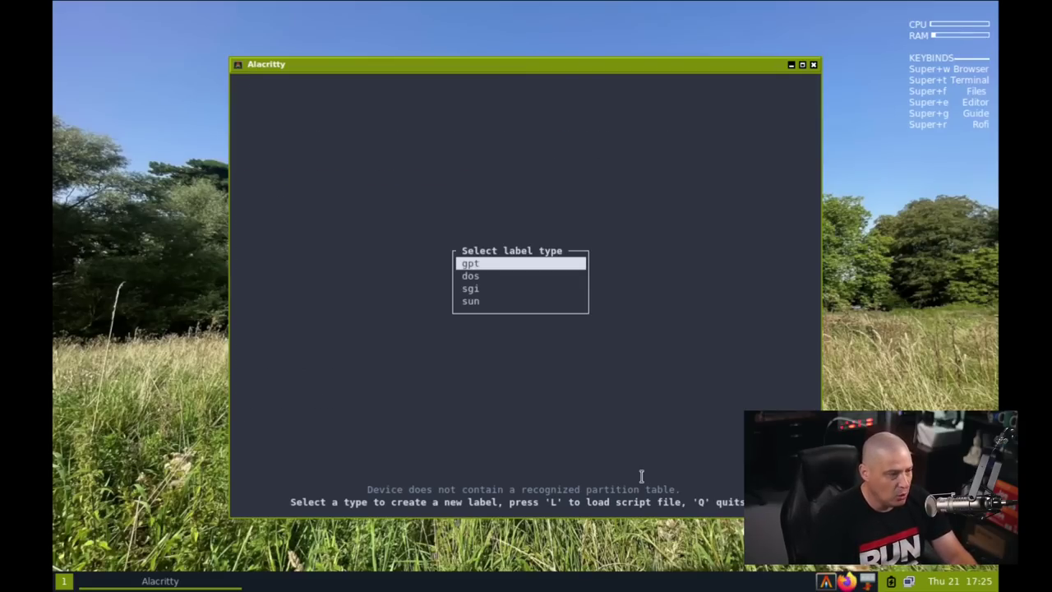
Step: Create a dos label on /dev/vda and add one 25G primary partition filling the free space
key(Down)
key(Return)
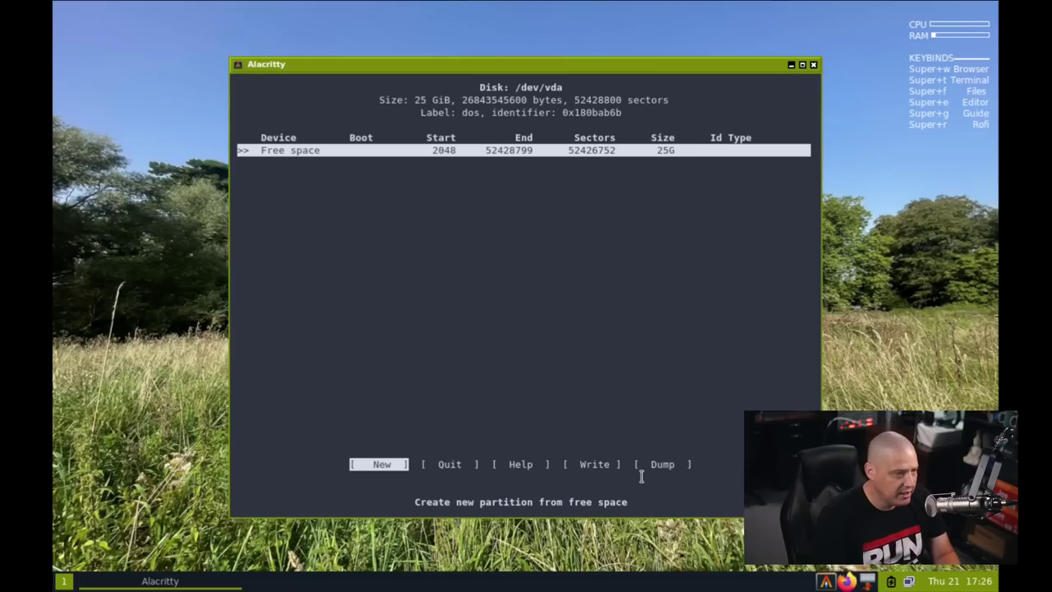
key(Return)
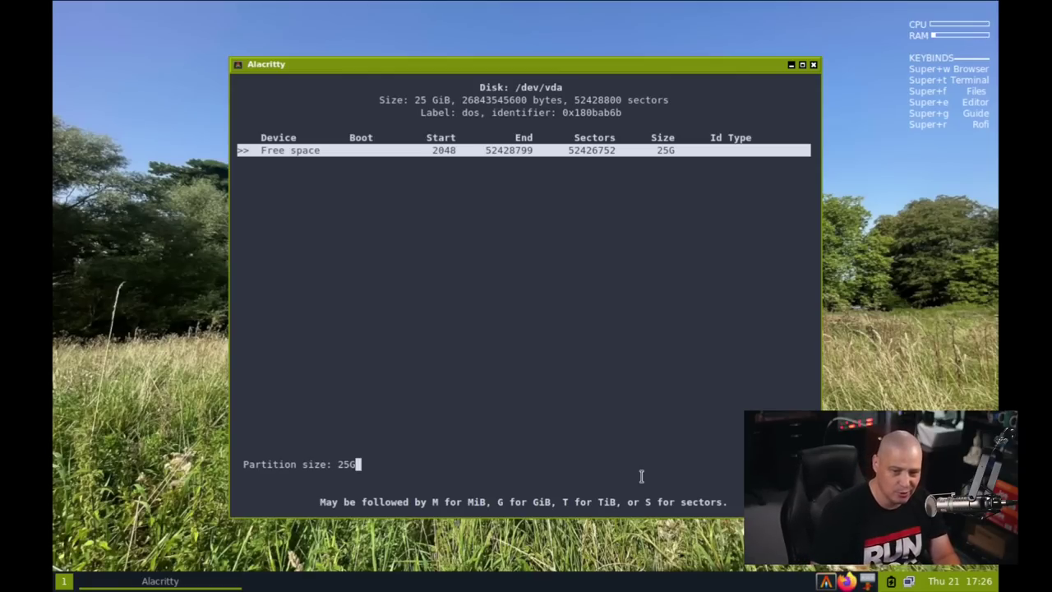
key(Return)
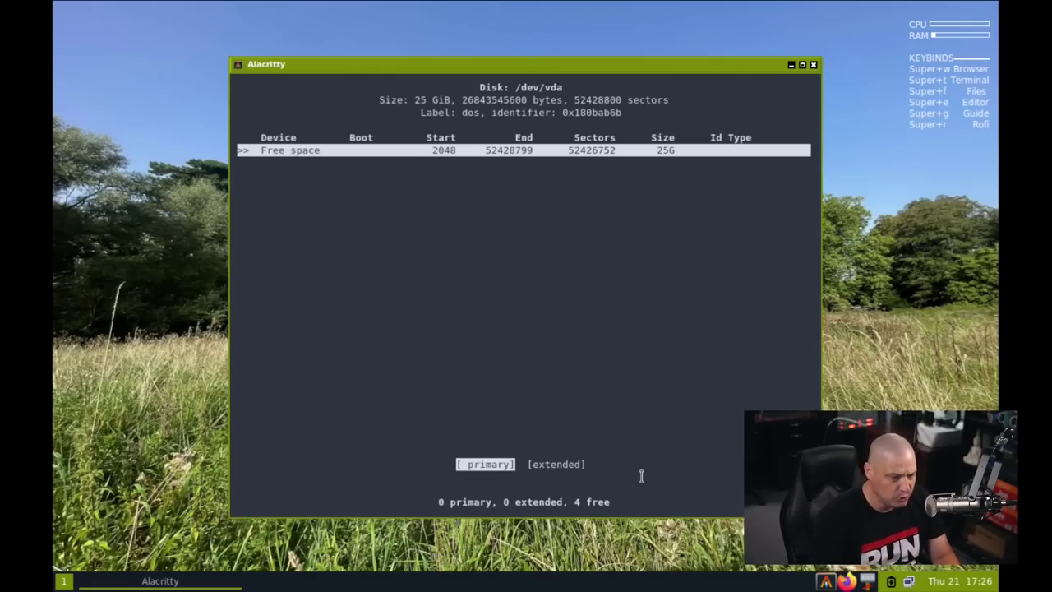
key(Return)
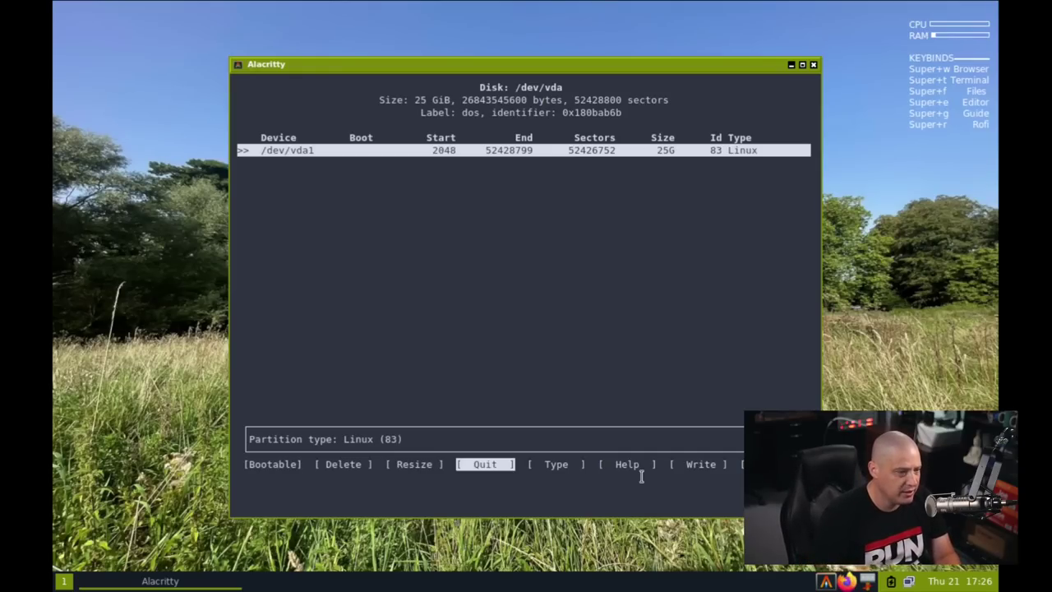
Step: Set the bootable flag on the /dev/vda1 partition
key(Right)
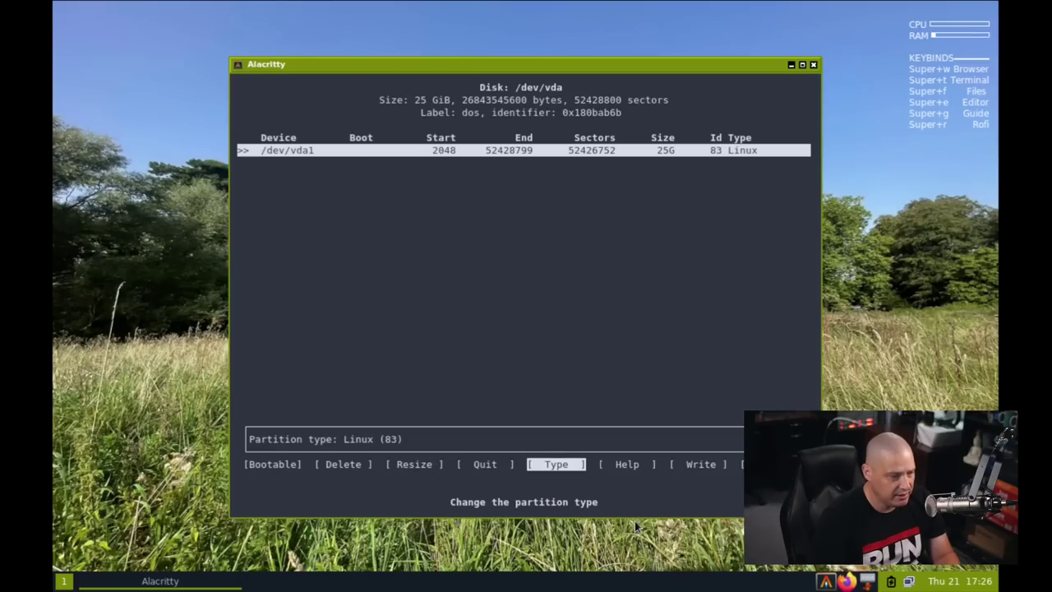
key(Left)
key(Left)
key(Left)
key(Left)
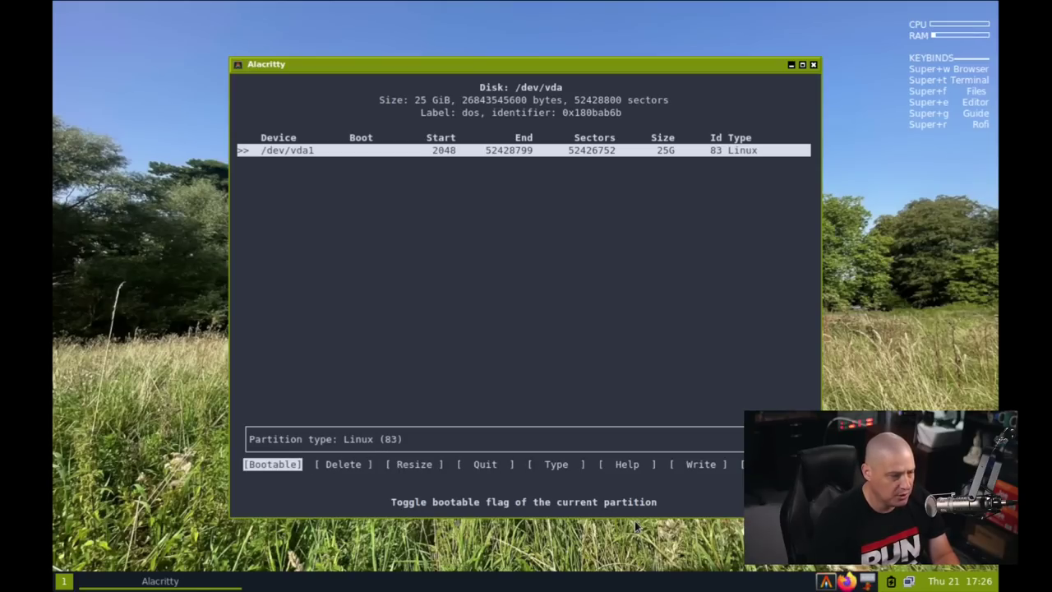
key(Return)
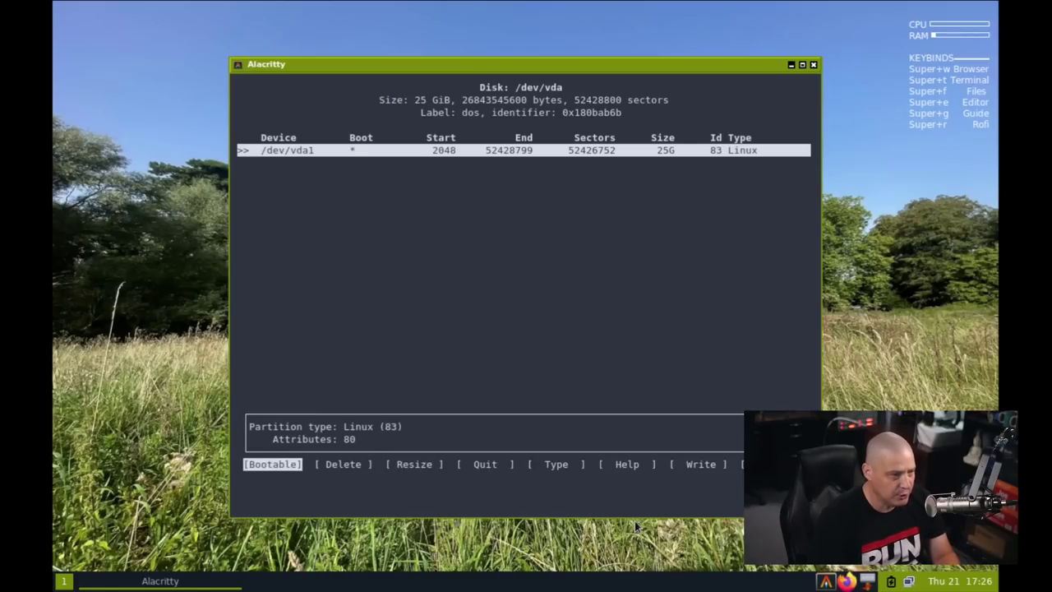
Step: Write the partition table to disk, confirming with yes, and quit cfdisk
key(Right)
key(Right)
key(Right)
key(Right)
key(Right)
key(Right)
key(Right)
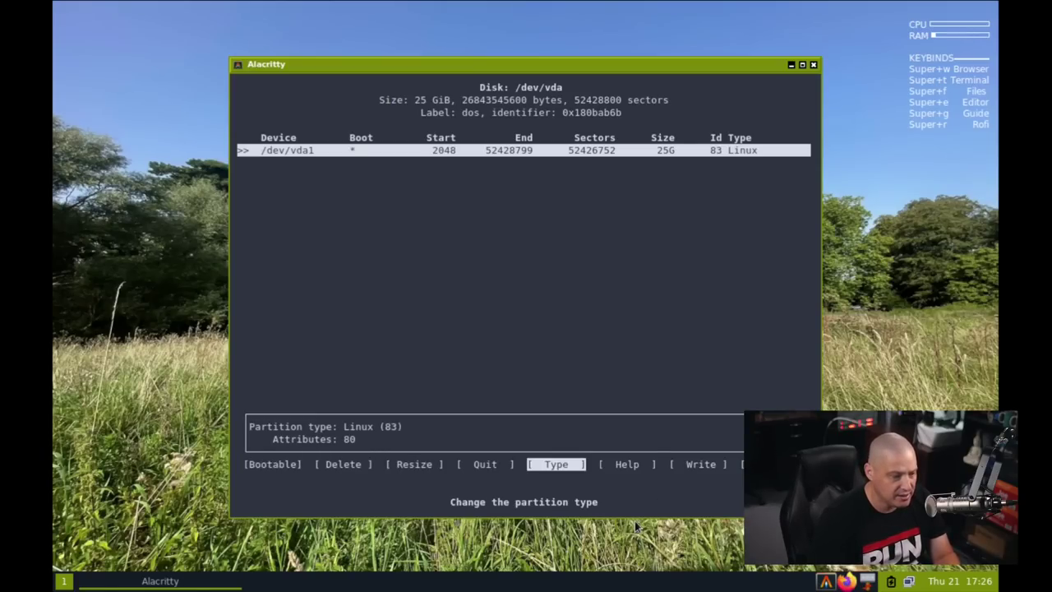
key(Left)
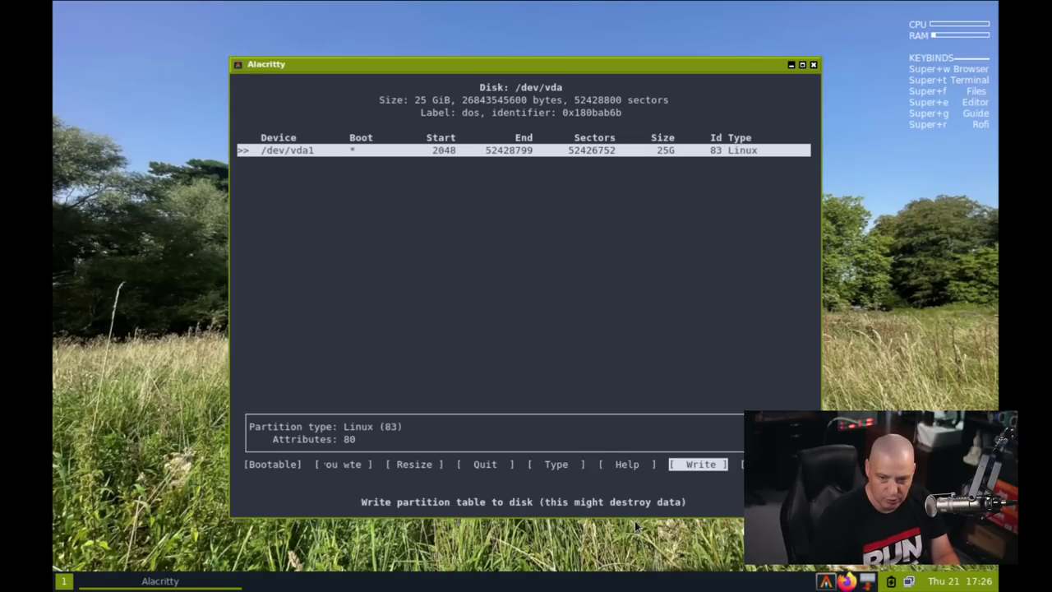
key(Return)
text(yes)
key(Return)
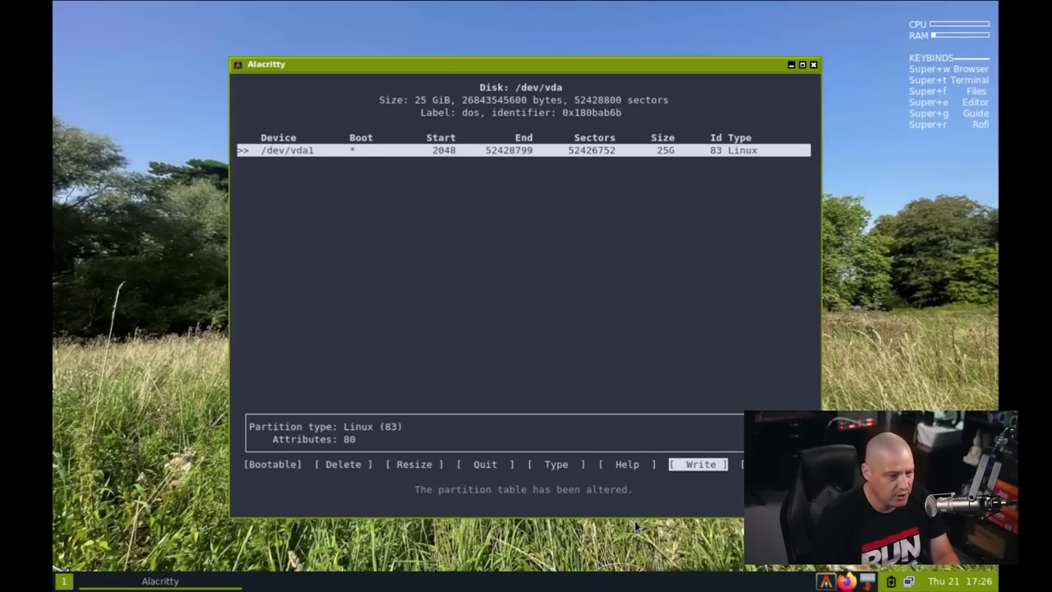
key(Left)
key(Left)
key(Left)
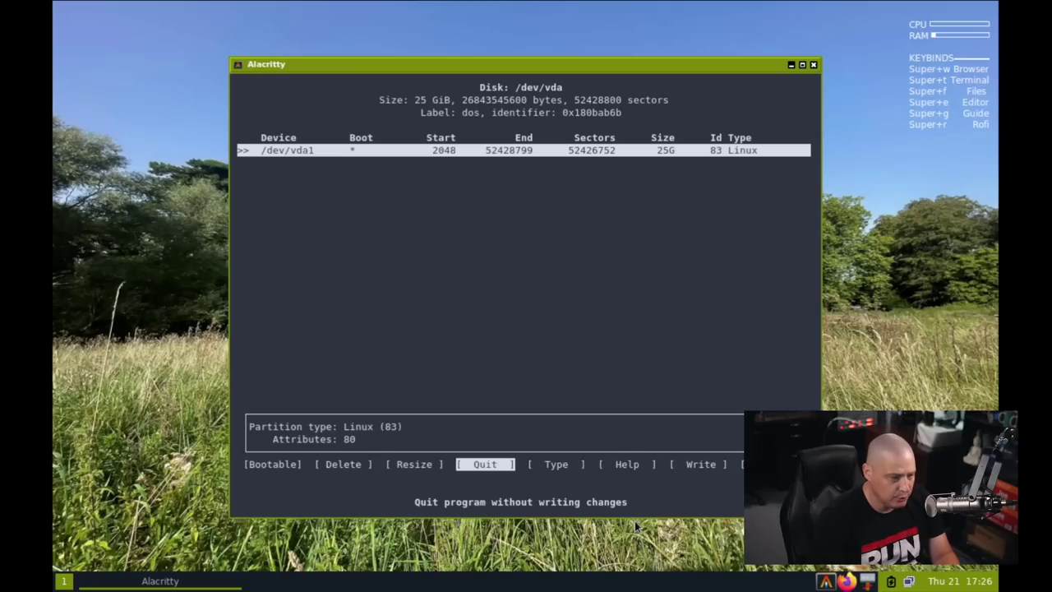
key(Return)
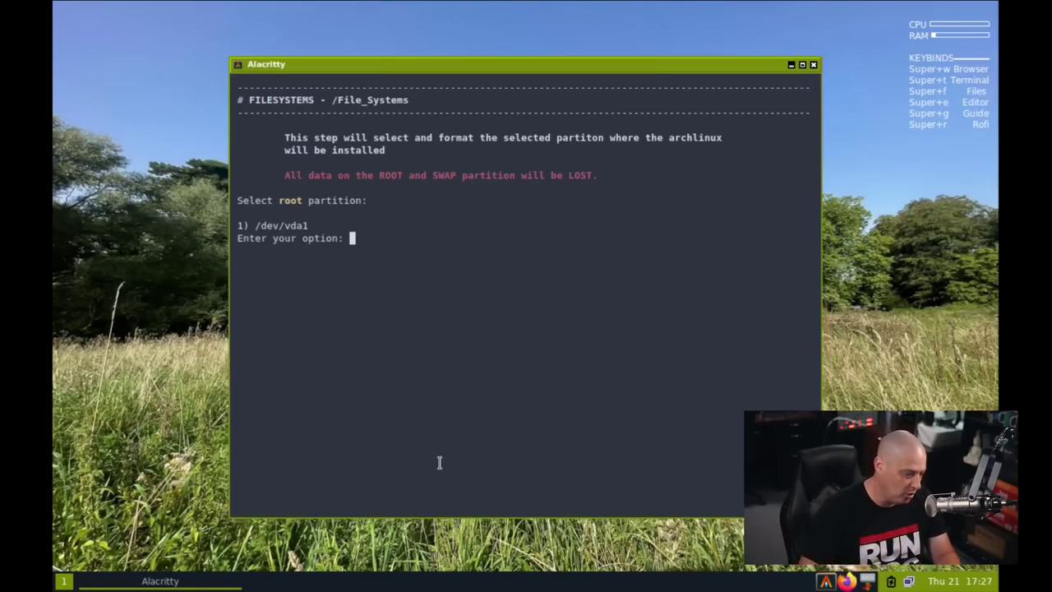
Step: Format /dev/vda1 as the root partition with the ext4 filesystem and skip the swap setup
text(1)
key(Return)
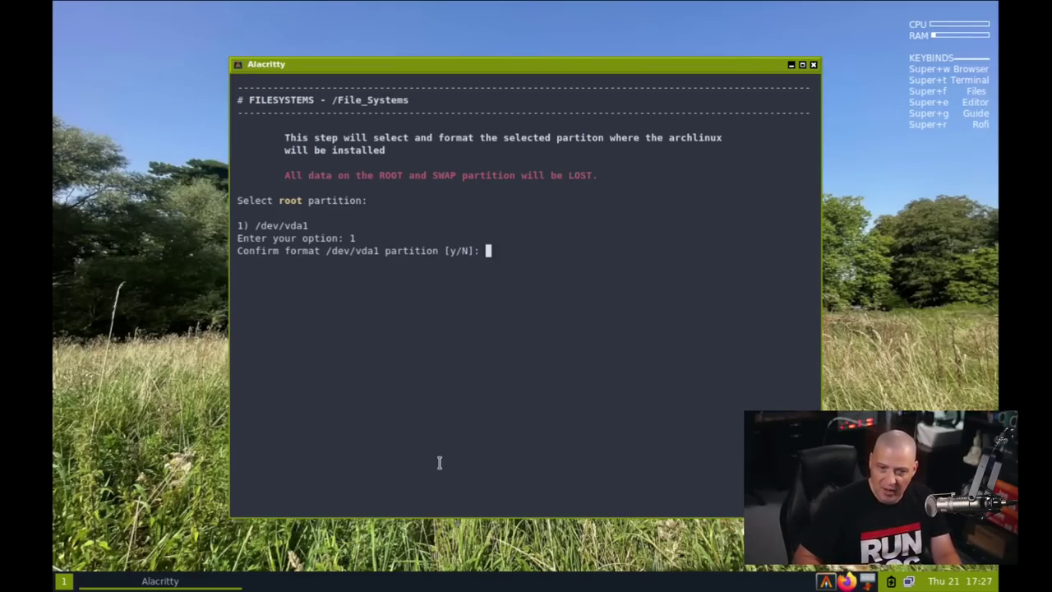
text(y)
key(Return)
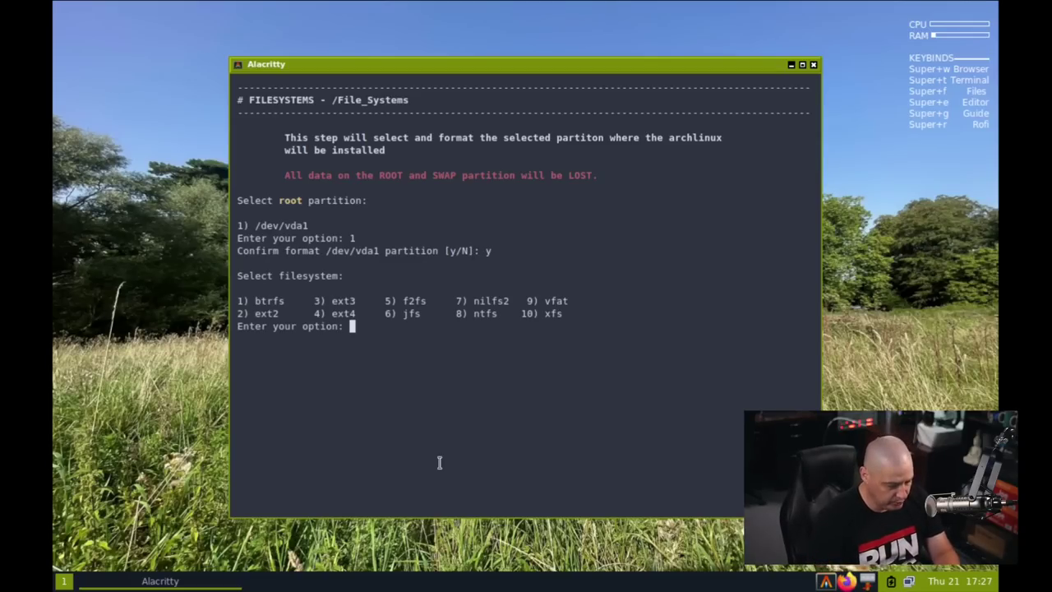
text(4)
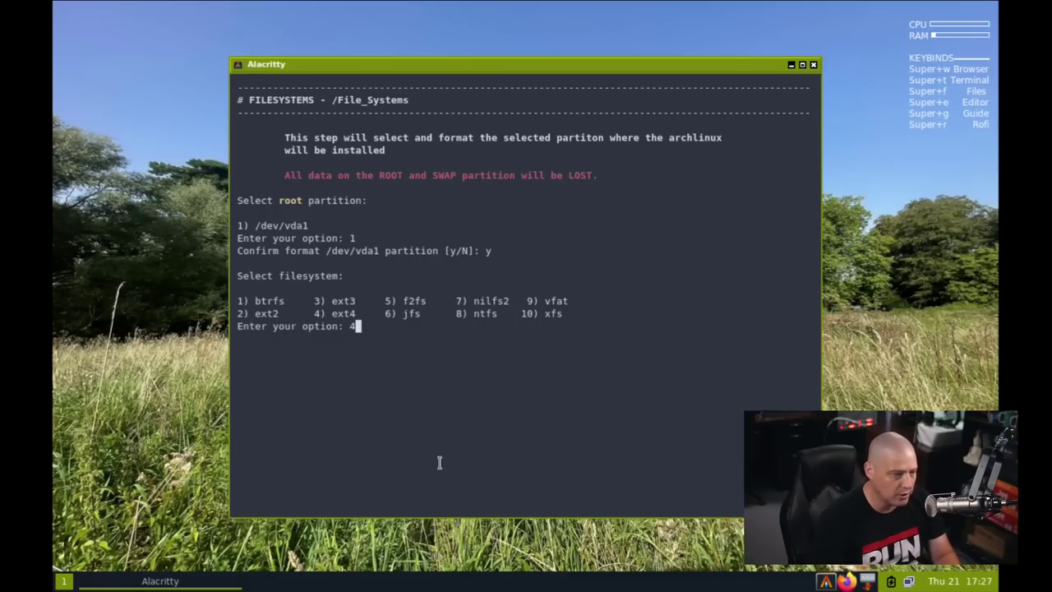
key(Return)
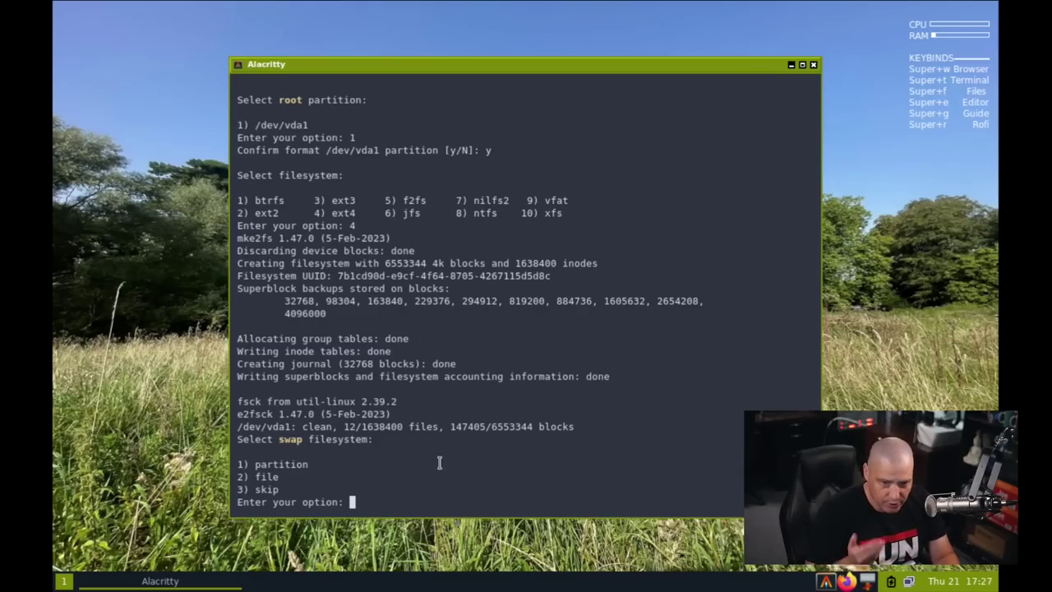
text(3)
key(Return)
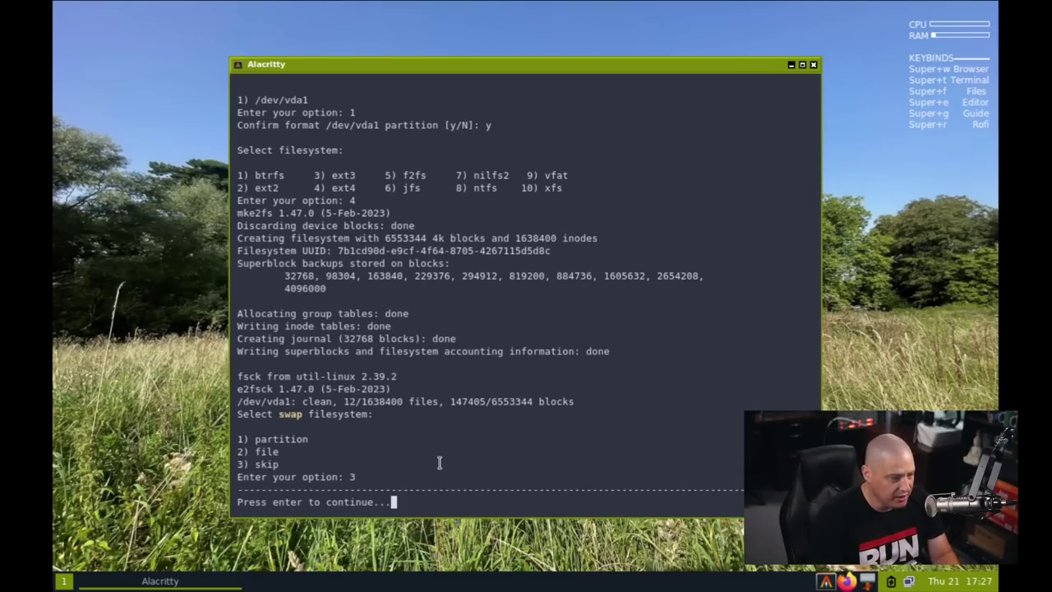
key(Return)
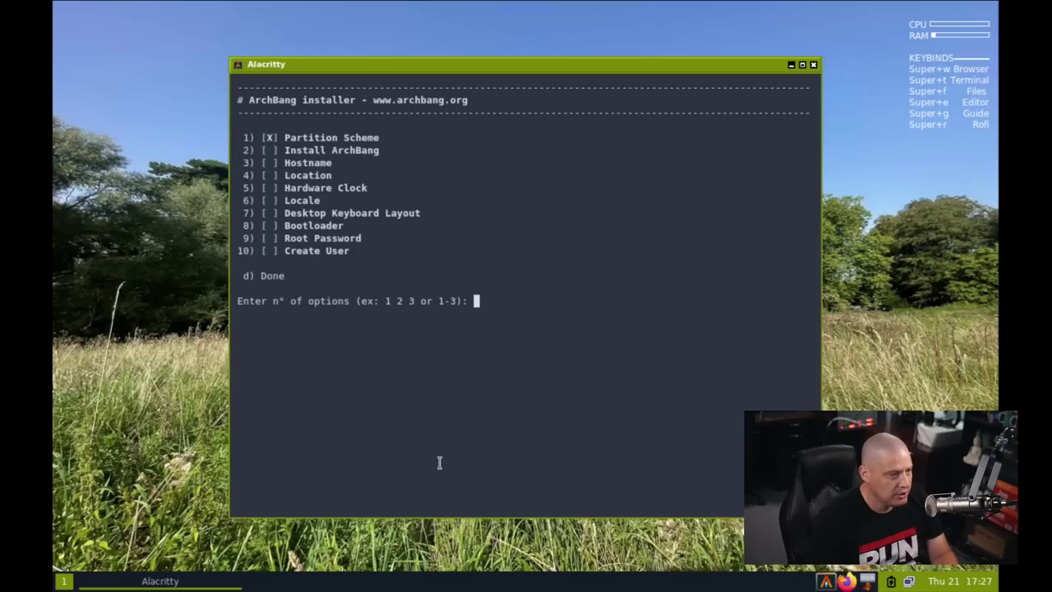
Step: Run the Install ArchBang stage and set the hostname to archbang-virt
text(2)
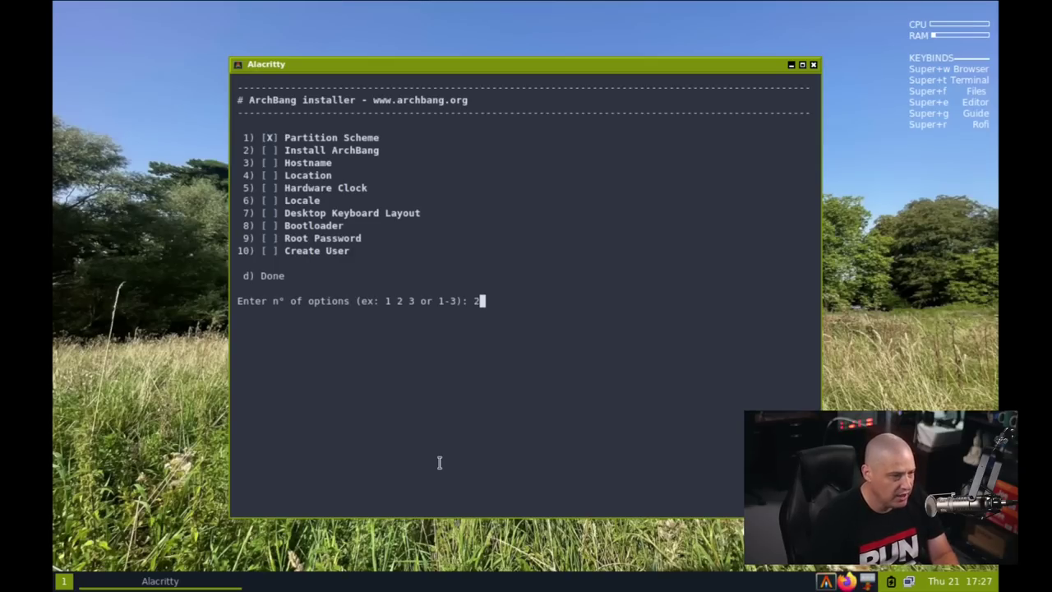
key(Return)
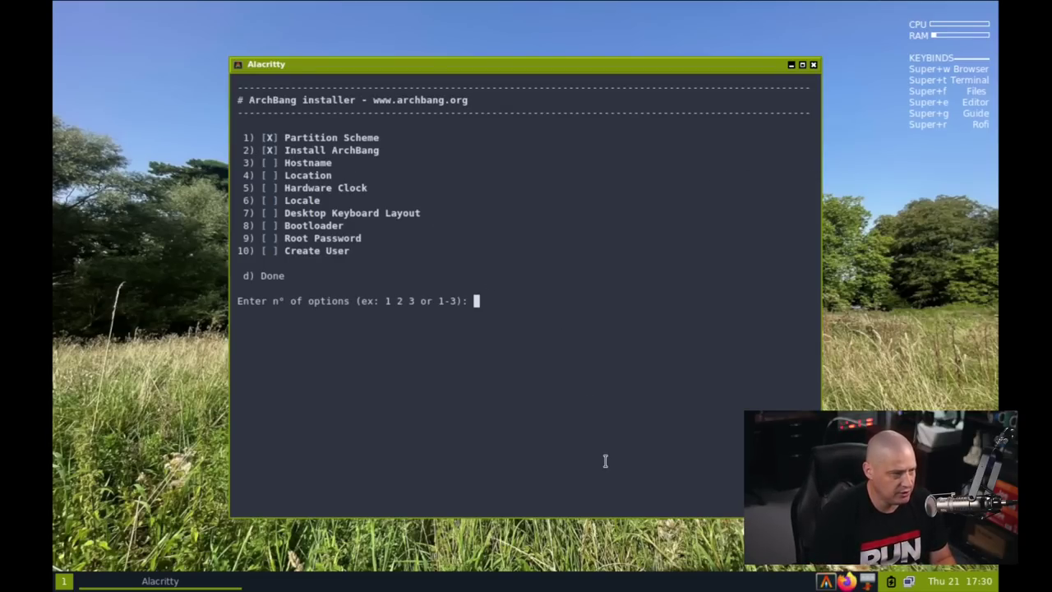
text(3)
key(Return)
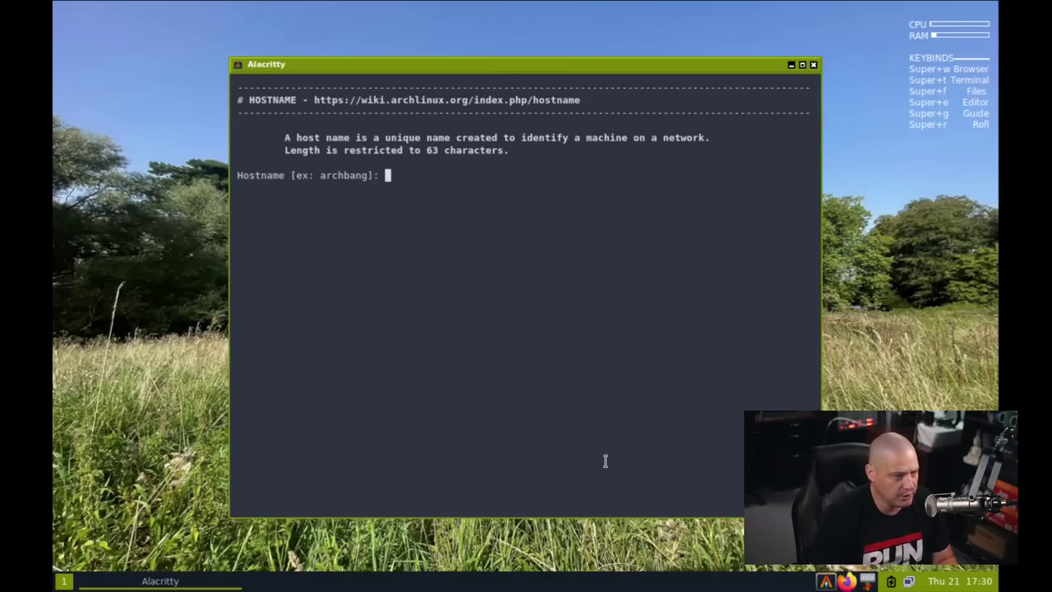
text(archba)
text(ng-virt)
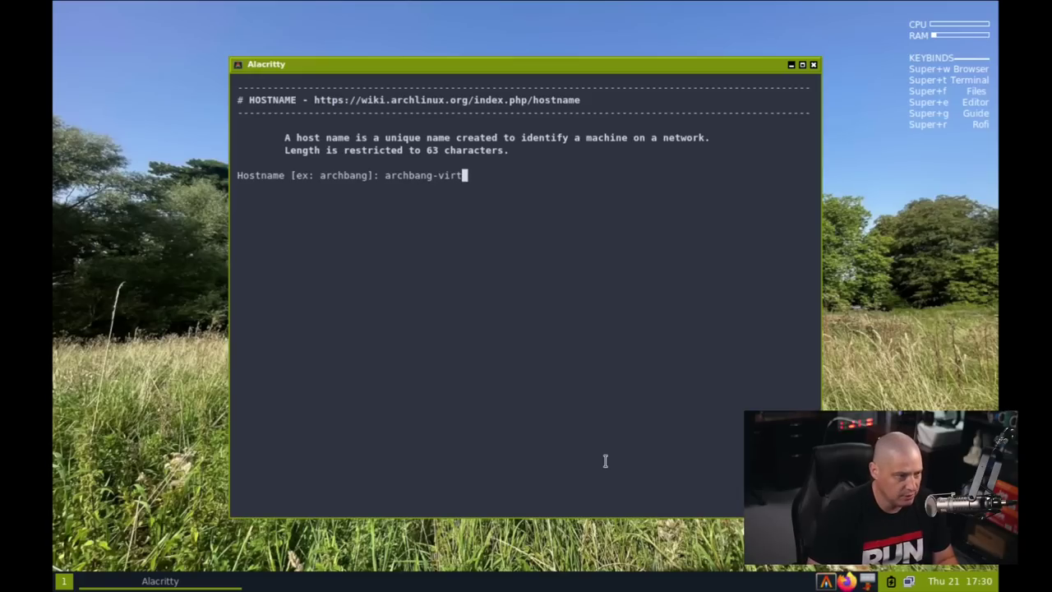
key(Return)
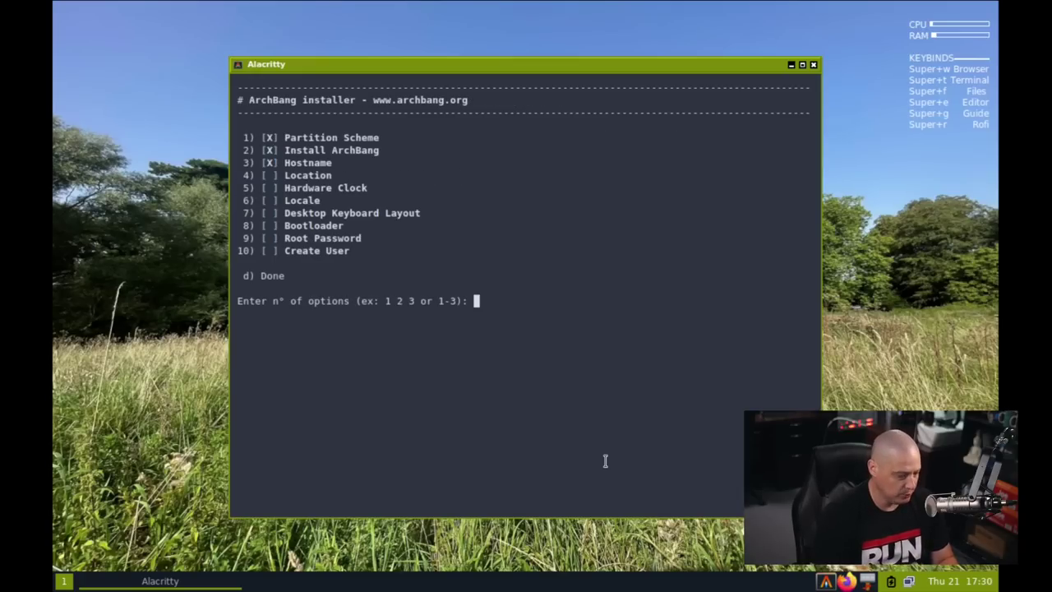
Step: Set the timezone to America/Chicago in the Location stage and confirm it
text(4)
key(Return)
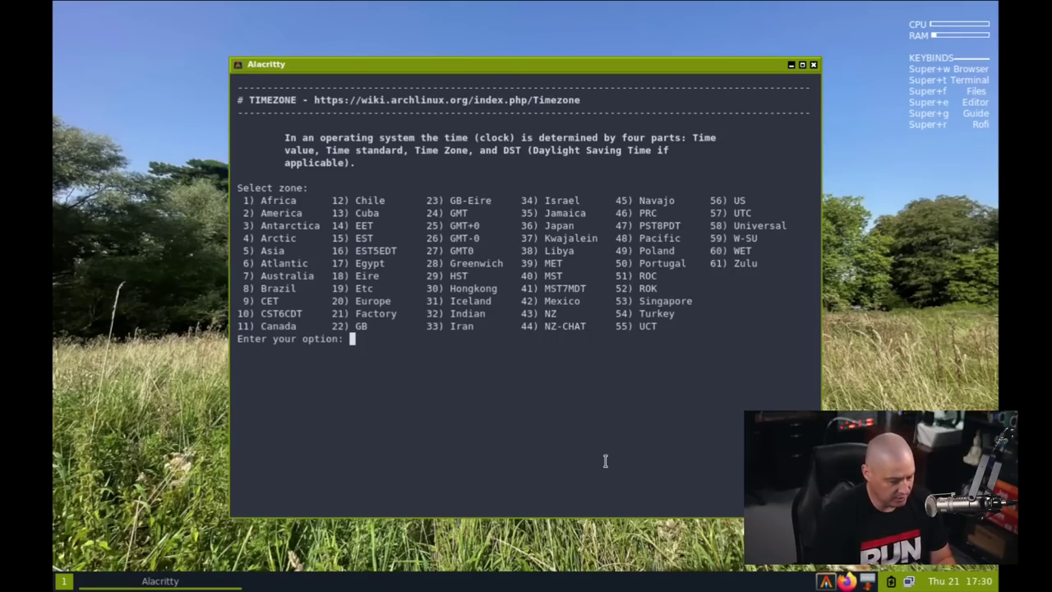
text(2)
key(Return)
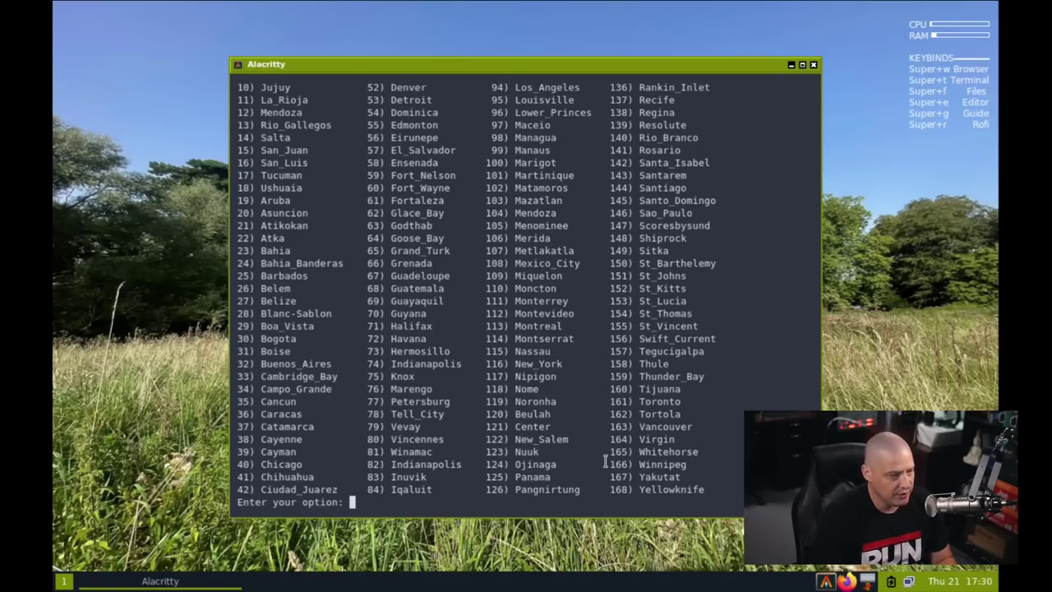
text(40)
key(Return)
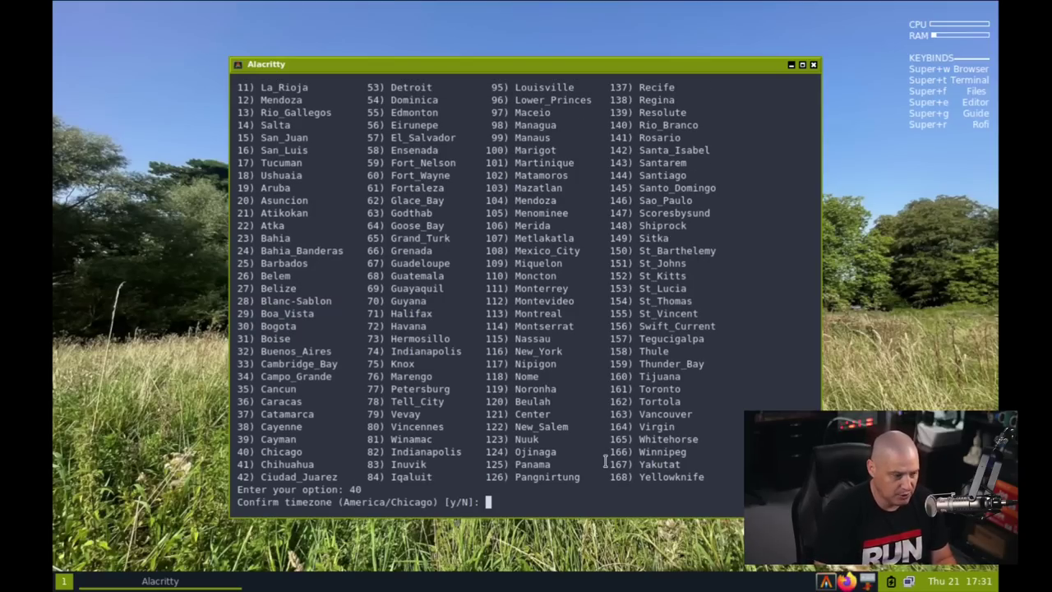
text(y)
key(Return)
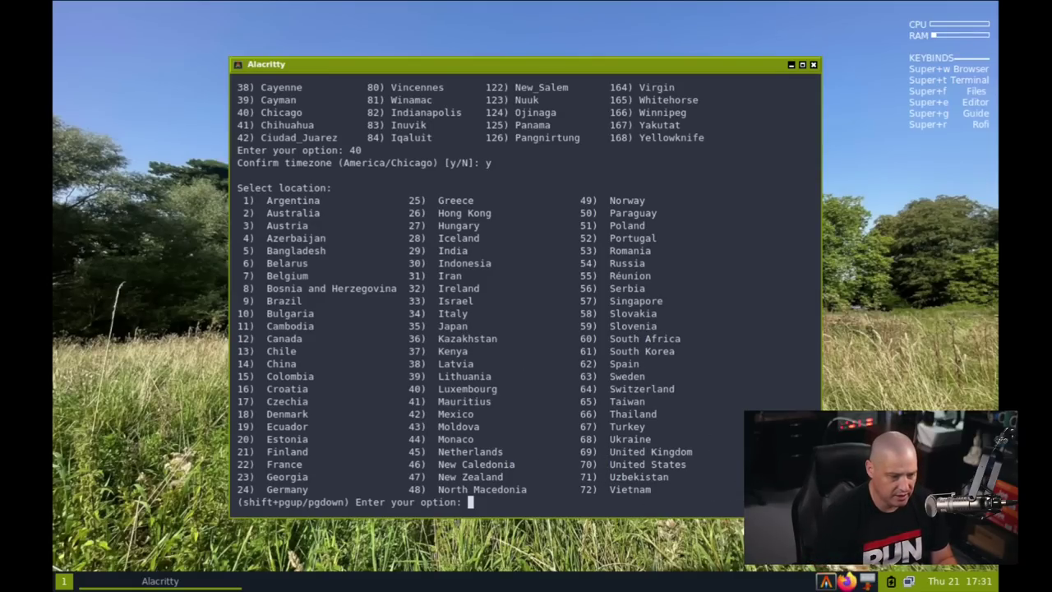
Step: Choose United States as the location and confirm it
text(70)
key(Return)
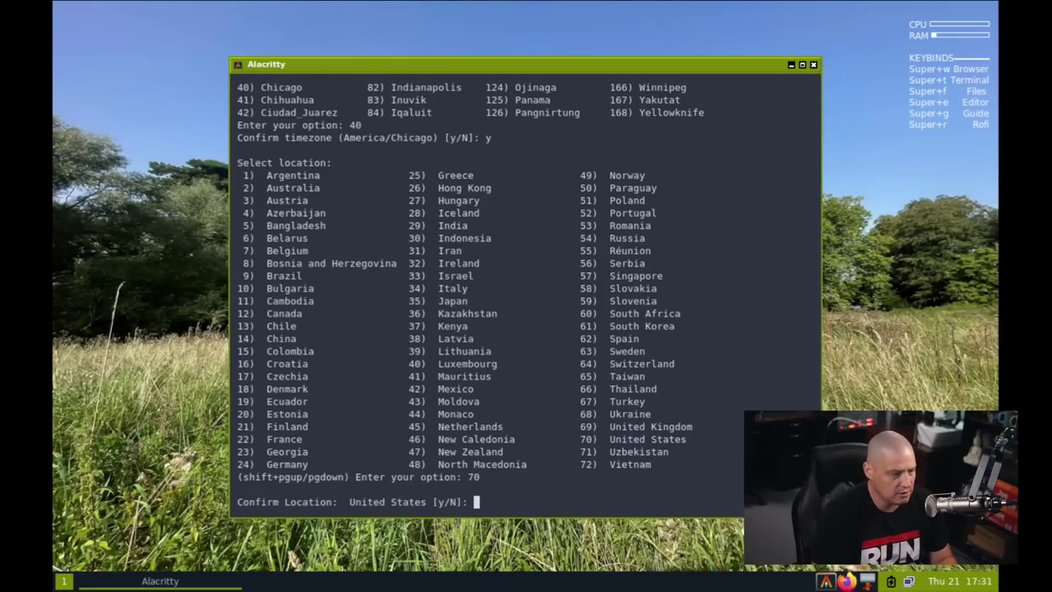
text(y)
key(Return)
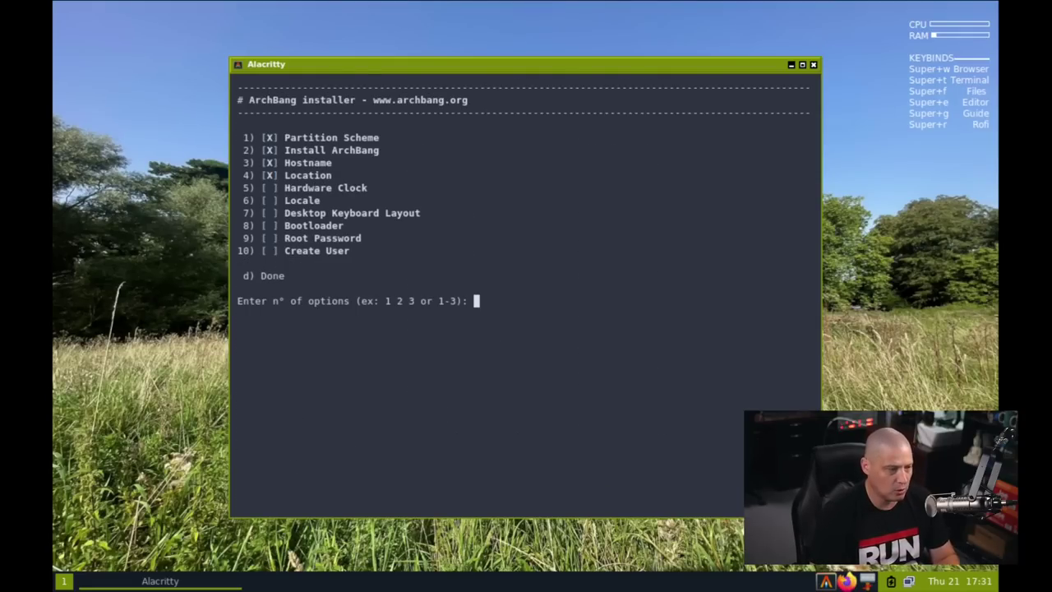
Step: Set the hardware clock to UTC
text(5)
key(Return)
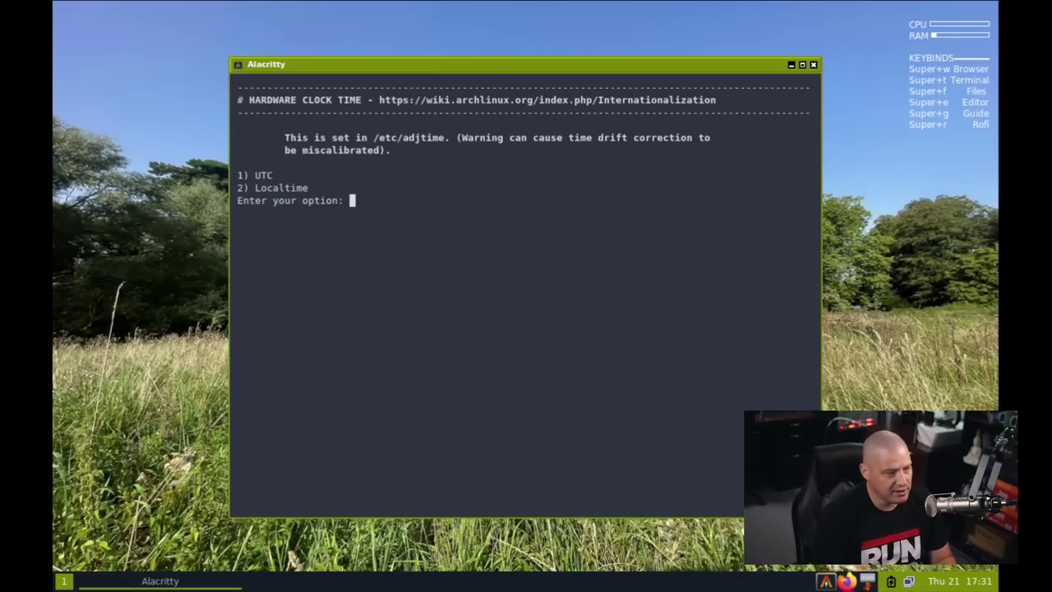
text(1)
key(Return)
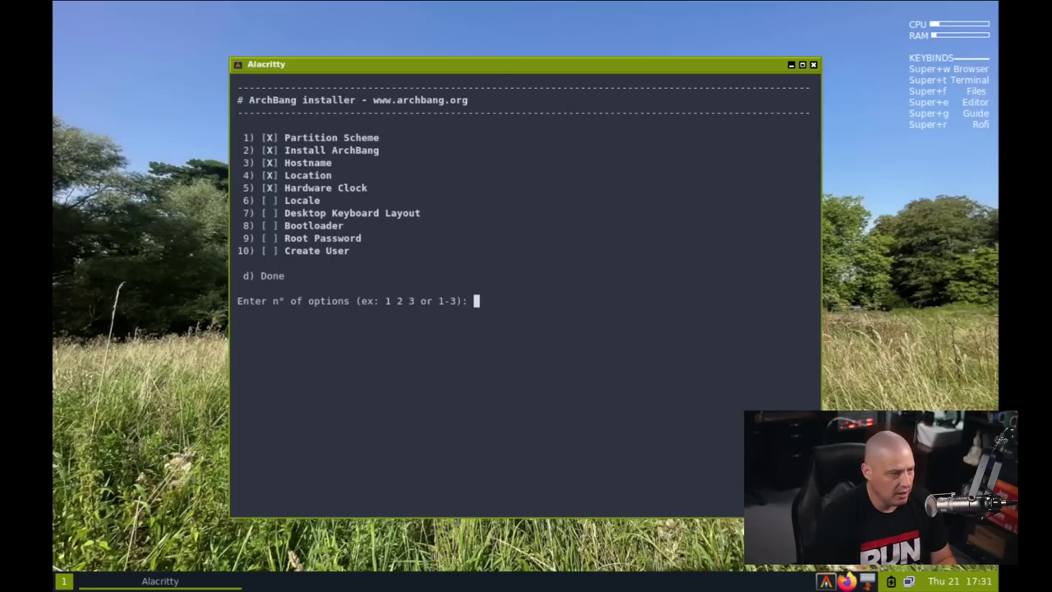
Step: Set the system locale to en_US, confirm it, and let the initramfs images build
text(6)
key(Return)
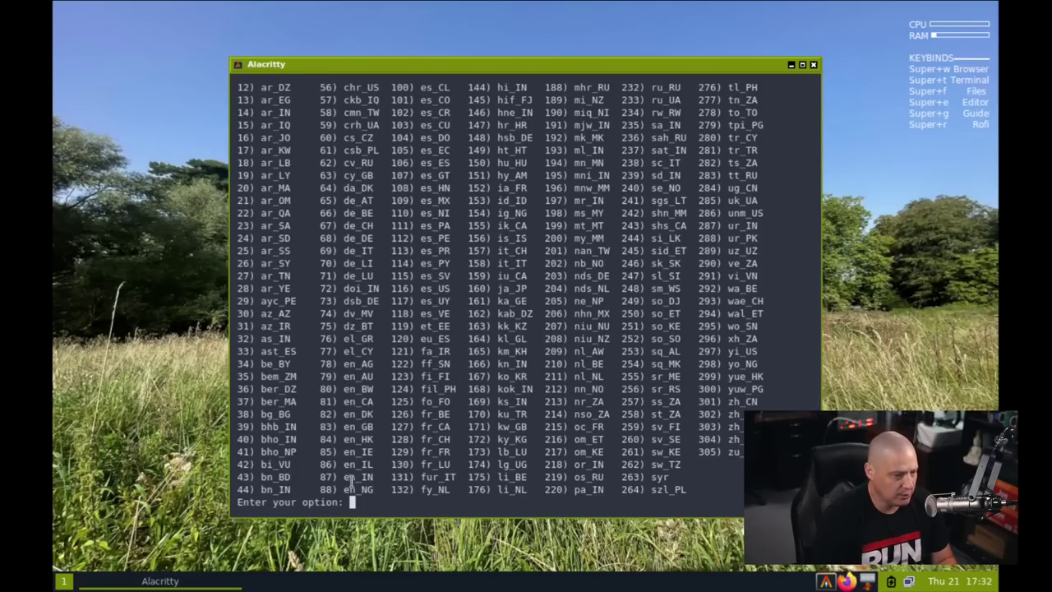
double_click(498, 65)
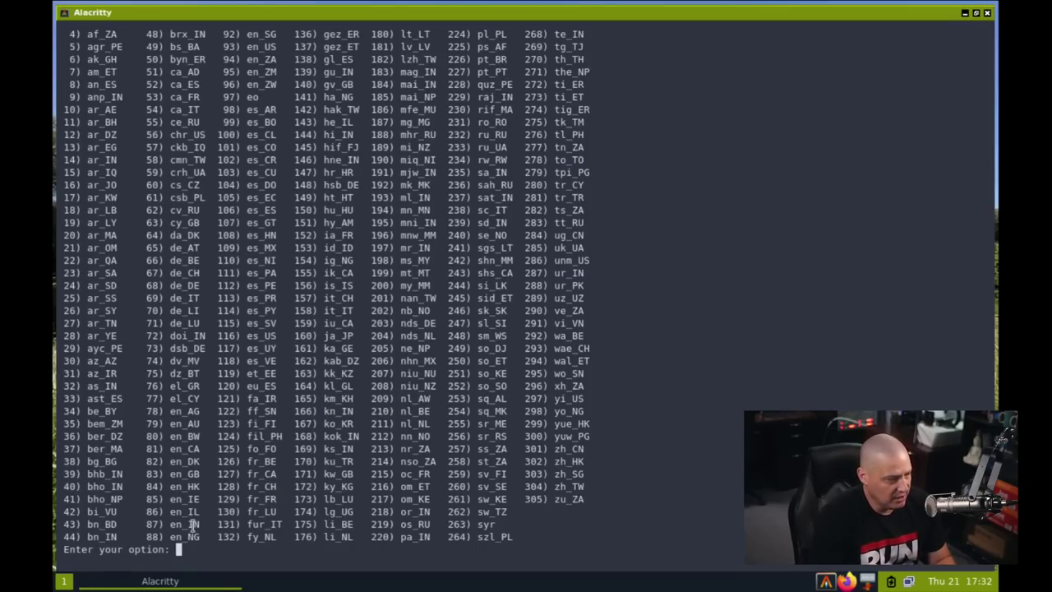
scroll(271, 485, up, 1)
scroll(270, 485, up, 2)
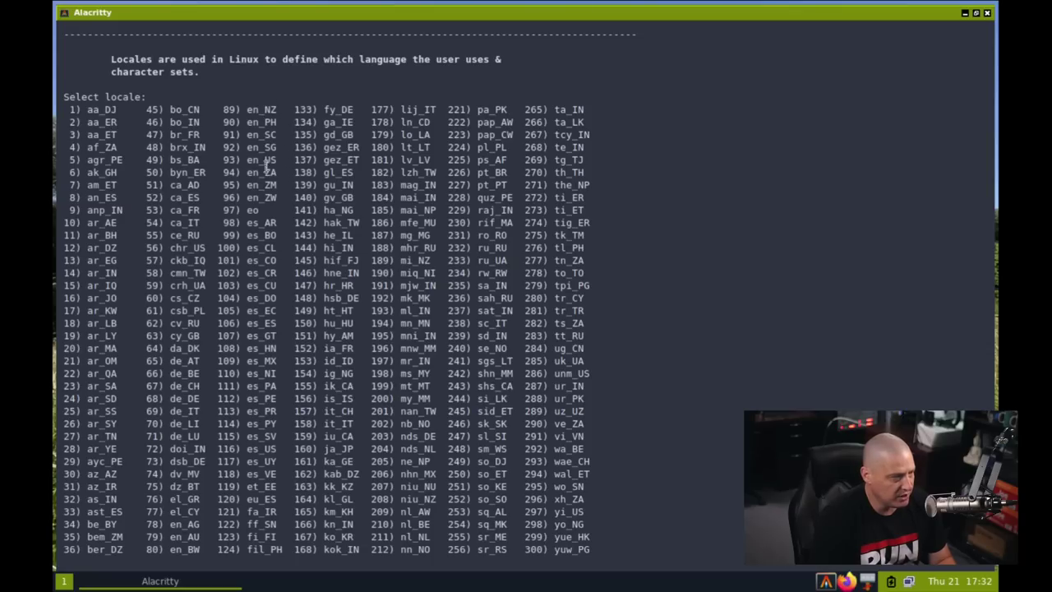
drag(244, 160, 281, 161)
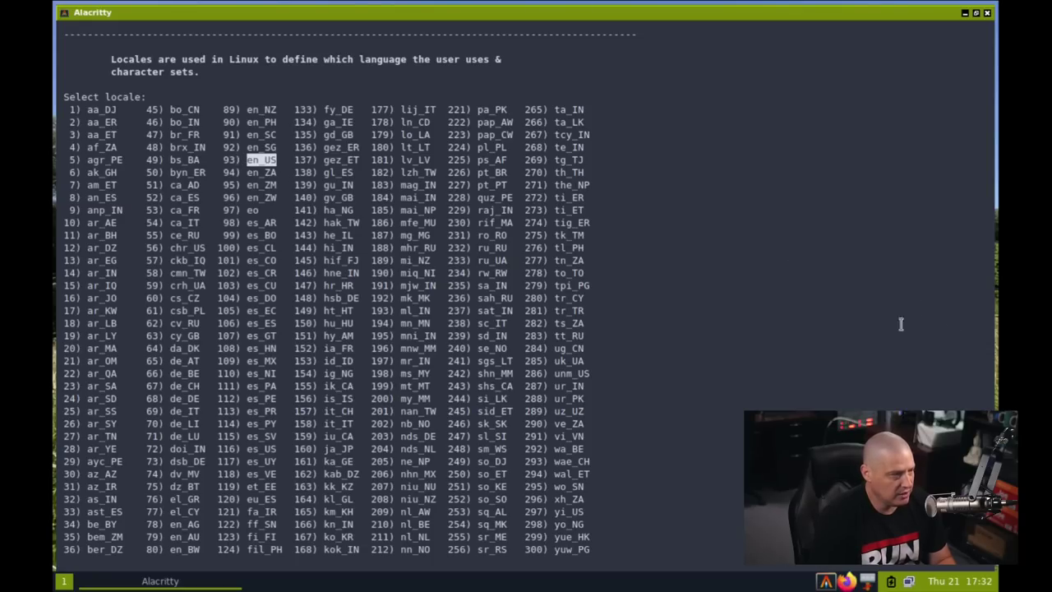
scroll(839, 325, down, 3)
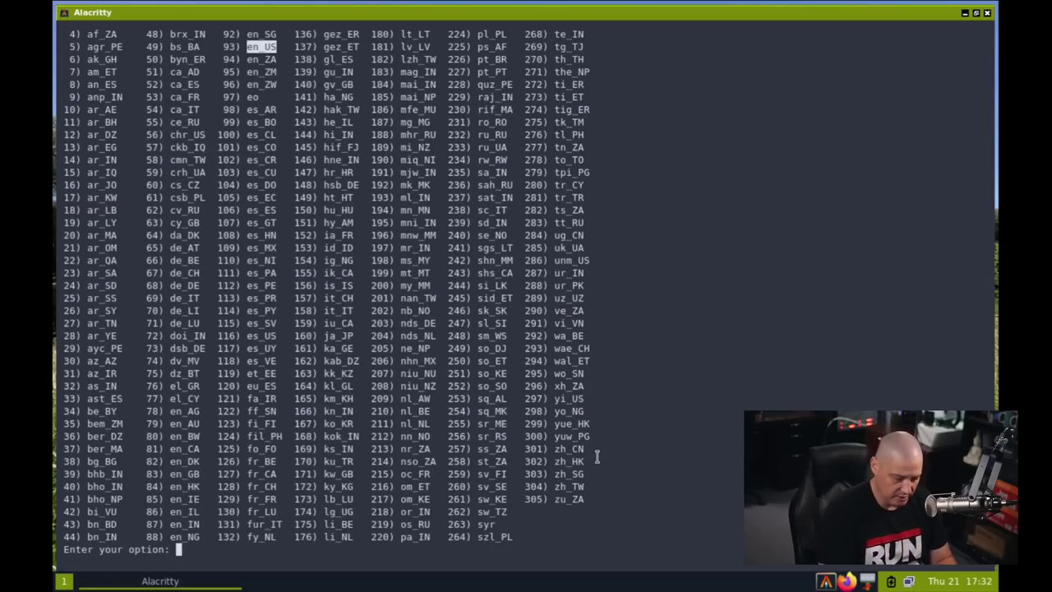
text(93)
key(Return)
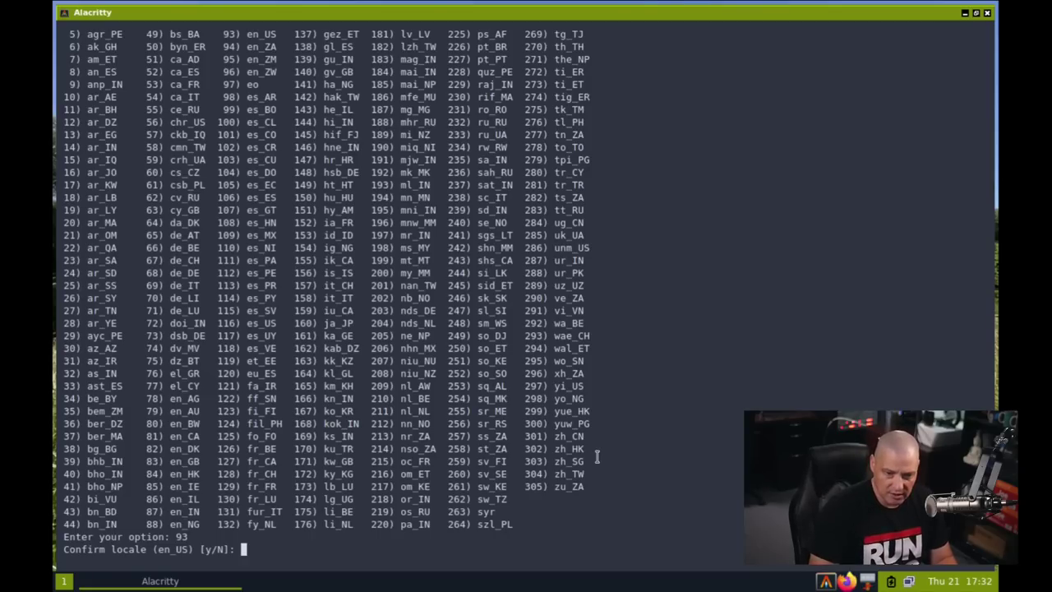
text(y)
key(Return)
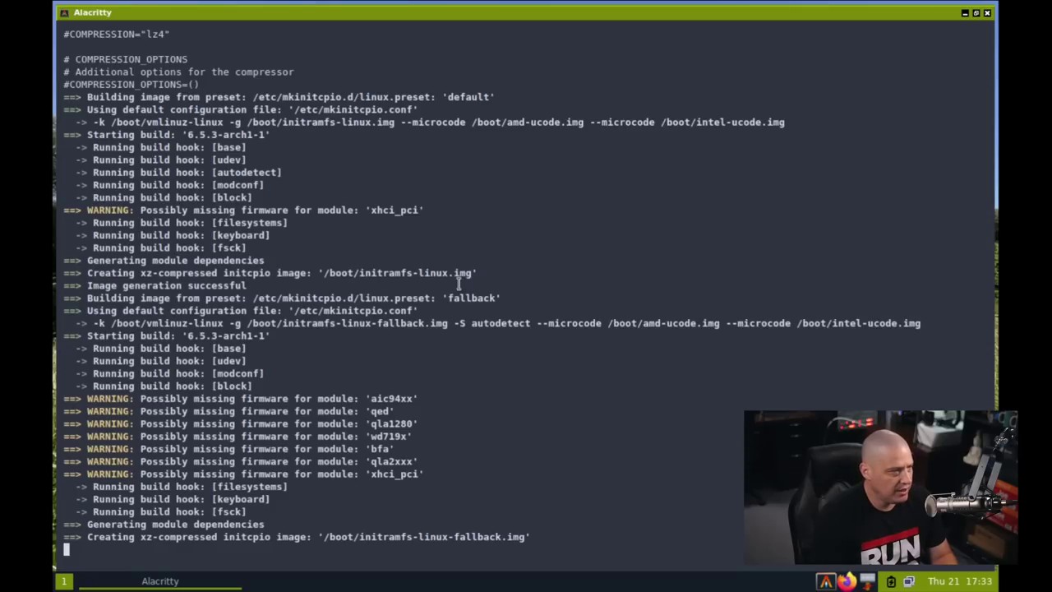
scroll(460, 285, up, 3)
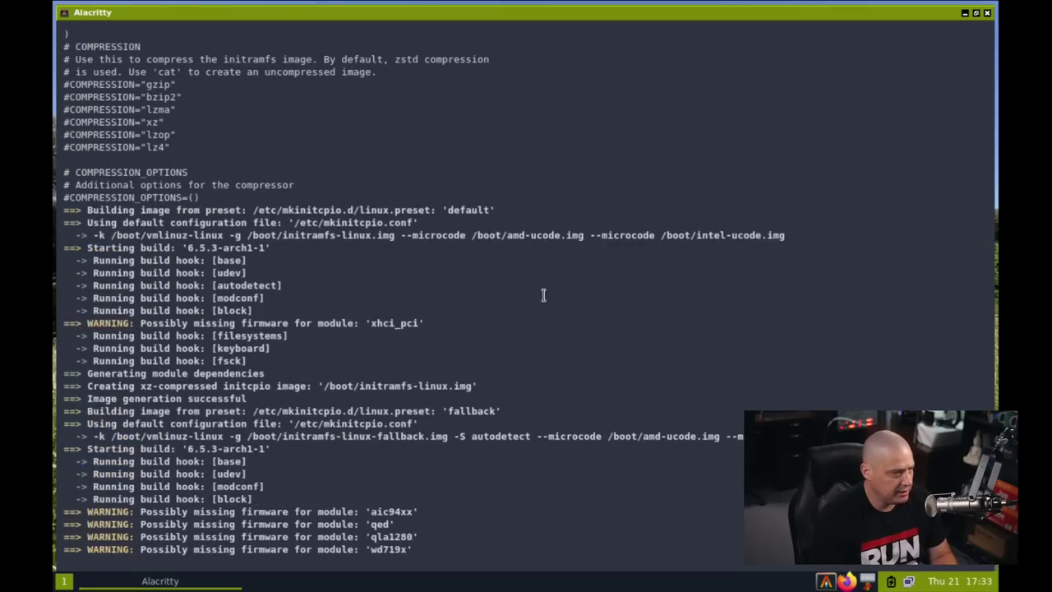
scroll(559, 317, down, 3)
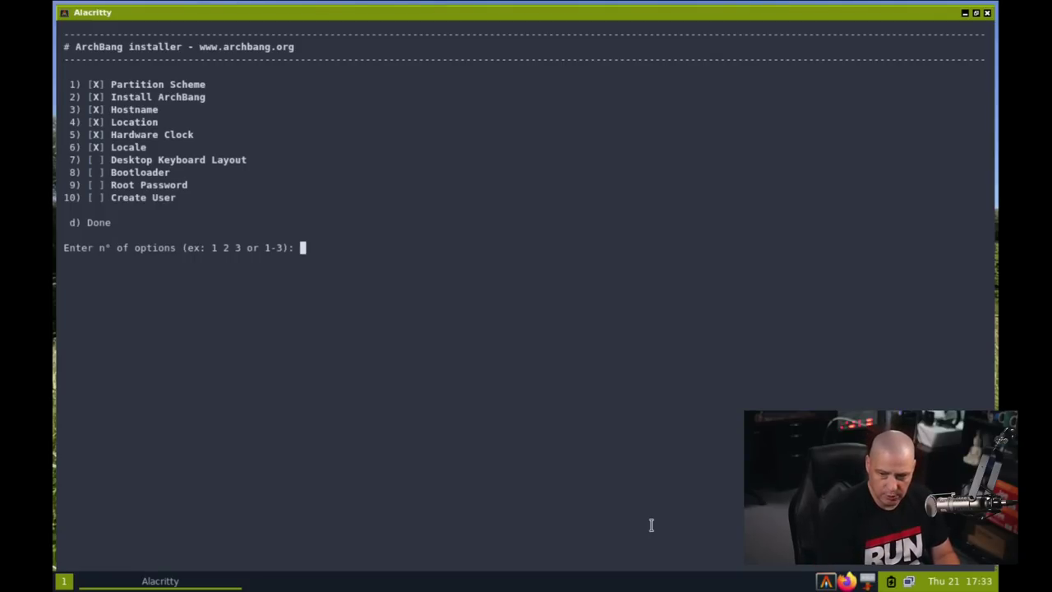
Step: Set the desktop keyboard layout to the us keymap and confirm it
text(7)
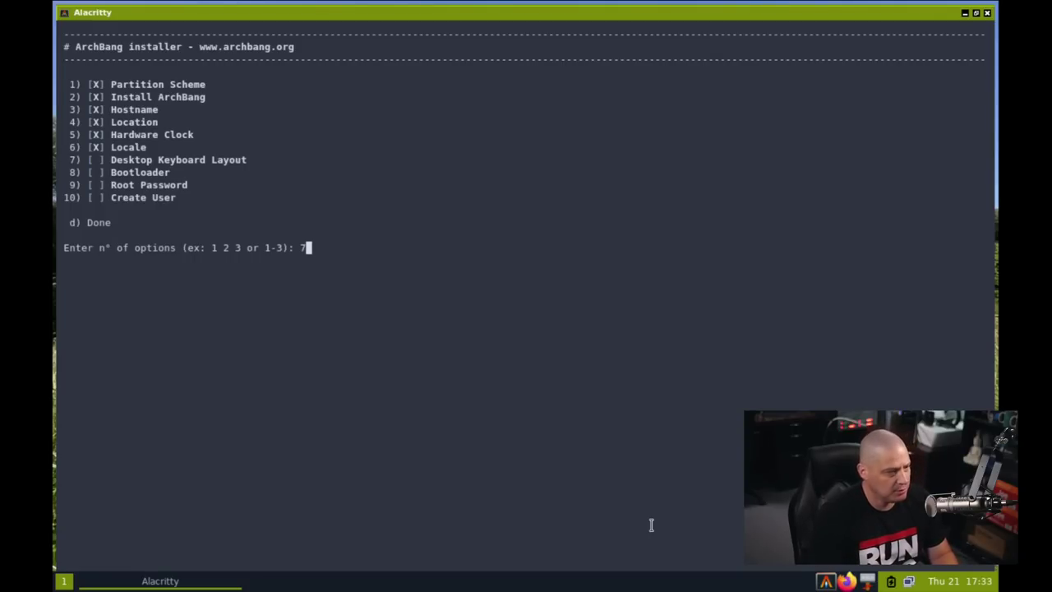
key(Return)
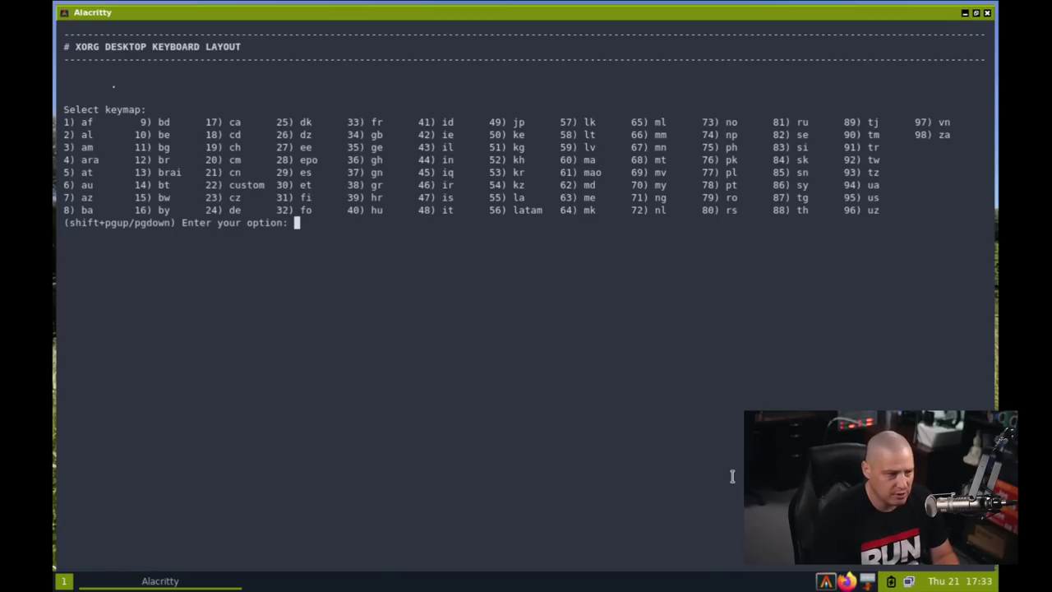
text(95)
key(Return)
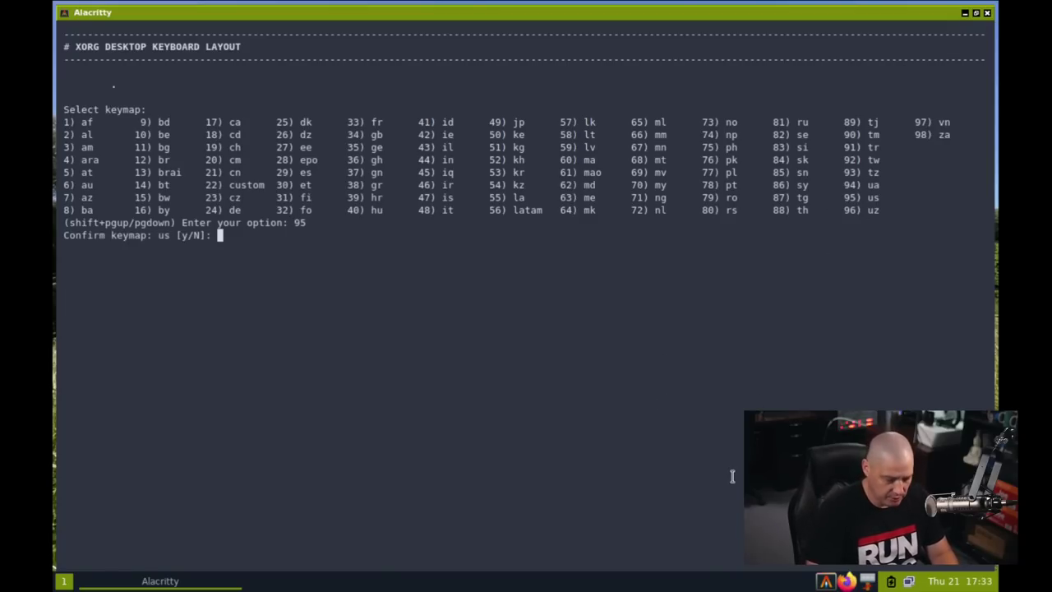
text(y)
key(Return)
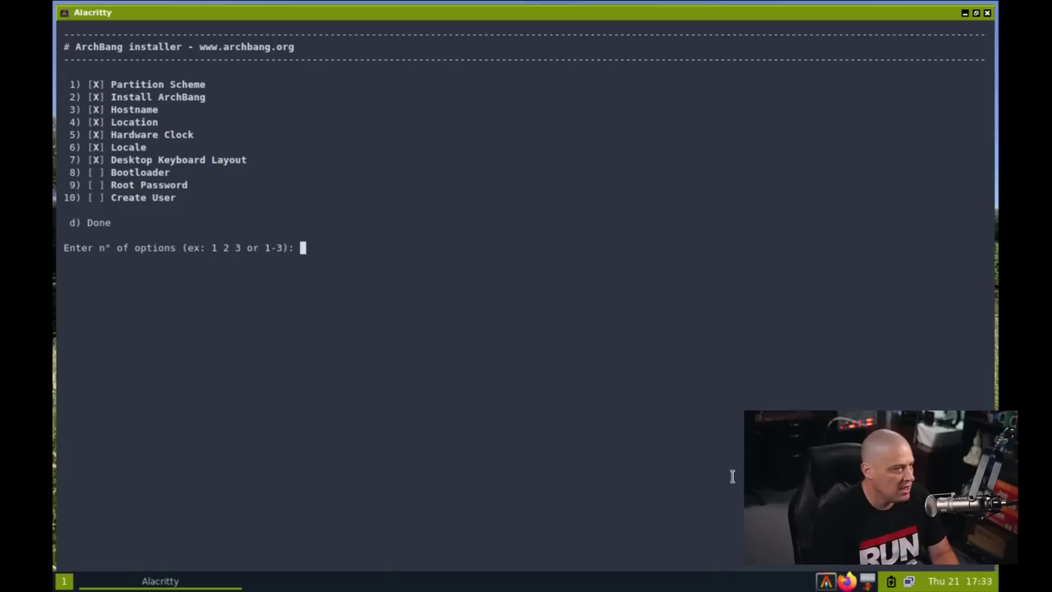
Step: Install Grub2 as the bootloader using the Automatic install option and return to the installer's main list
text(8)
key(Return)
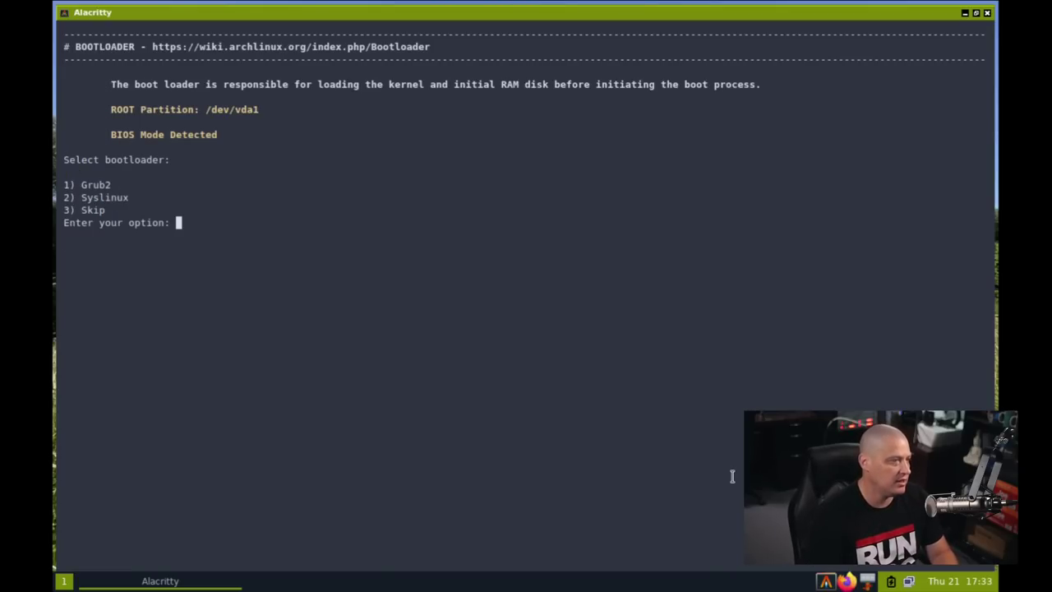
text(1)
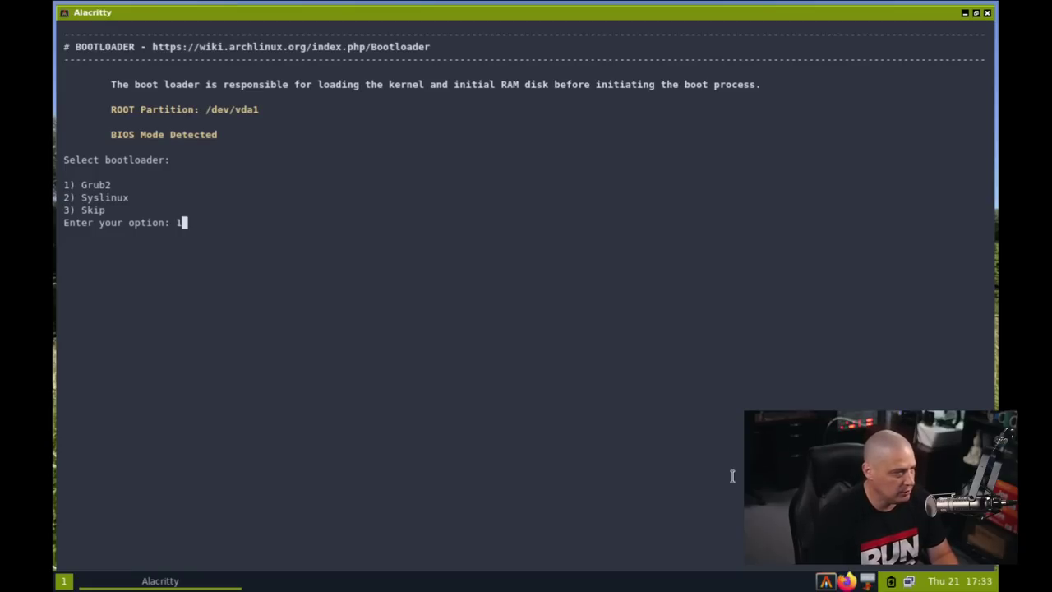
key(Return)
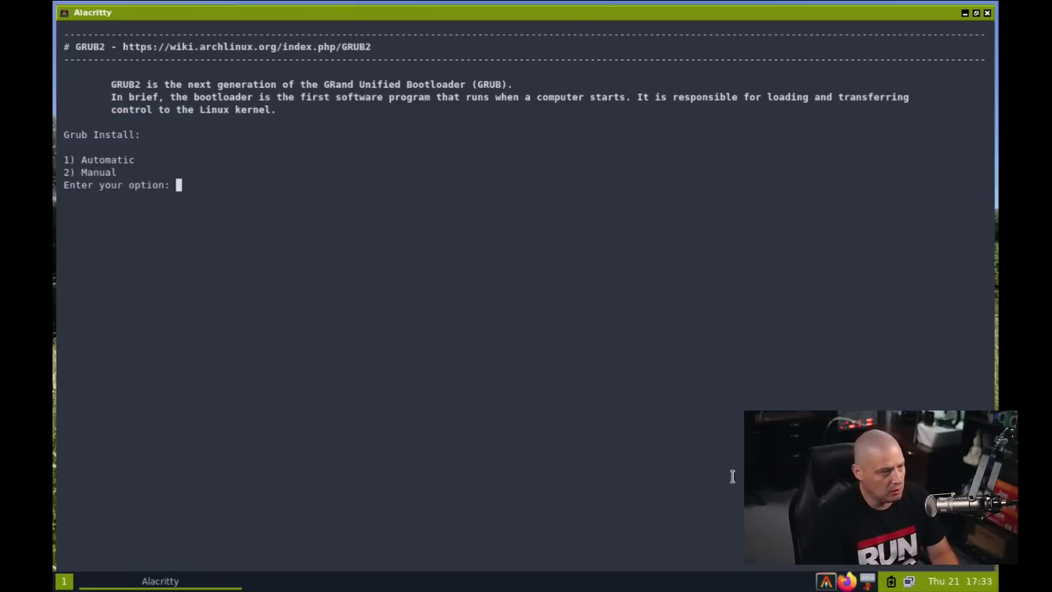
text(1)
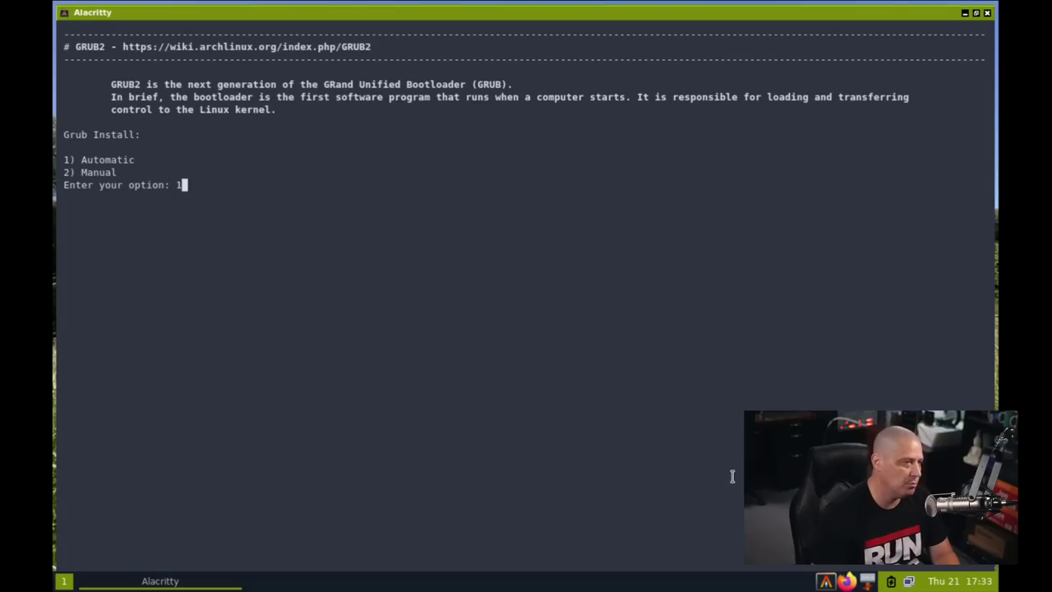
key(Return)
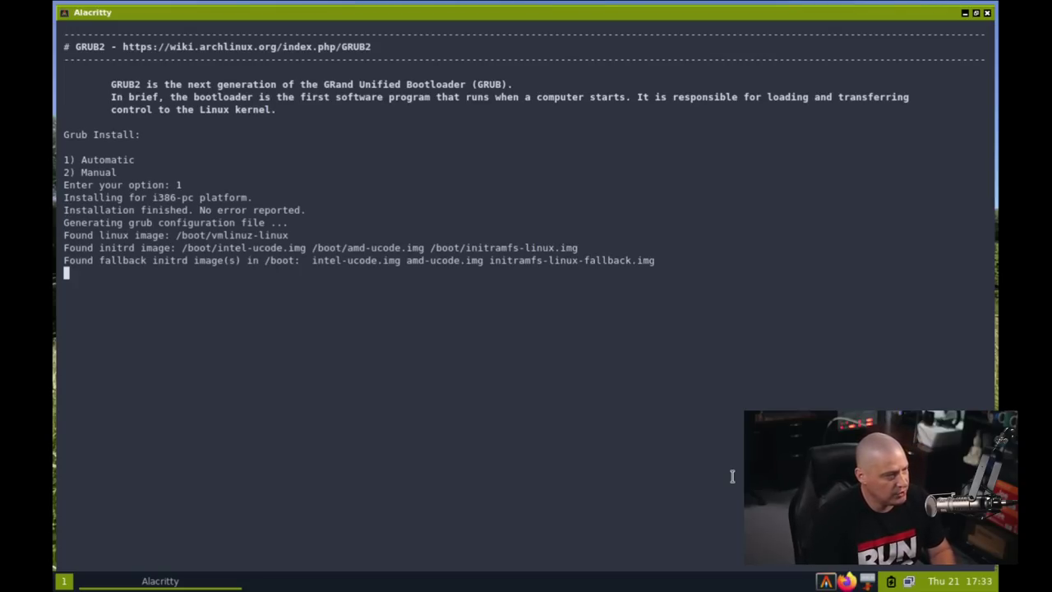
key(Return)
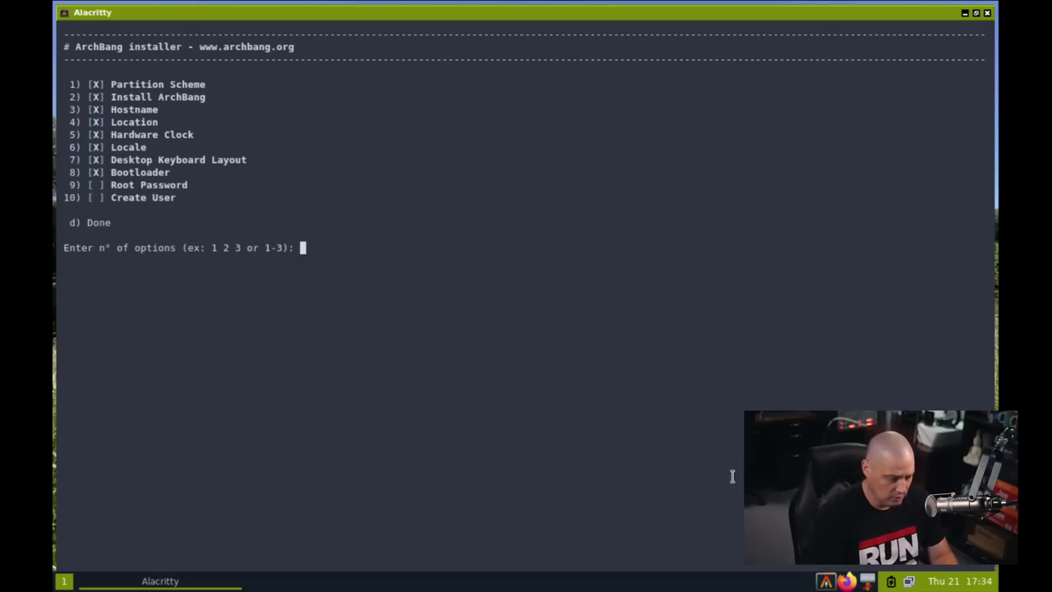
Step: Set the root password, entering it twice, and return to the installer's main list
text(9)
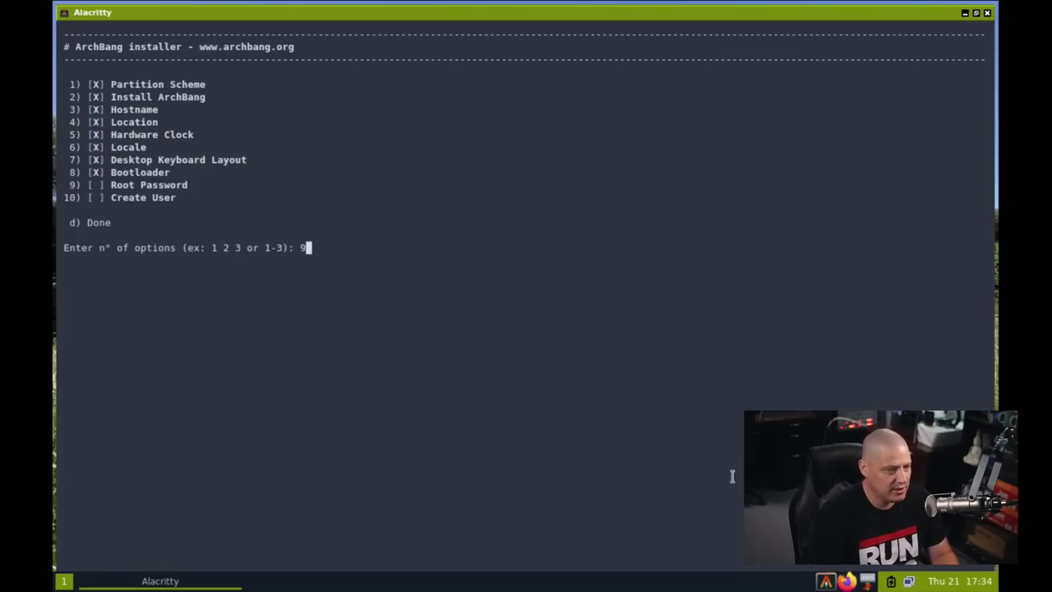
key(Return)
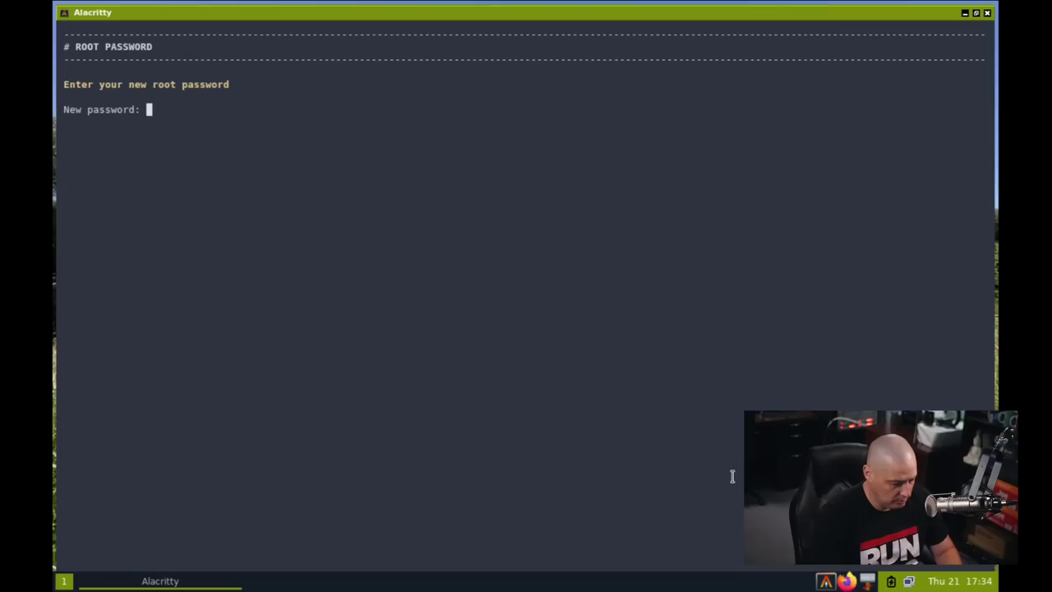
key(Return)
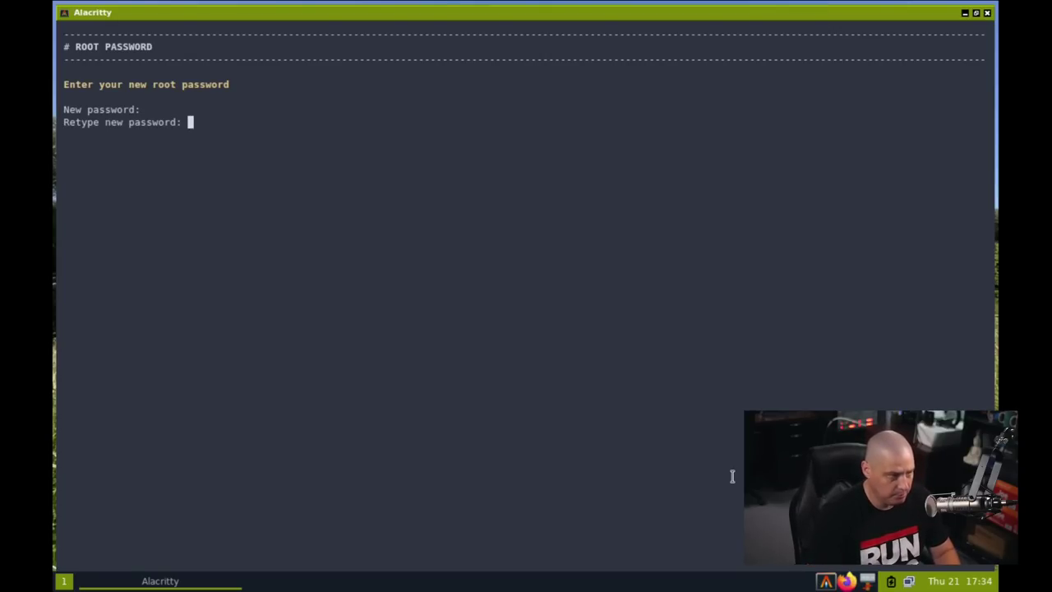
key(Return)
key(Return)
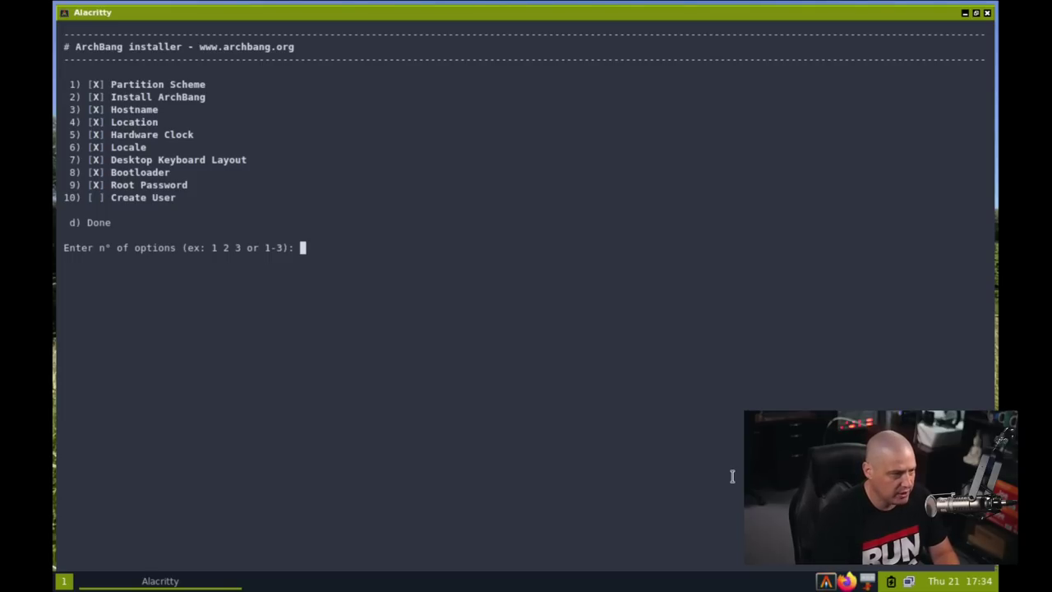
Step: Create the new user dt and enter the account password twice
text(10)
key(Return)
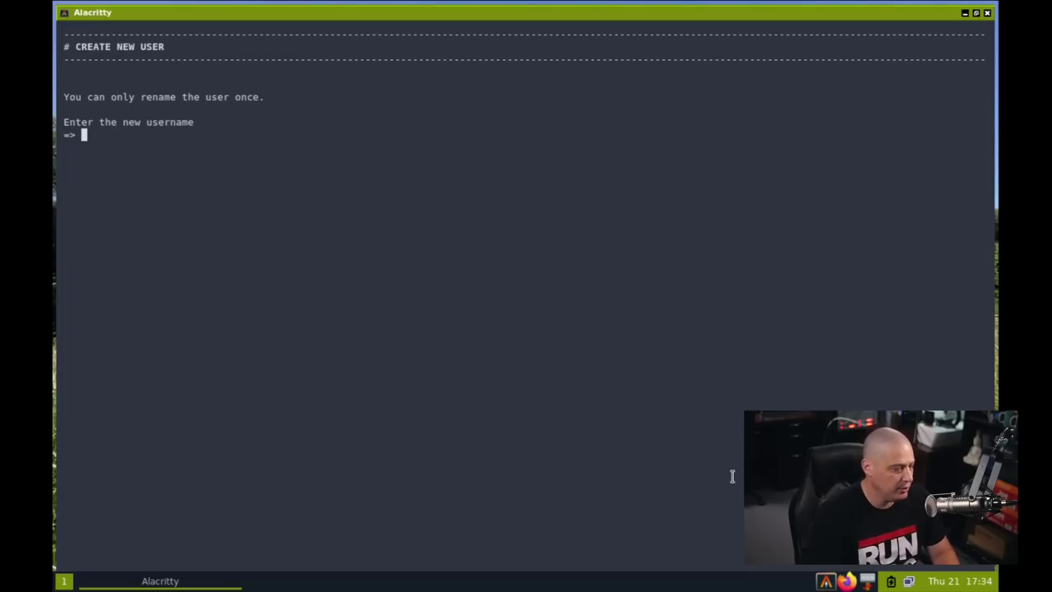
text(dt)
key(Return)
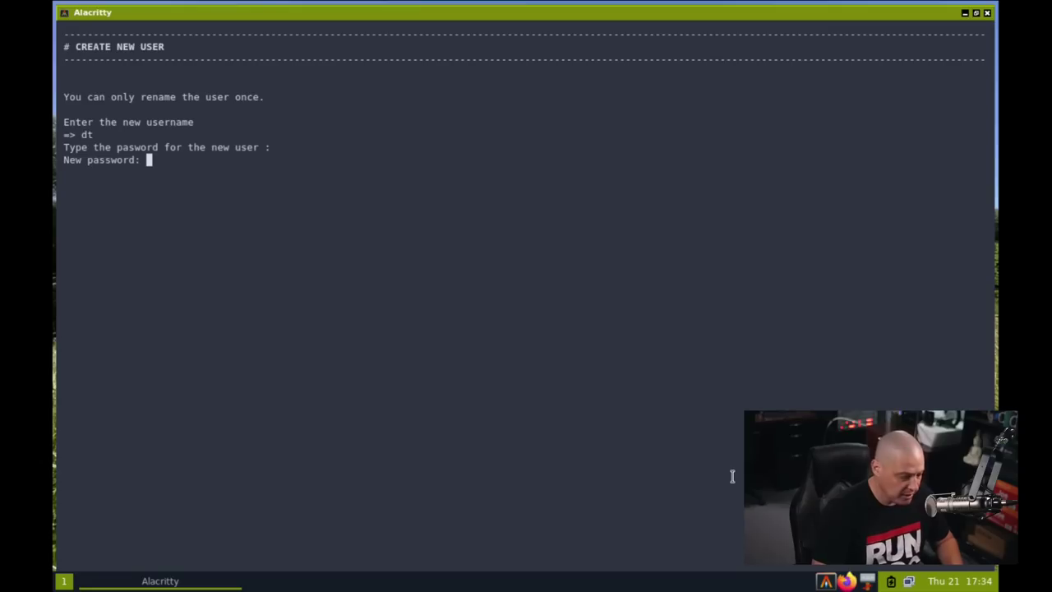
key(Return)
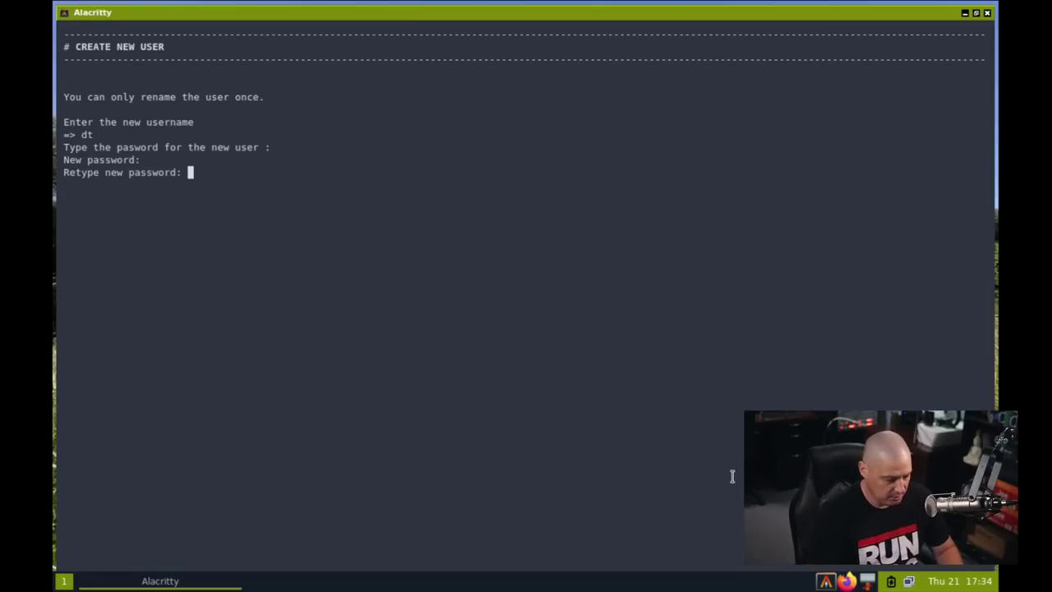
key(Return)
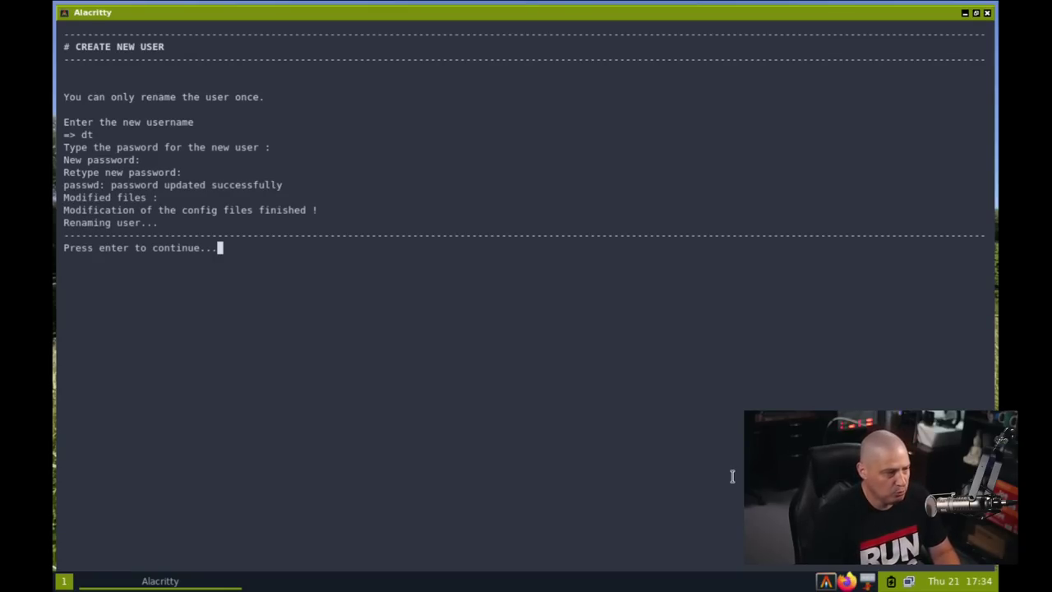
Step: Finish the ArchBang installer with the Done option, reboot the system, and boot the Arch Linux entry
key(Return)
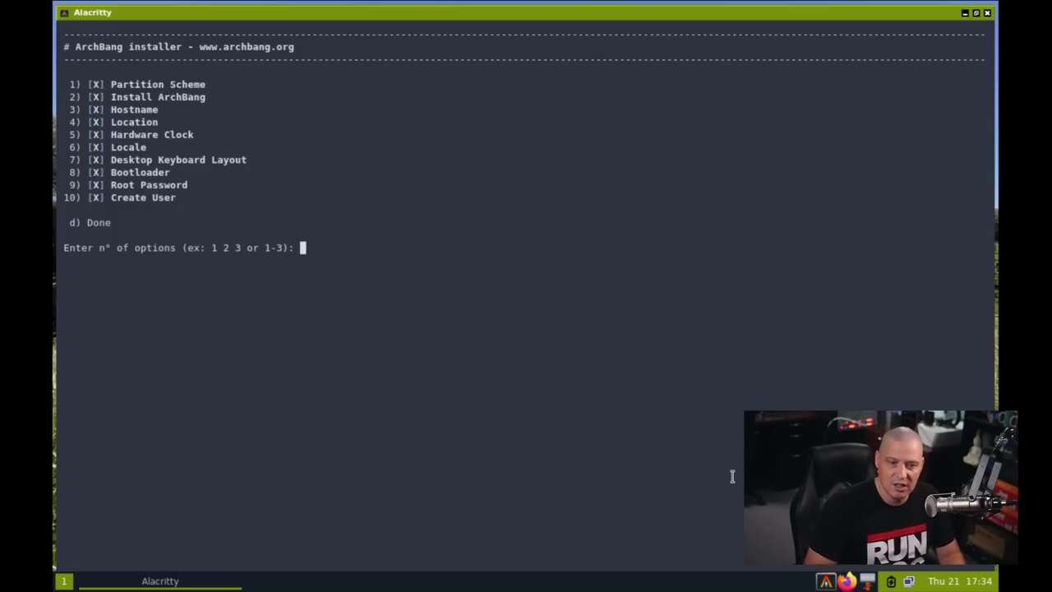
text(d)
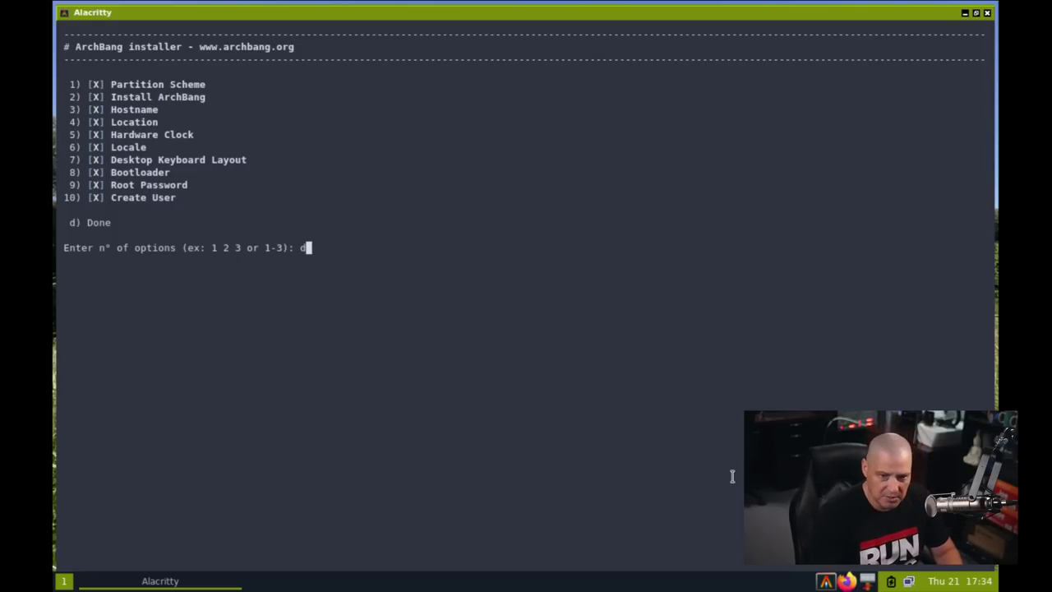
key(Return)
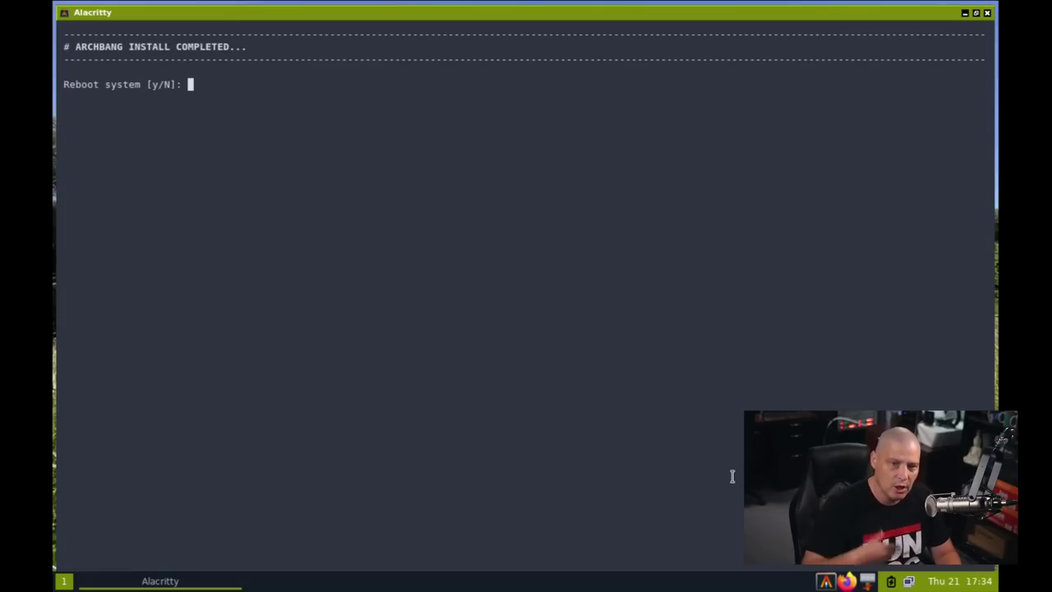
text(y)
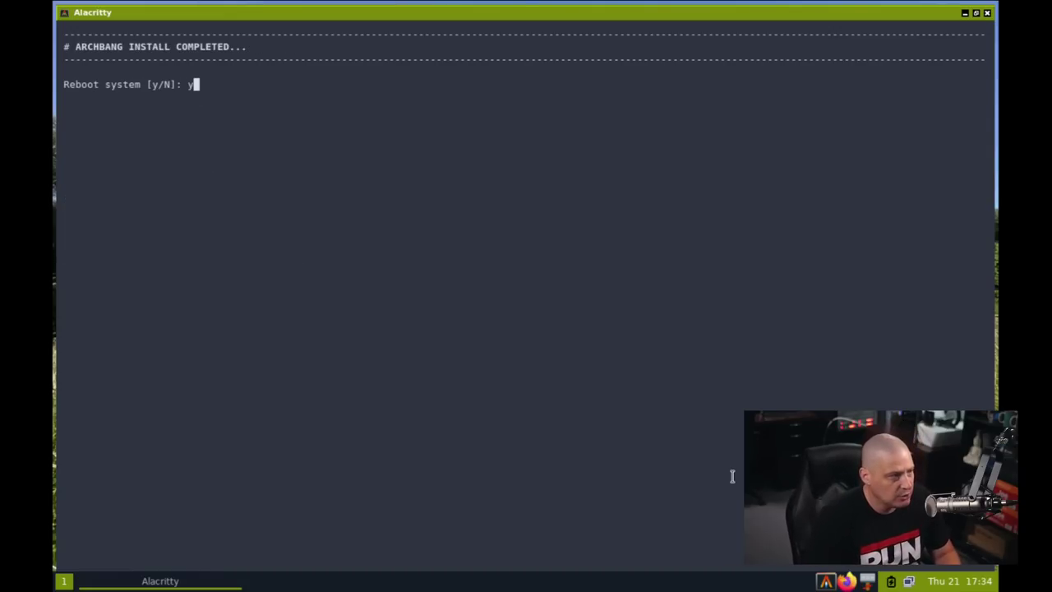
key(Return)
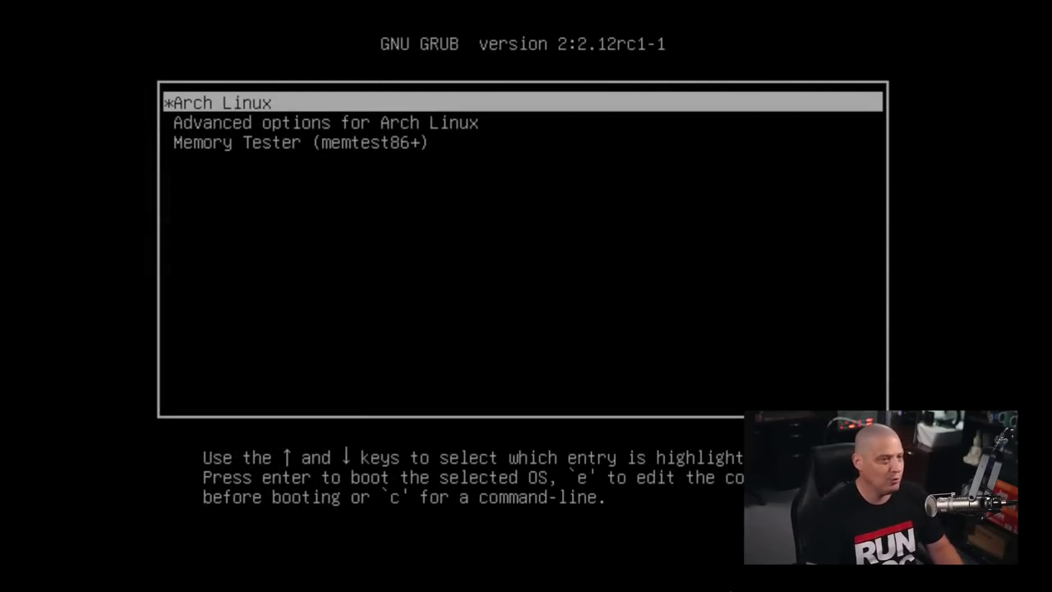
key(Return)
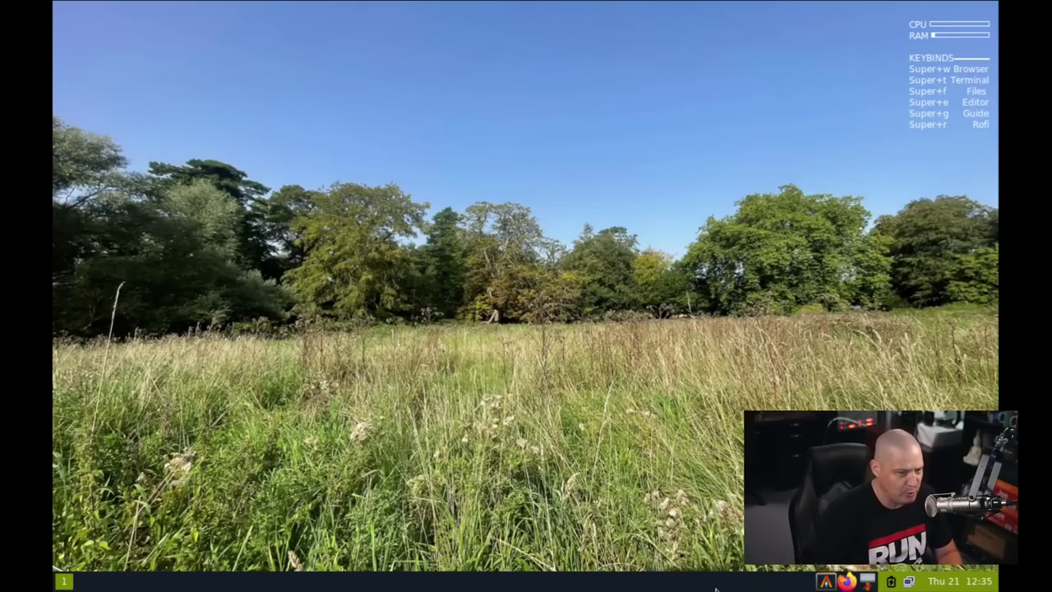
Step: Look through the Applications categories in the desktop menu and open a terminal
right_click(236, 215)
mouse_move(268, 275)
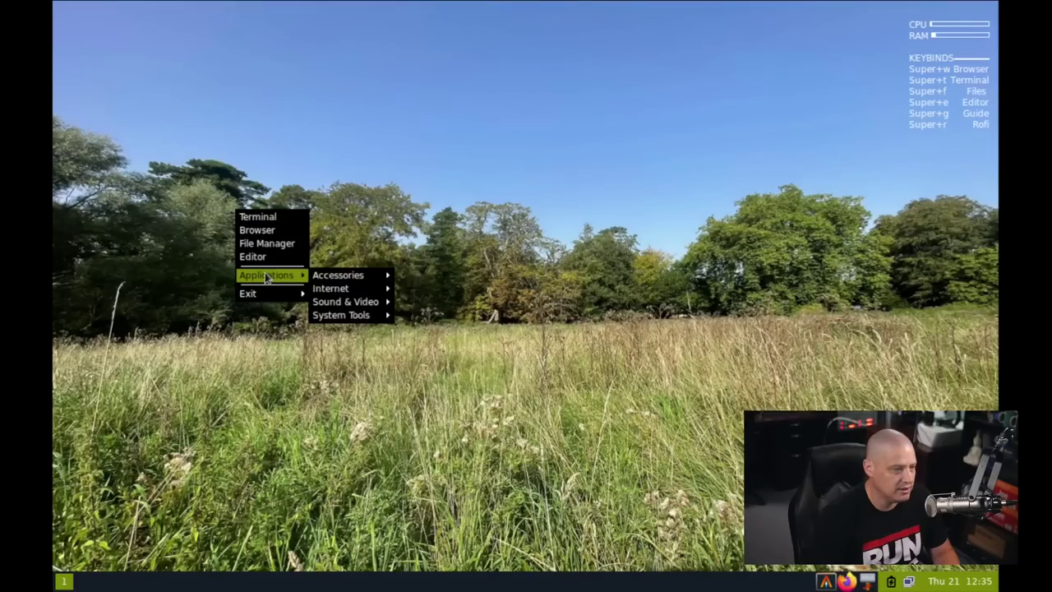
mouse_move(347, 277)
mouse_move(360, 318)
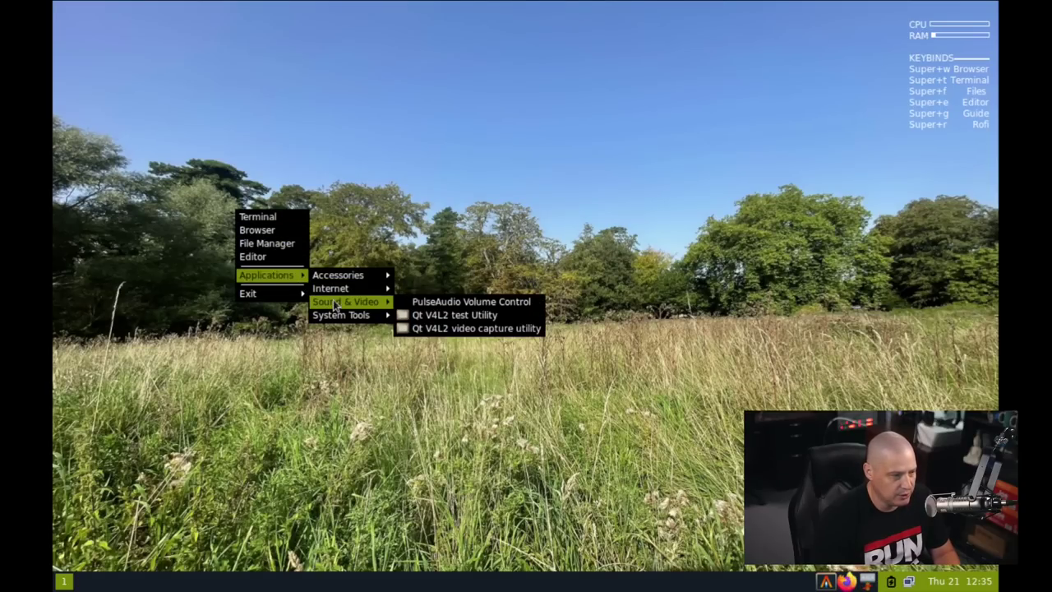
click(257, 217)
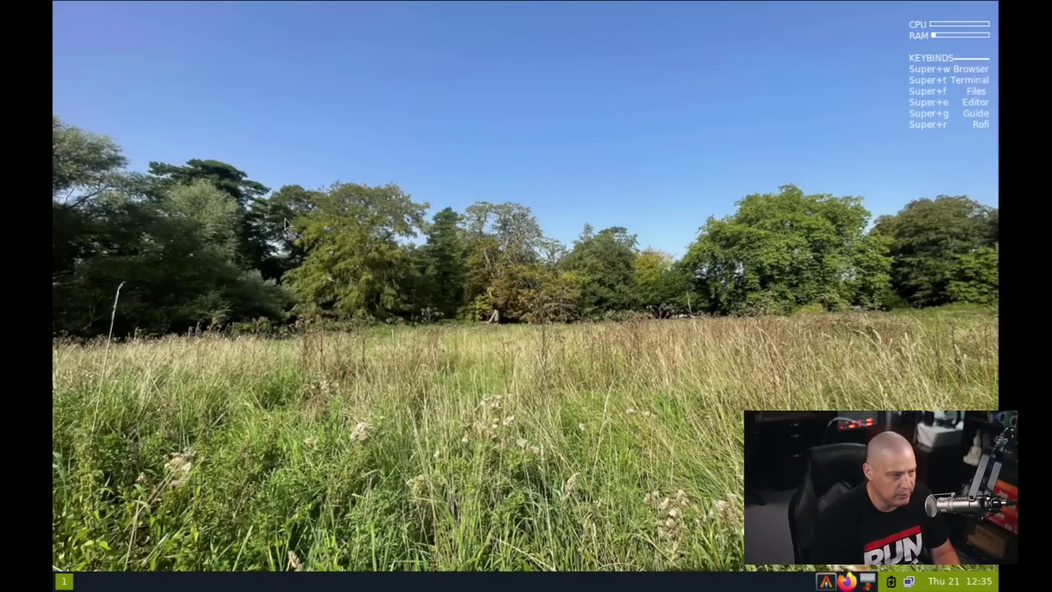
Step: Enlarge the terminal text and list the available display resolutions with xrandr in a maximized window
text(++)
key(ctrl+plus)
key(BackSpace)
key(BackSpace)
text(xrandr)
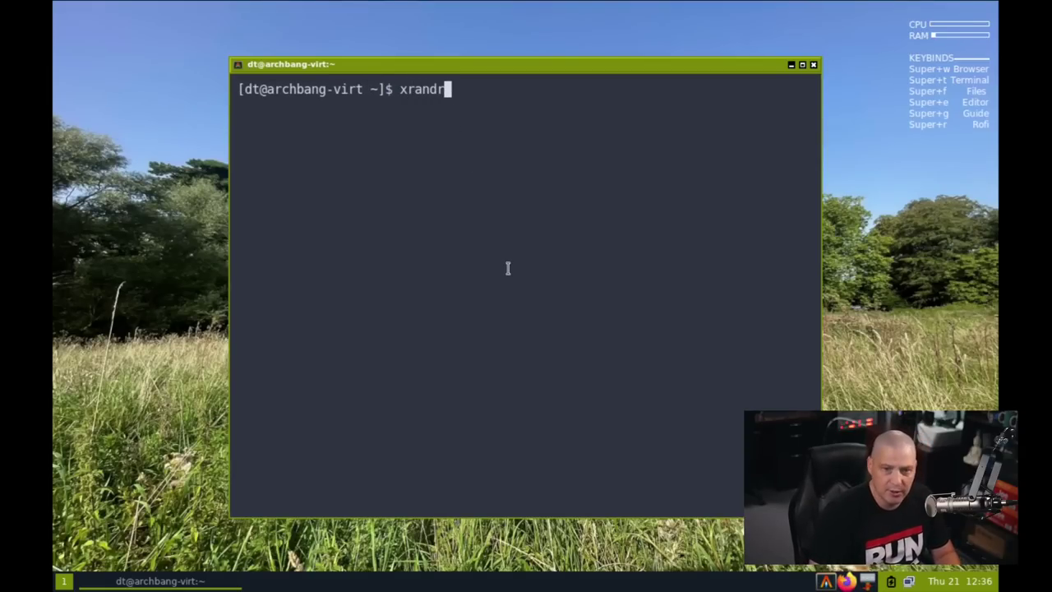
key(Return)
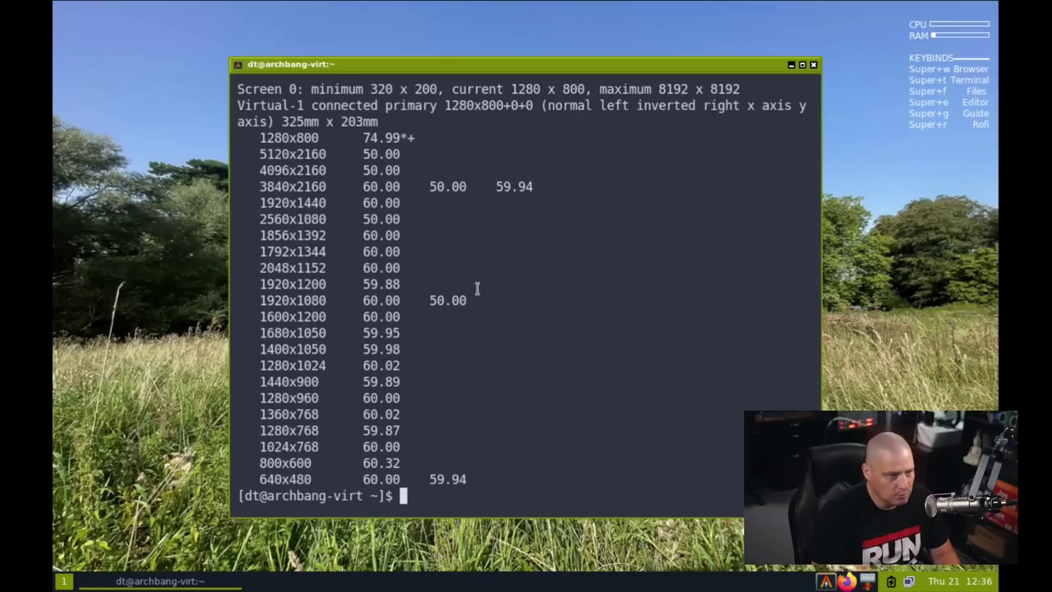
double_click(471, 65)
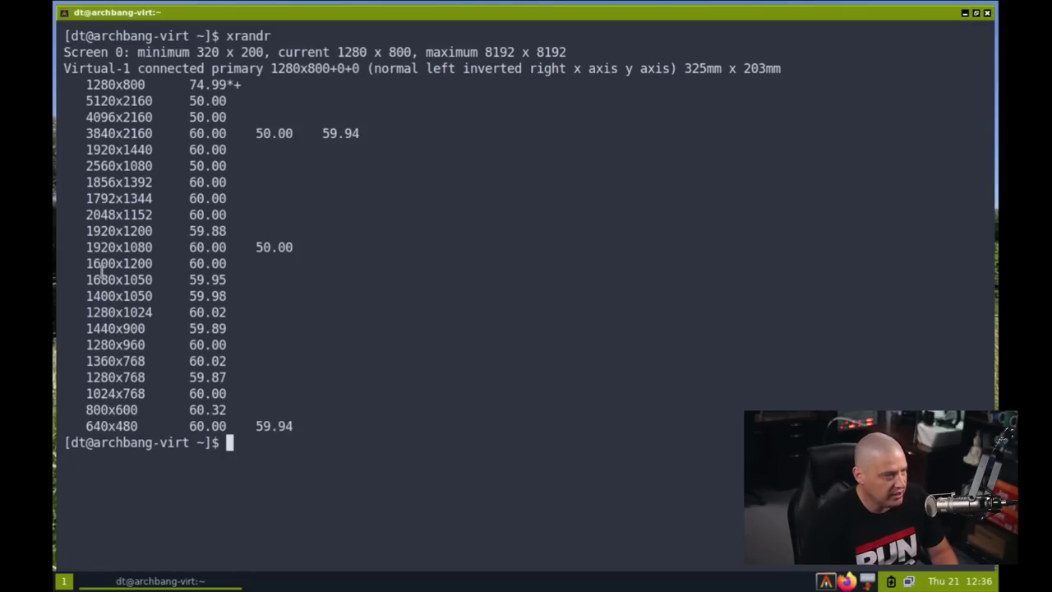
Step: Set the display resolution to 1920x1080 by running xrandr -s 1920x1080
drag(77, 246, 153, 247)
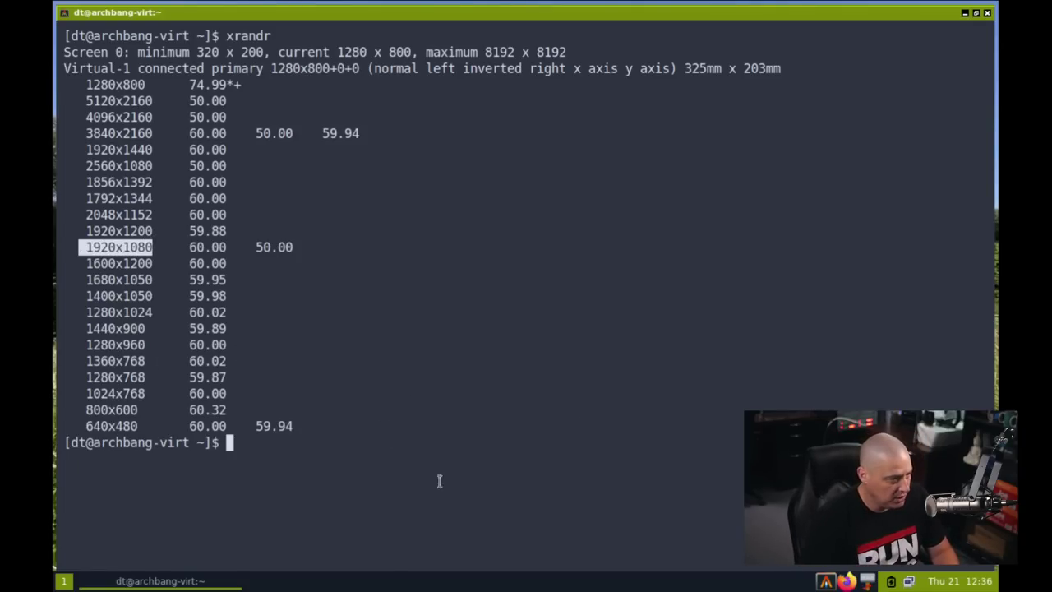
text(xrandr)
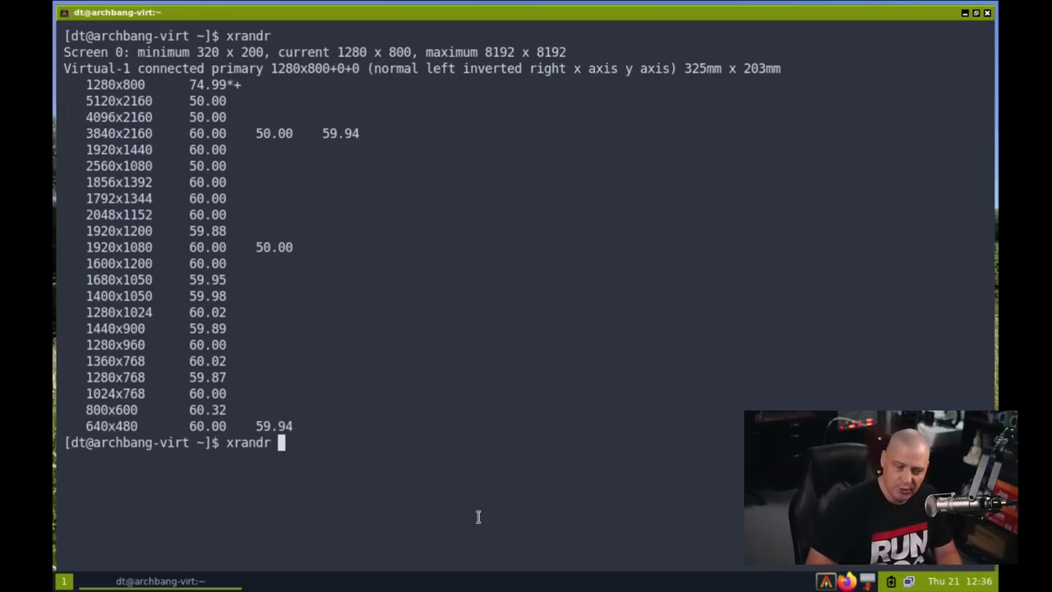
text( -s 1920x1080)
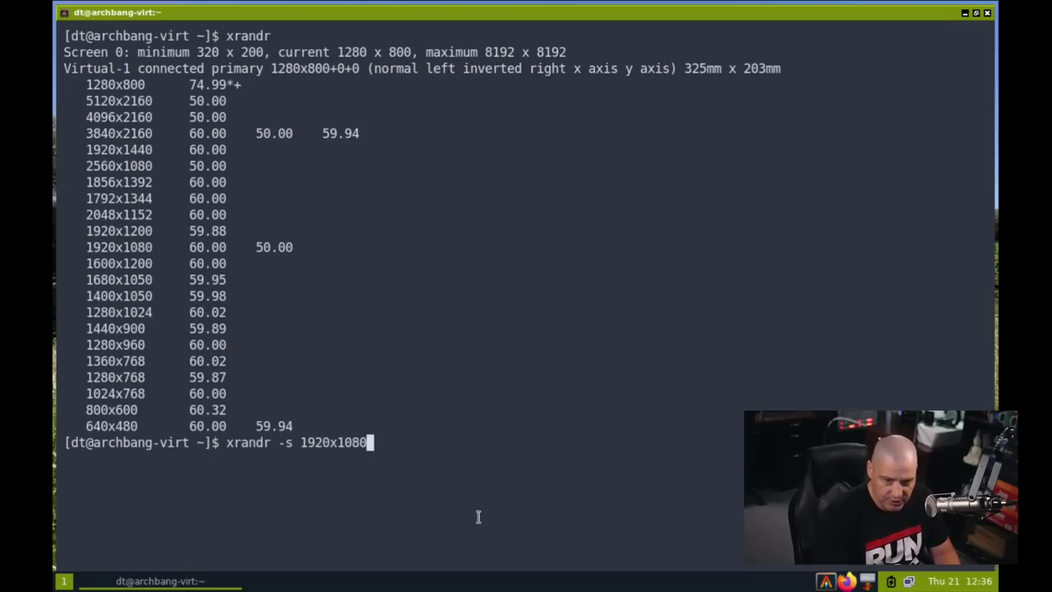
key(Return)
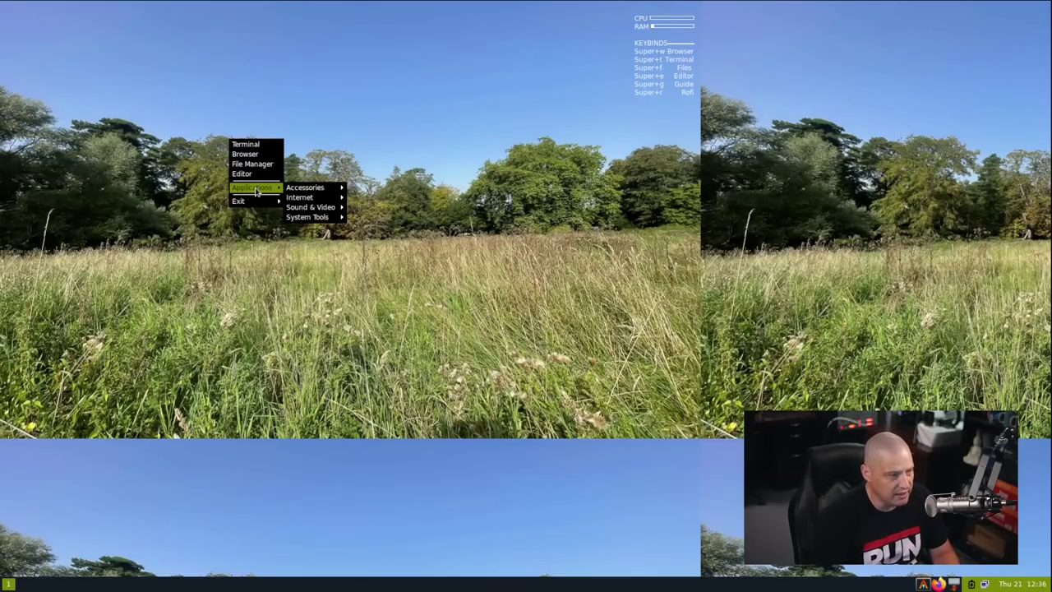
Step: In a new terminal, run xkill and try to kill the duplicate keybinds panel left on the desktop
mouse_move(327, 222)
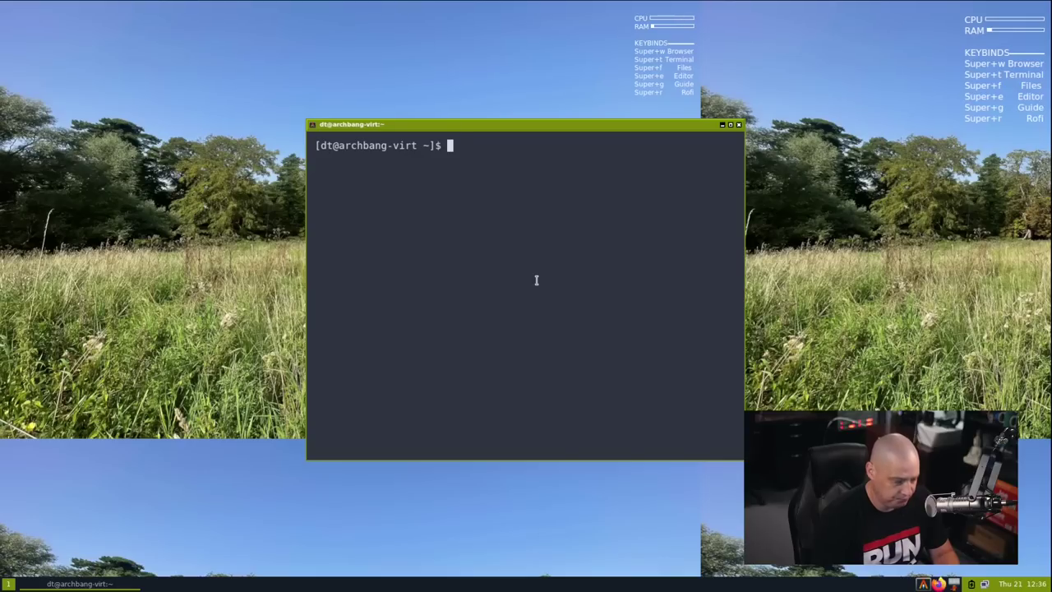
text(xkill)
key(Return)
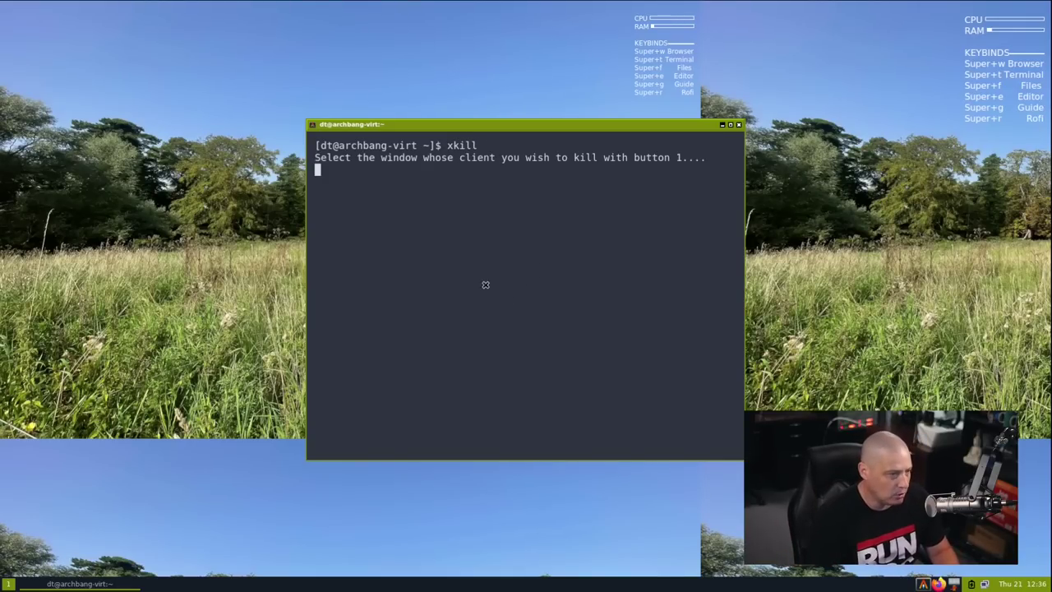
click(655, 65)
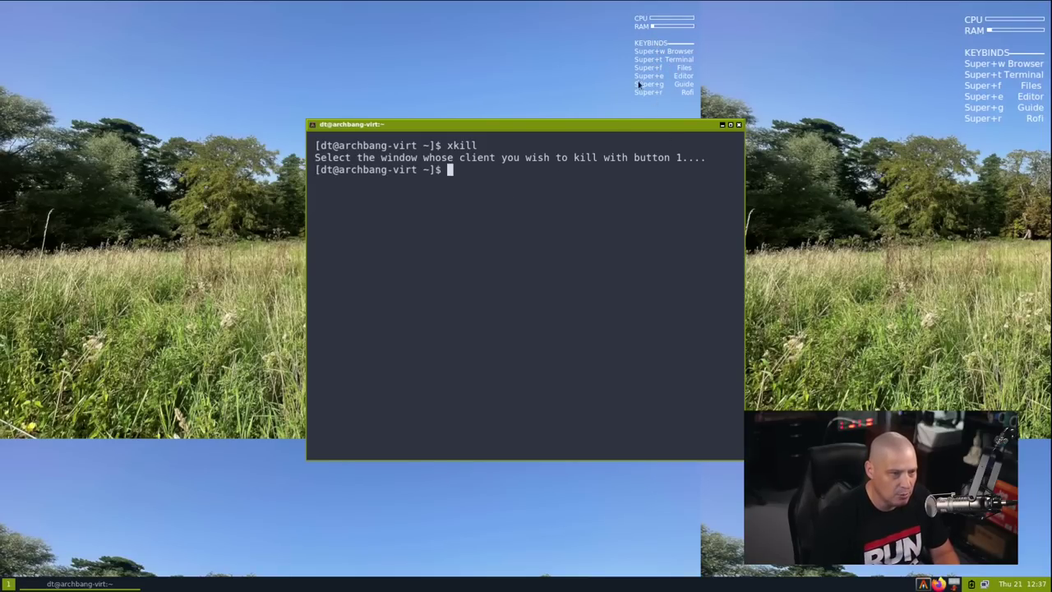
Step: Stop all conky processes with killall conky and move the terminal window aside to free the desktop
text(killall conky)
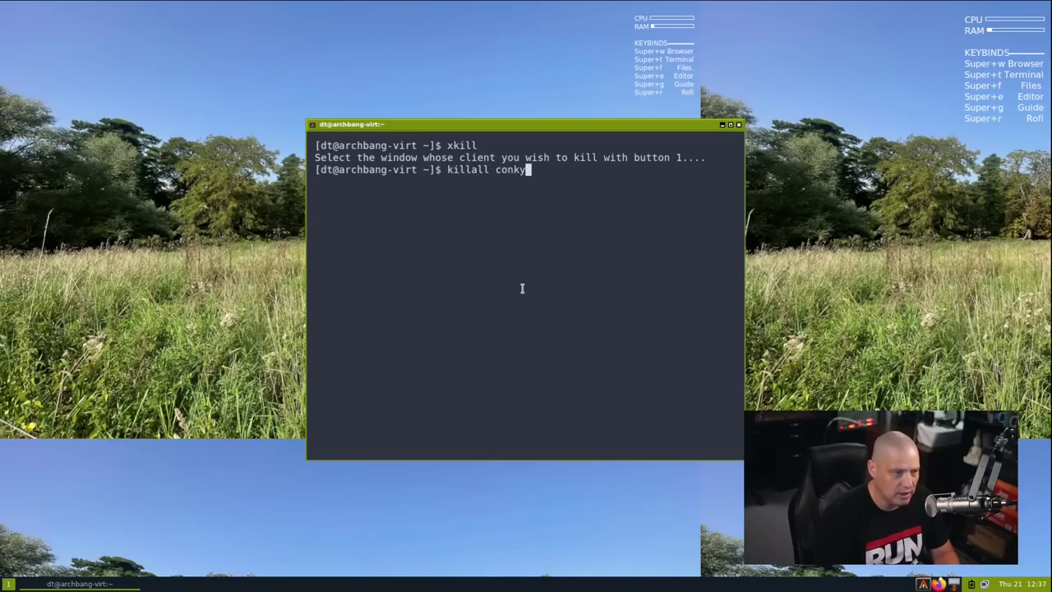
key(Return)
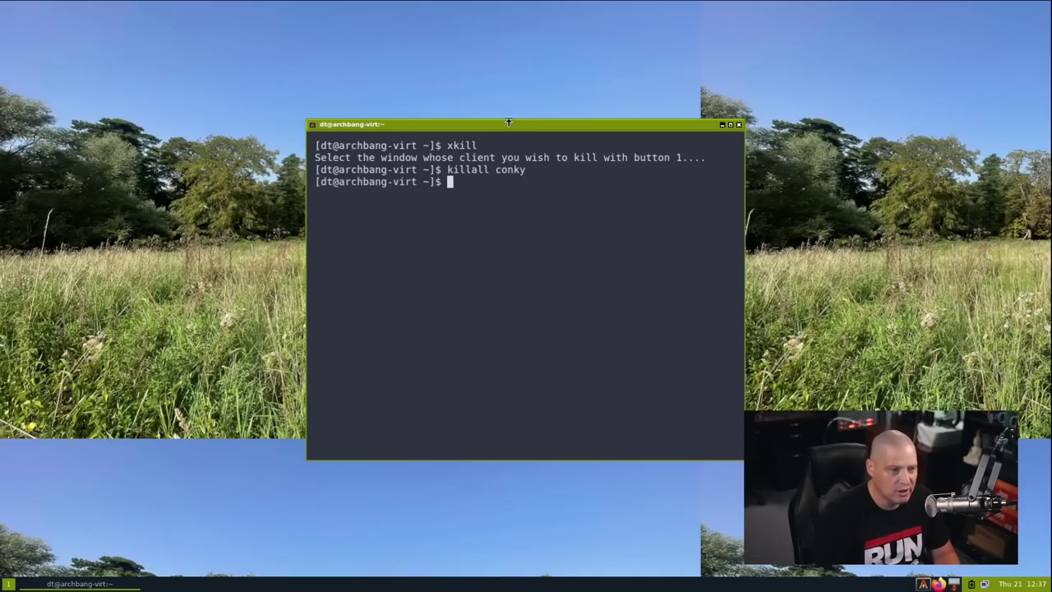
drag(507, 118, 341, 100)
Step: Relaunch conky from the System Tools applications
right_click(644, 113)
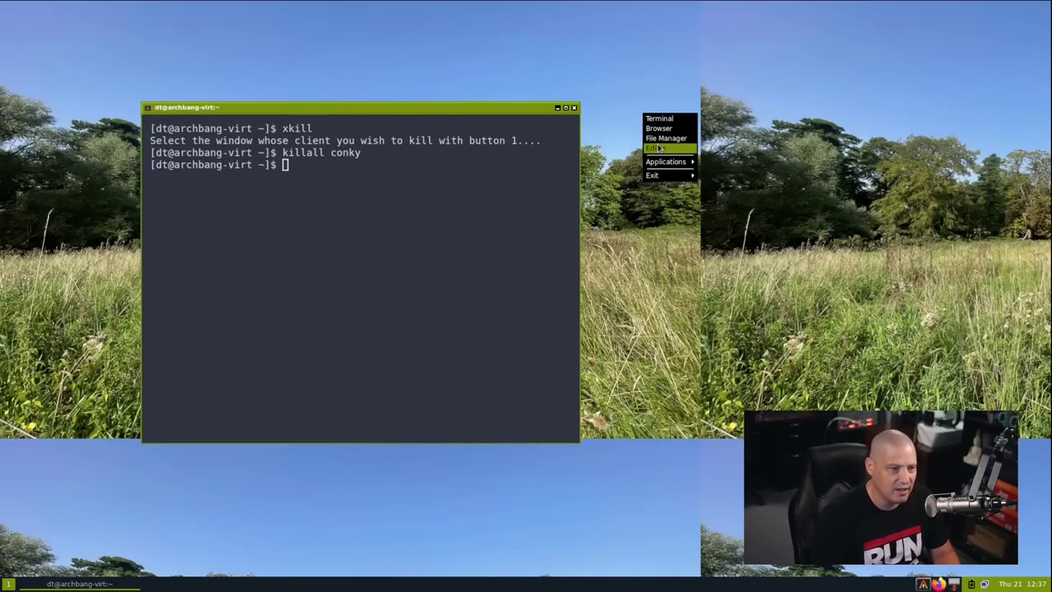
mouse_move(663, 163)
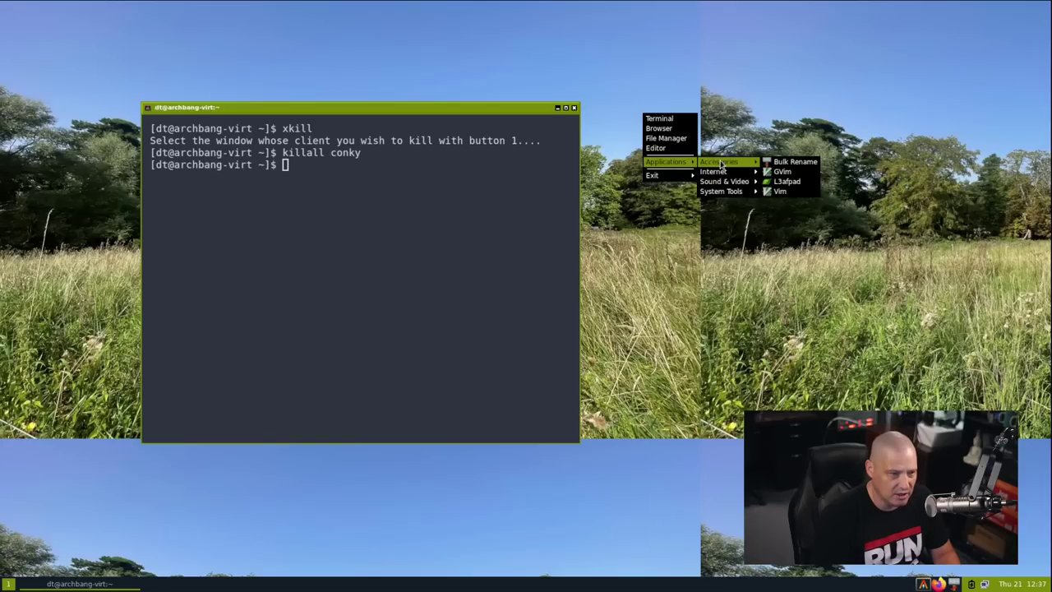
mouse_move(726, 191)
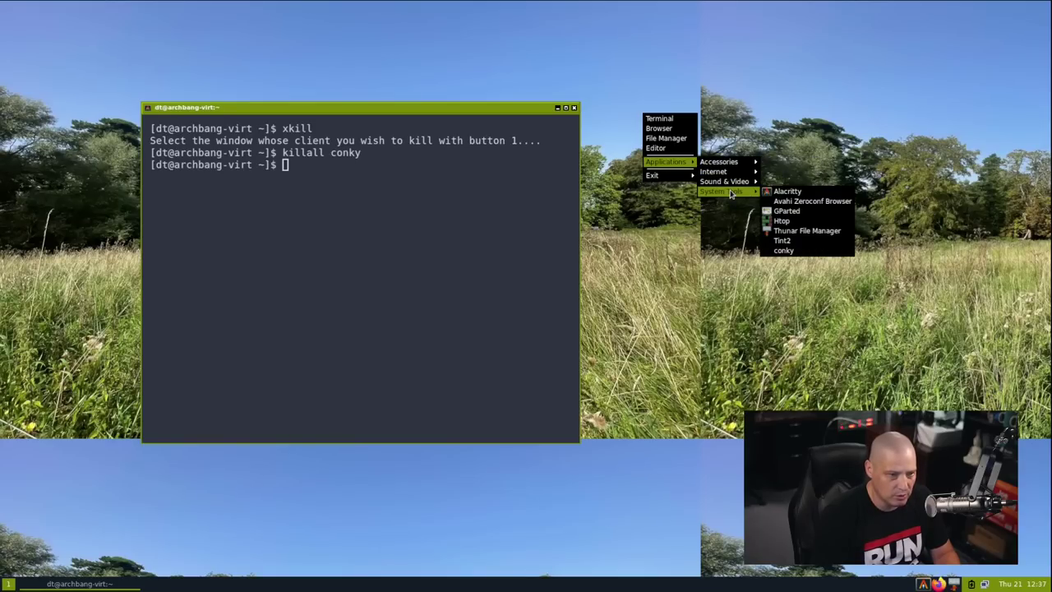
click(795, 252)
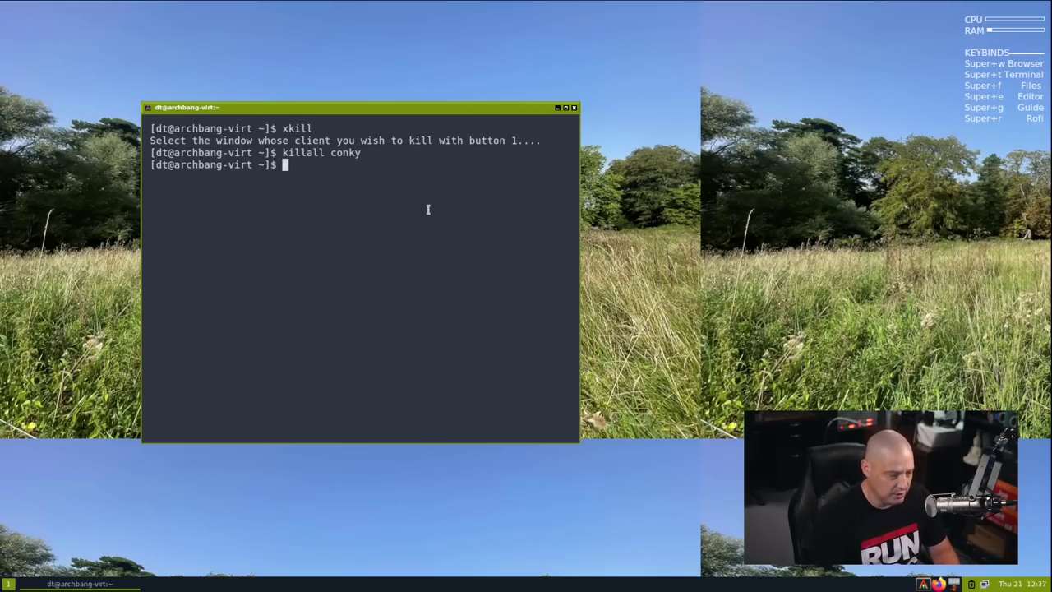
Step: Check which programs the Applications categories of the desktop menu offer, and return to the terminal
right_click(580, 80)
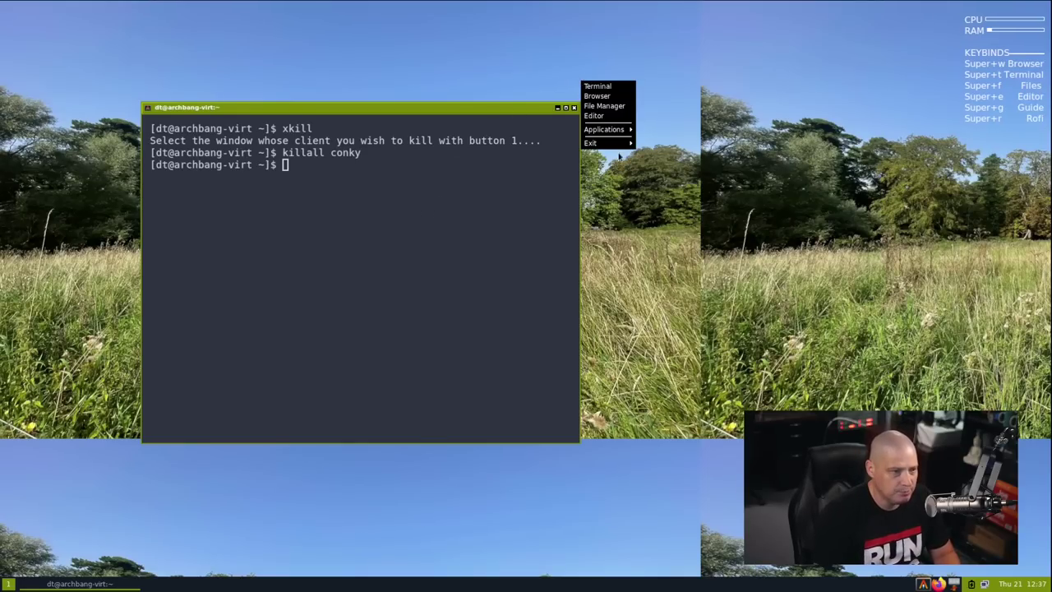
mouse_move(606, 129)
mouse_move(662, 149)
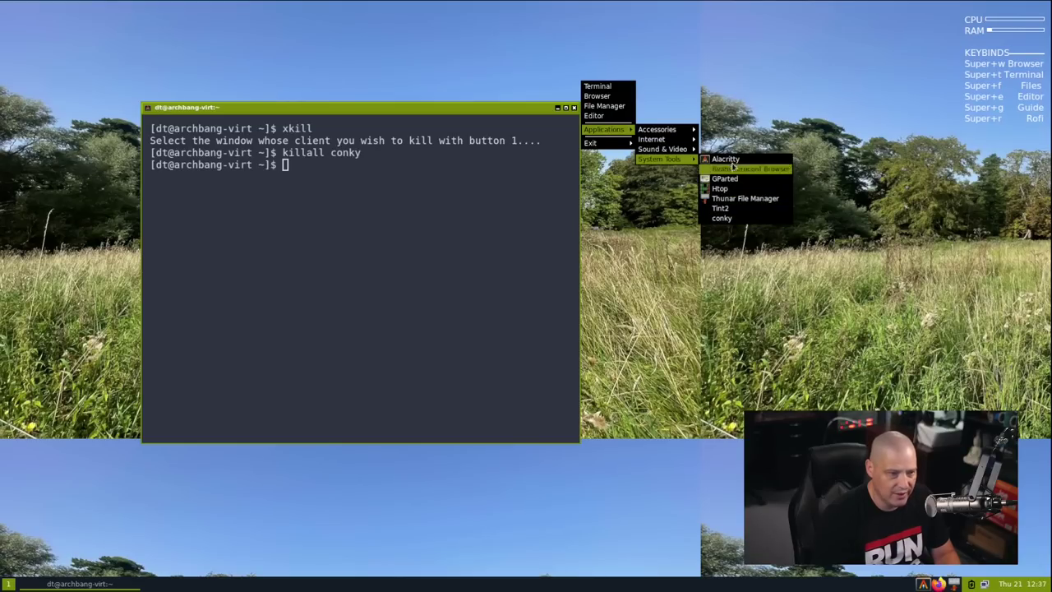
mouse_move(681, 130)
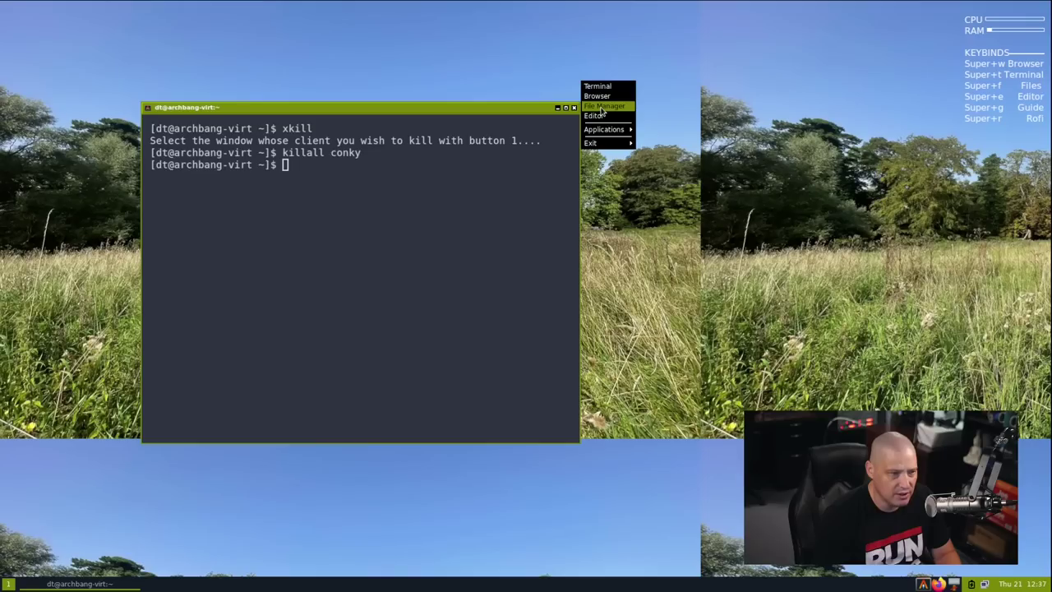
click(469, 328)
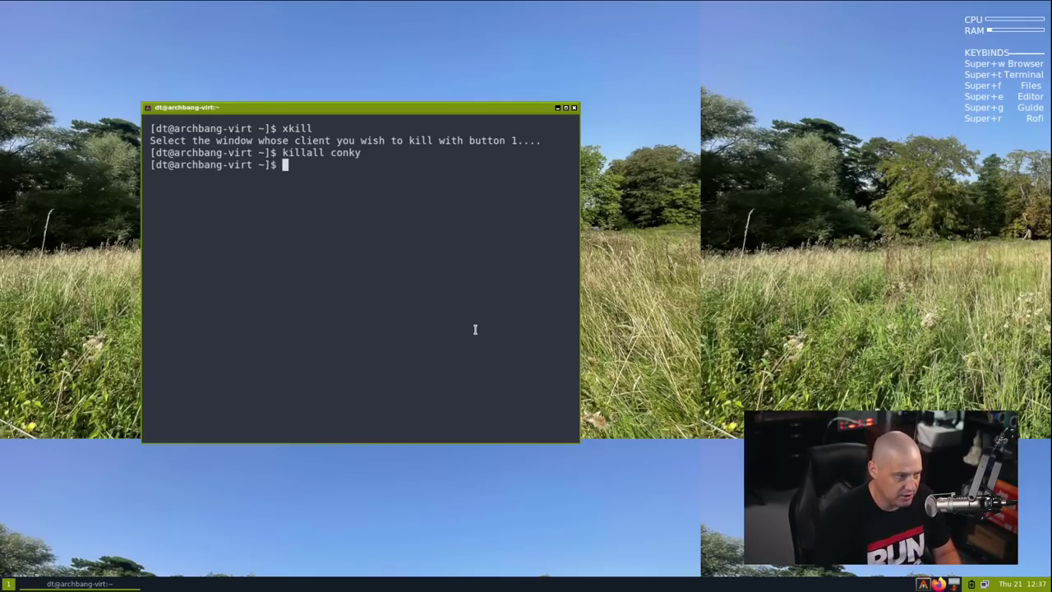
Step: Try to install the nitrogen package with sudo pacman -S nitrogen
text(sudo pacman )
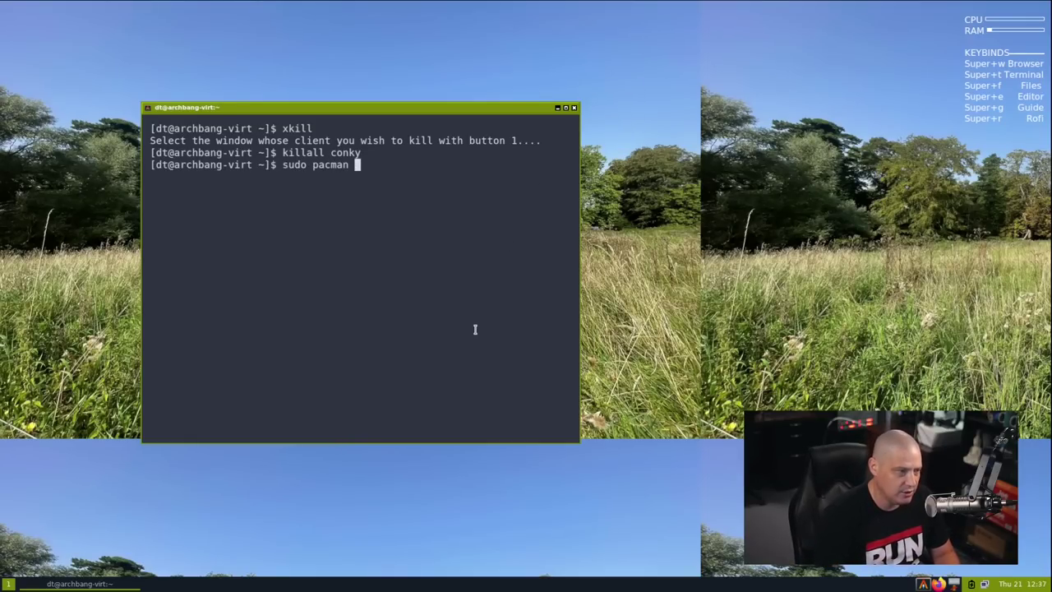
text(-S nitrogen)
key(Return)
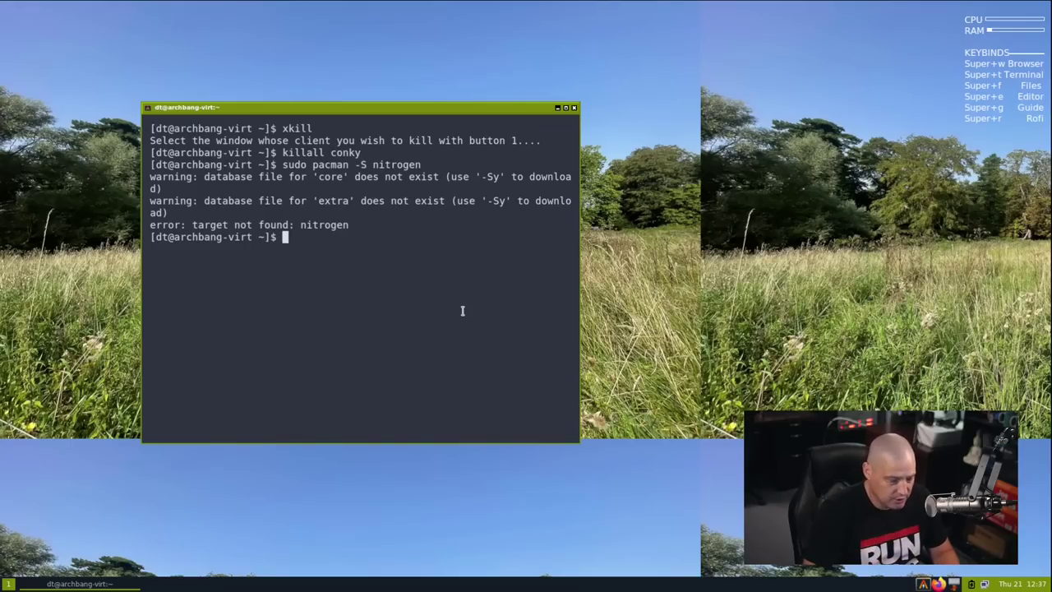
Step: Synchronize the package databases with sudo pacman -Sy
key(Up)
key(BackSpace)
key(BackSpace)
key(BackSpace)
key(BackSpace)
key(BackSpace)
key(BackSpace)
key(BackSpace)
key(BackSpace)
key(BackSpace)
text(y)
key(Return)
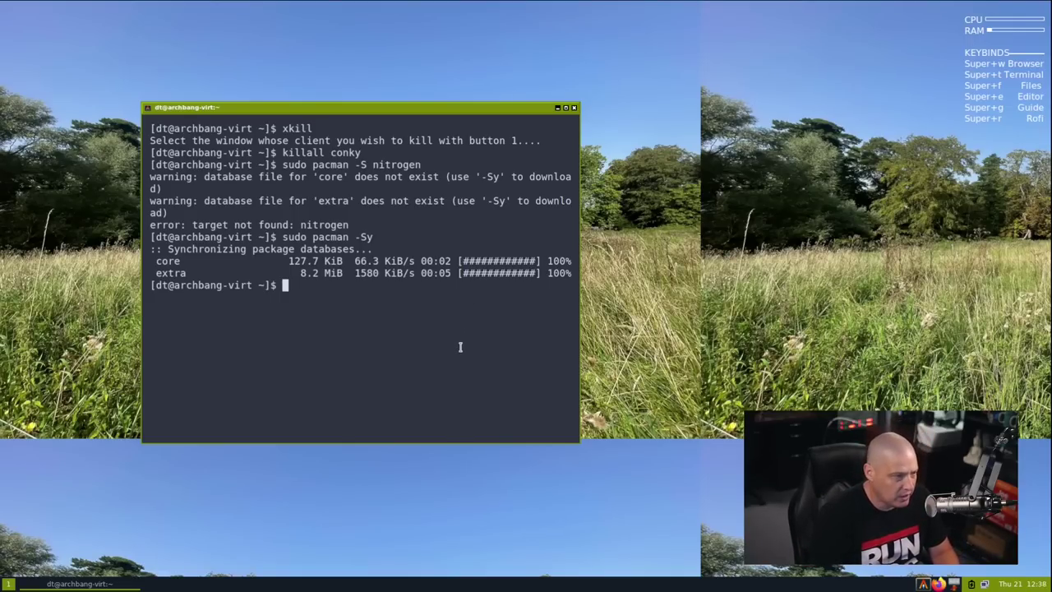
Step: Try again to install nitrogen with sudo pacman -S nitrogen, accepting the installation
text(sudo pacman -S )
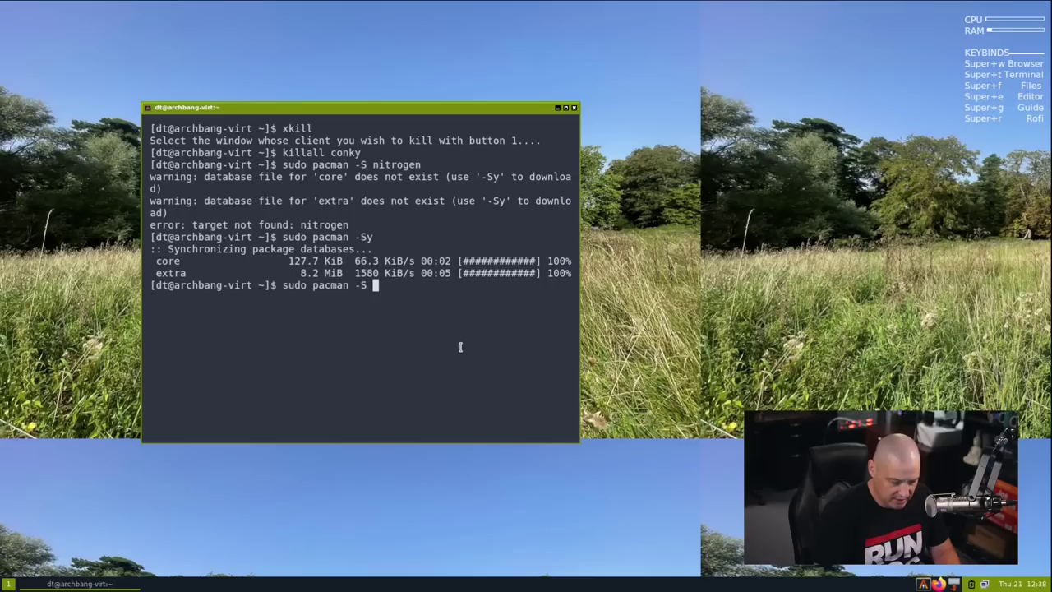
text(nitrogen)
key(Return)
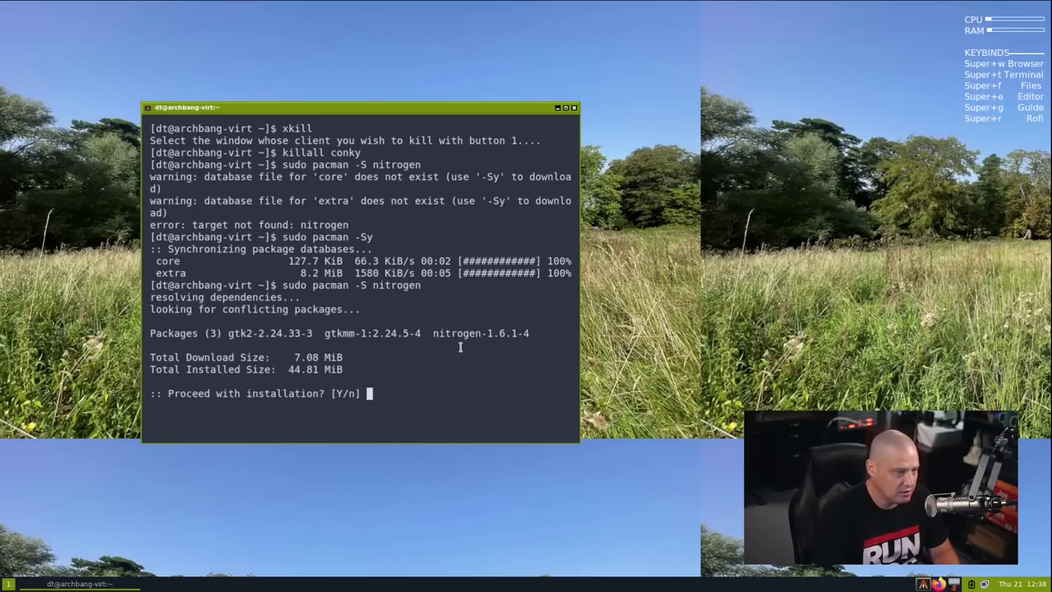
key(Return)
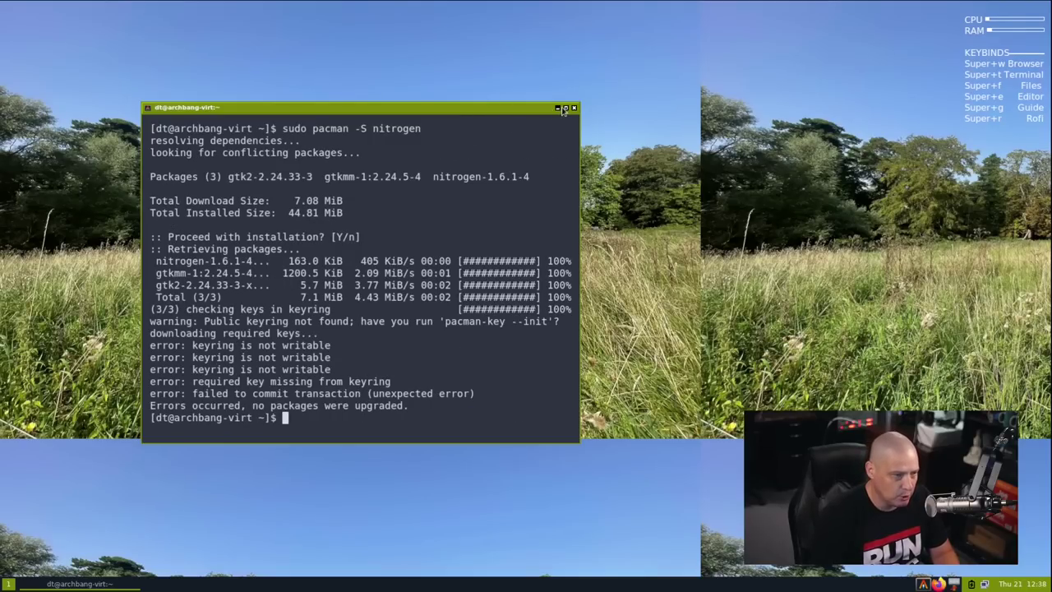
Step: Try to launch nitrogen from the terminal, and examine the suggested keyring command in the installation output
text(nitrogen)
key(Return)
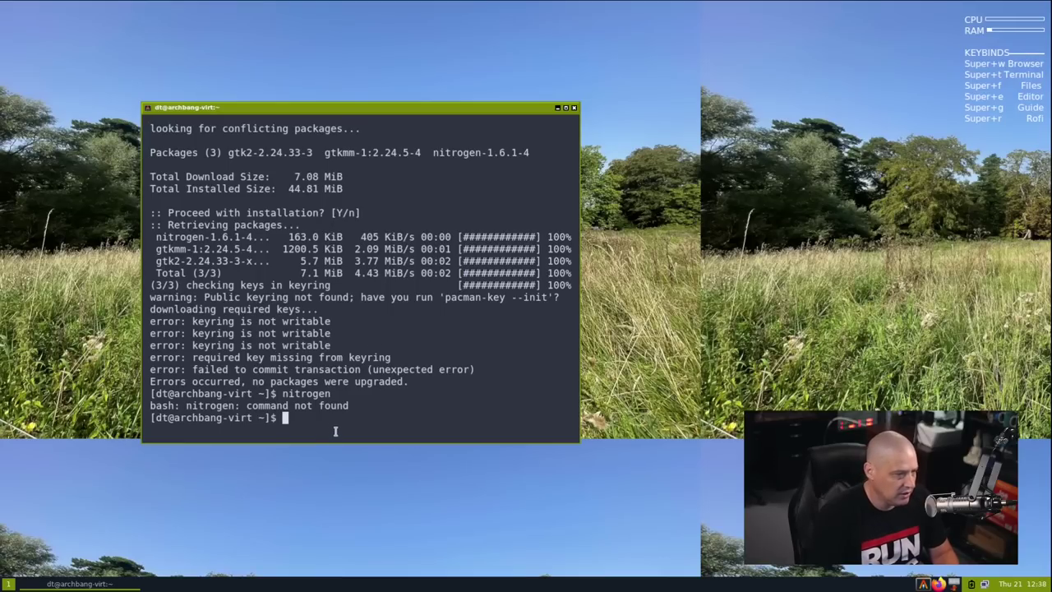
scroll(392, 382, up, 2)
scroll(369, 361, down, 2)
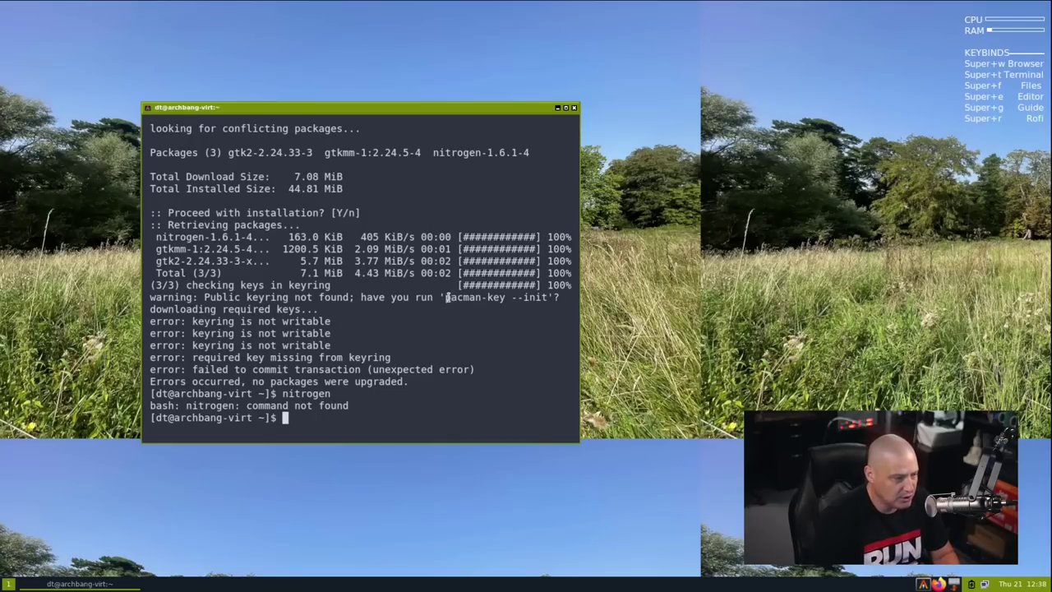
drag(444, 298, 552, 298)
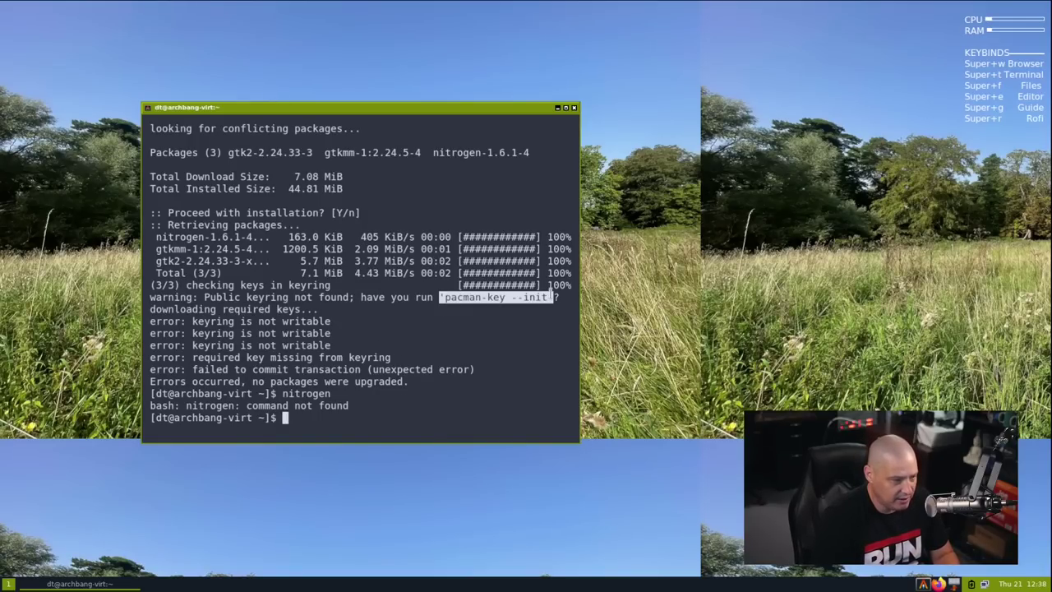
Step: Maximize the terminal window and enlarge its text by two zoom levels
double_click(419, 108)
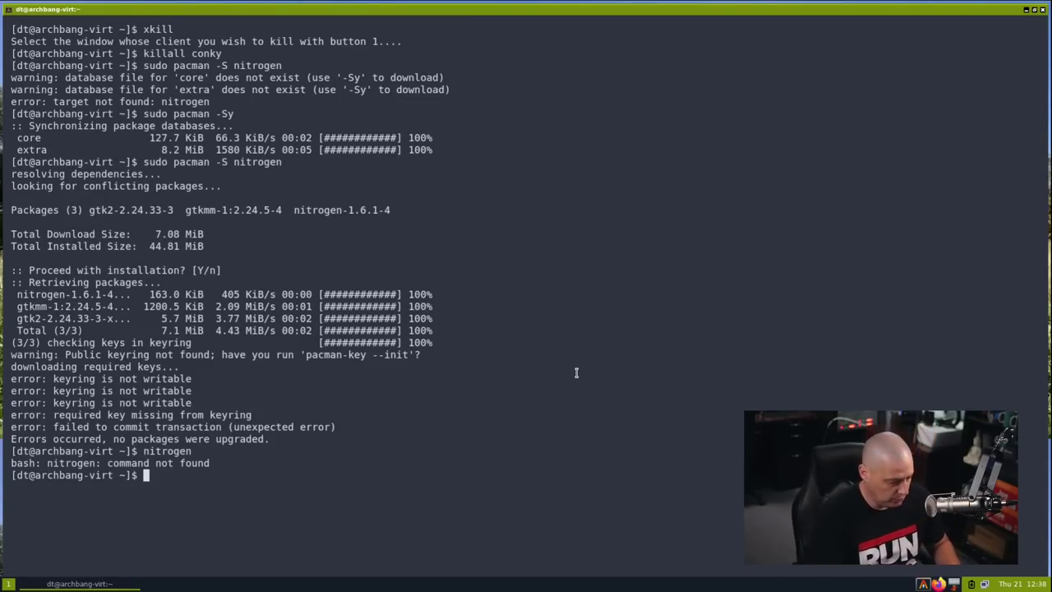
key(ctrl+plus)
key(ctrl+plus)
text(+)
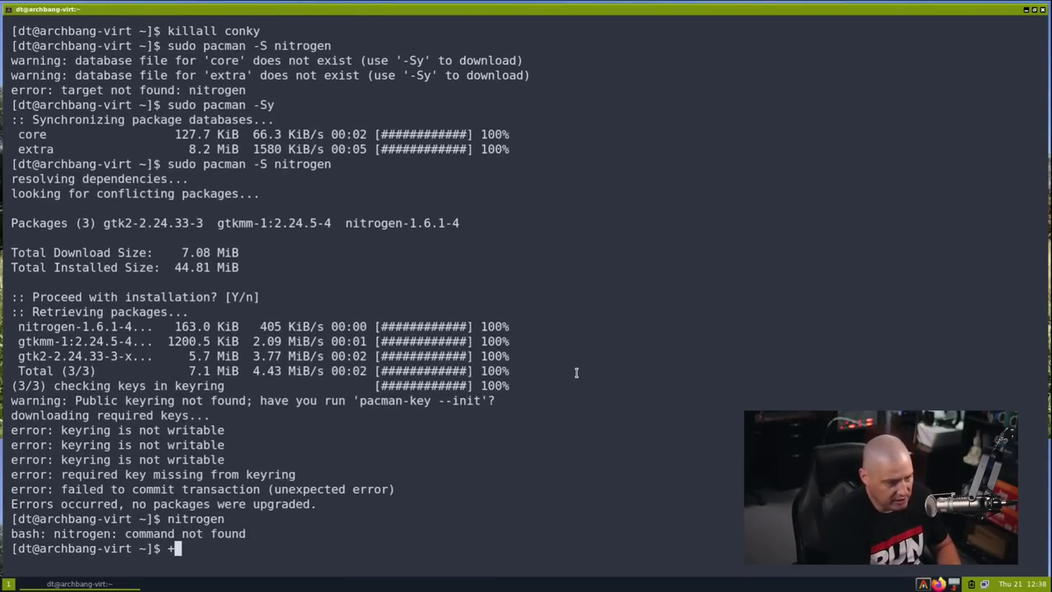
key(BackSpace)
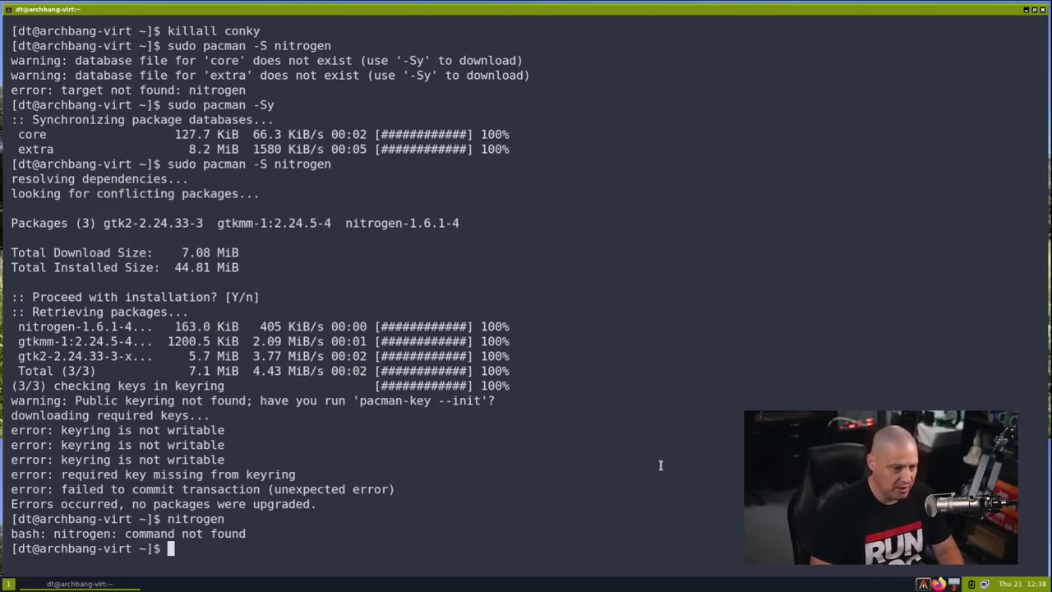
Step: Clear the package cache with sudo pacman -Scc, agreeing to remove all cached files and the unused repositories
text(sudo pacman)
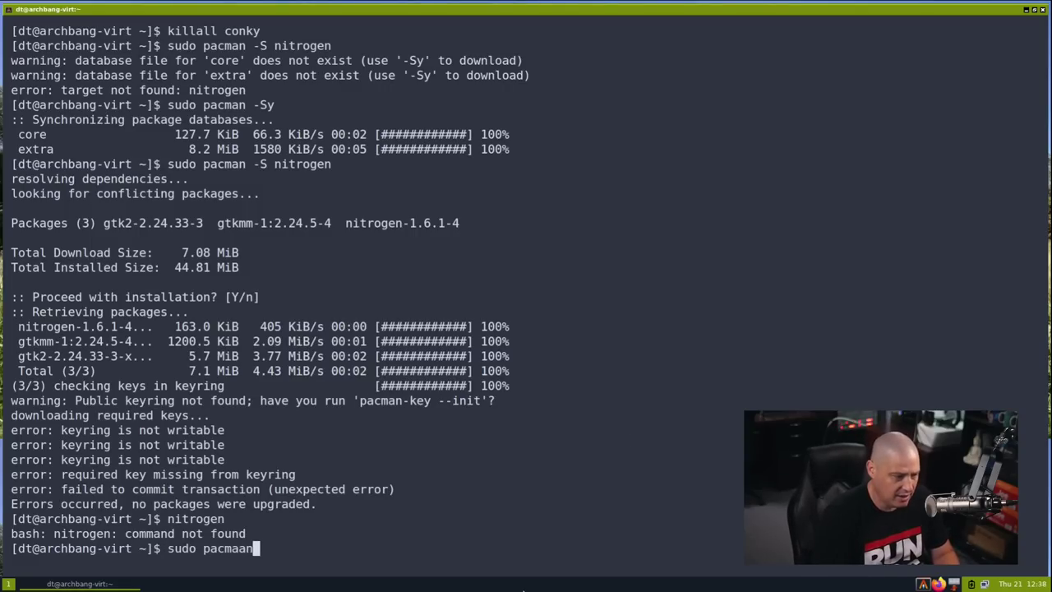
key(BackSpace)
key(BackSpace)
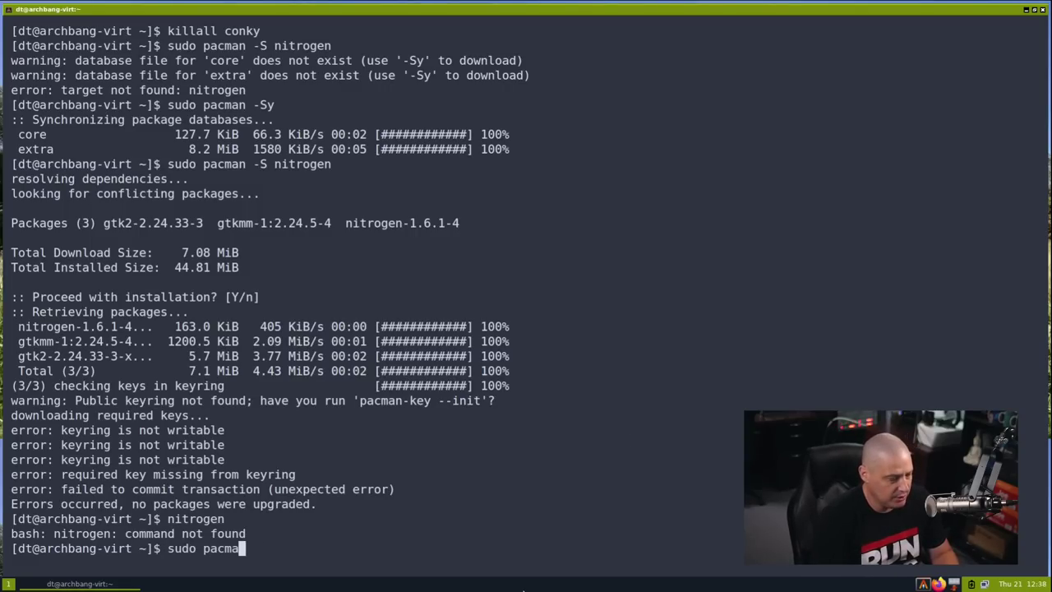
text(n -Sc)
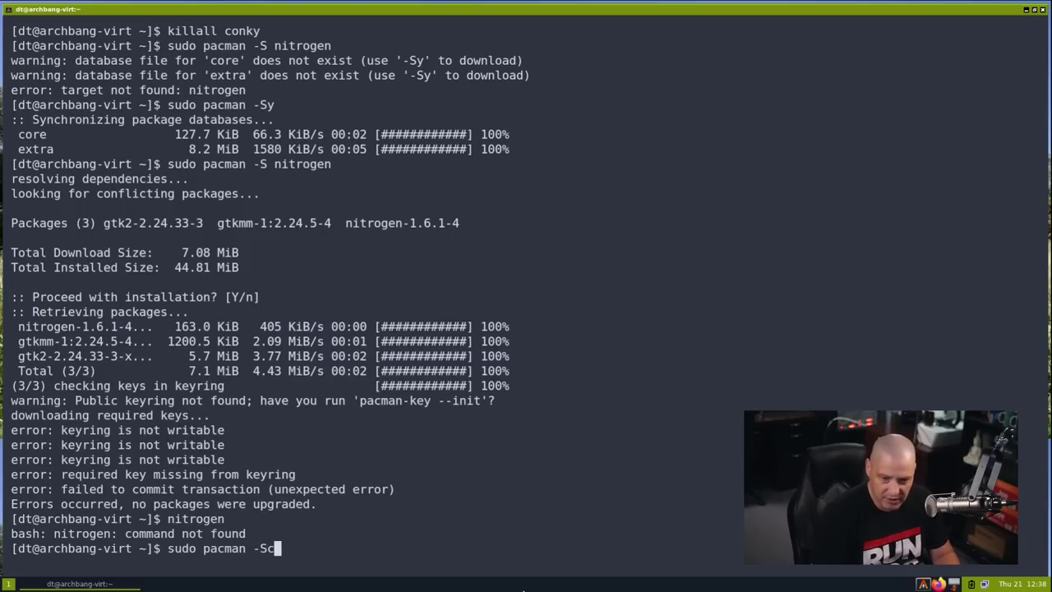
text(c)
key(Return)
text(y)
key(Return)
text(y)
key(Return)
text(y)
key(BackSpace)
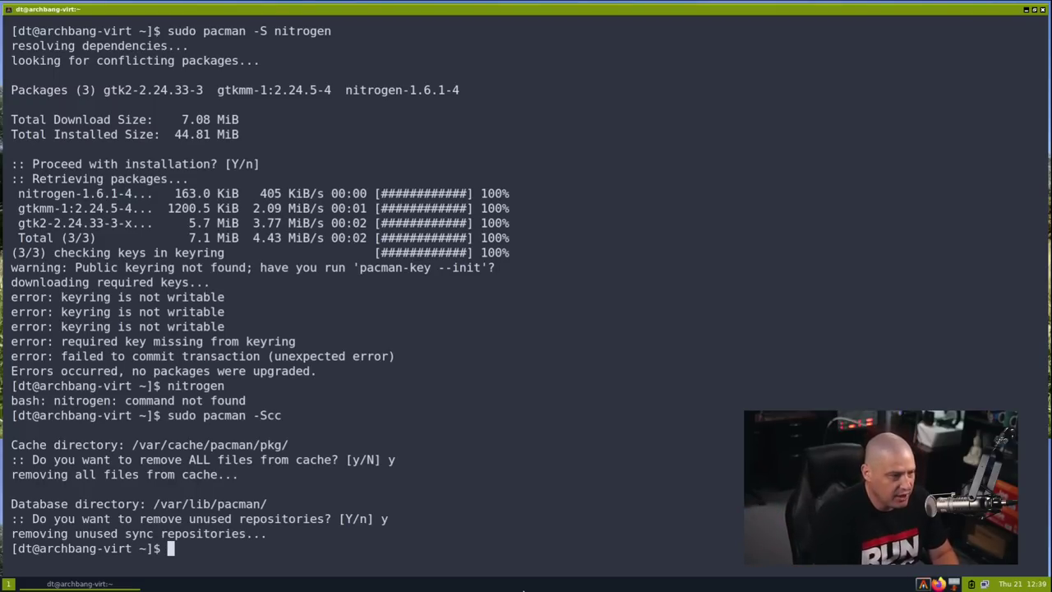
Step: Initialize the pacman keyring with sudo pacman-key --init
text(sudo p)
text(acman )
text(key --init)
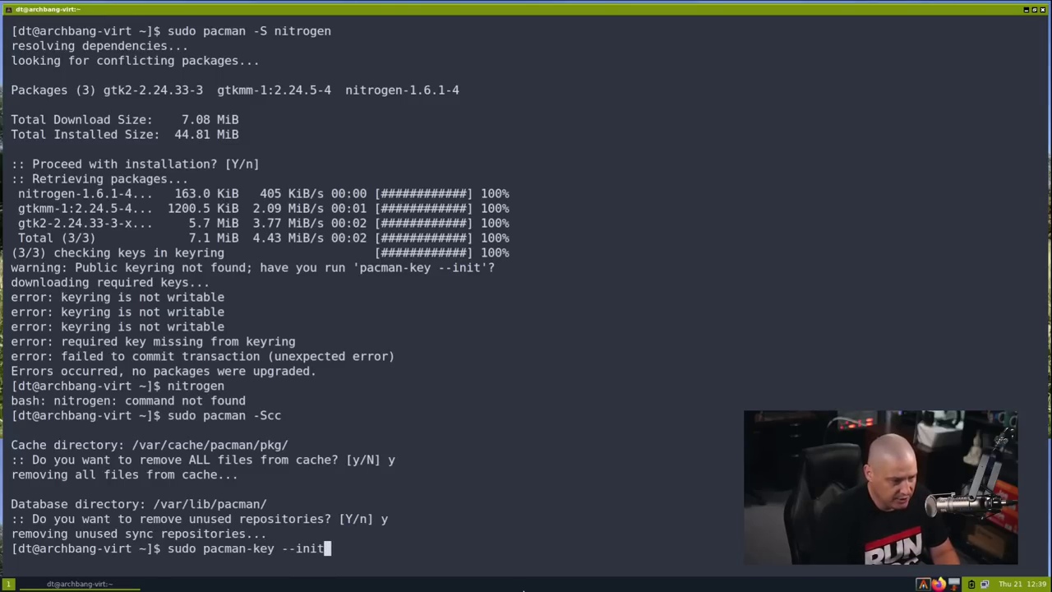
key(Return)
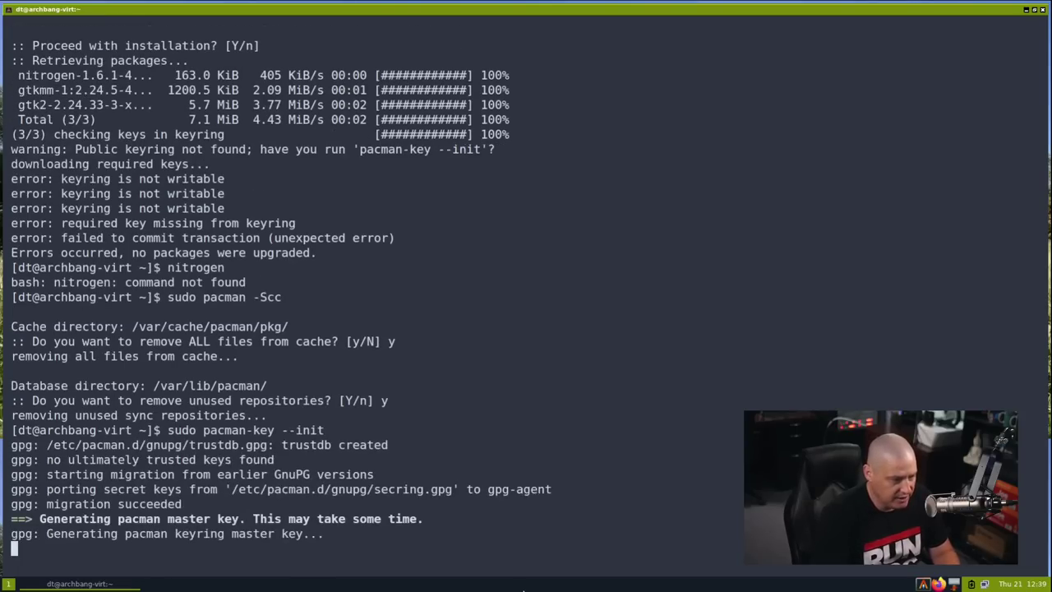
Step: Populate the keyring with sudo pacman-key --populate
key(Up)
key(BackSpace)
key(BackSpace)
key(BackSpace)
key(BackSpace)
text(populate)
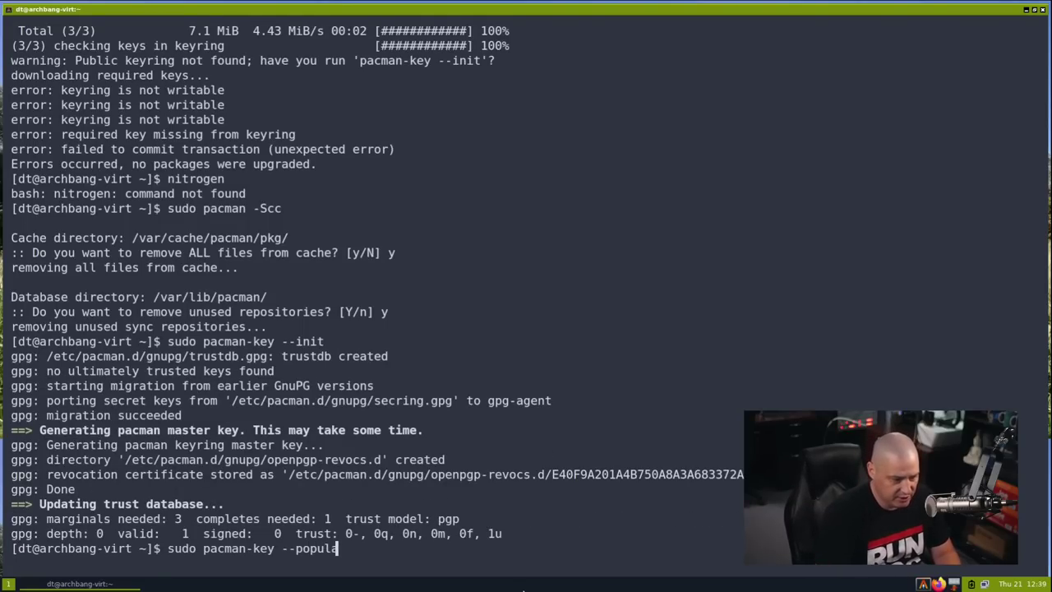
key(Return)
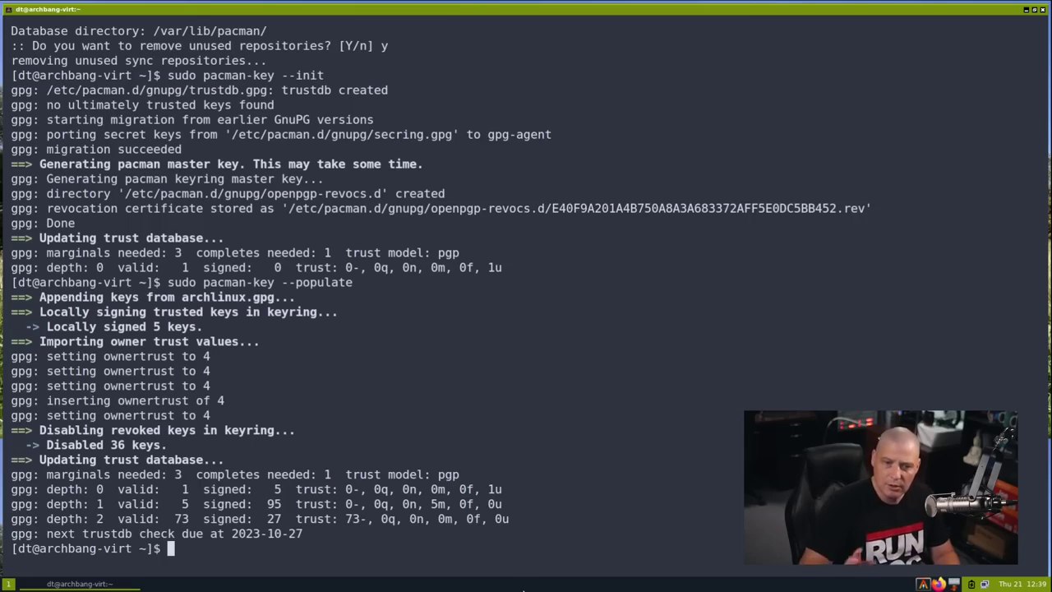
Step: Synchronize the databases and install nitrogen with sudo pacman -Sy nitrogen, accepting the installation
text(sudo pacm)
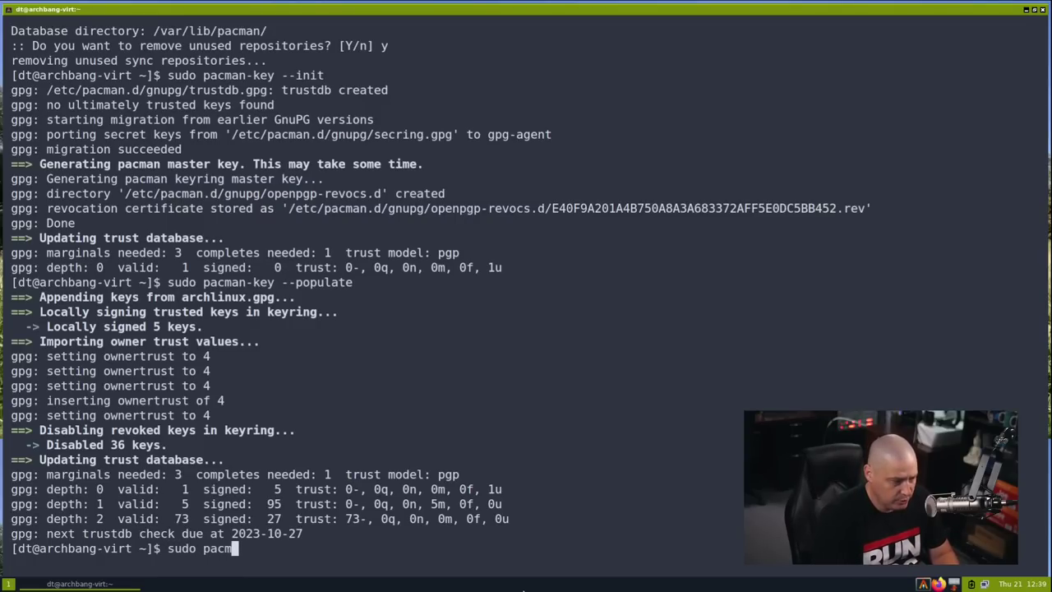
text(an -S)
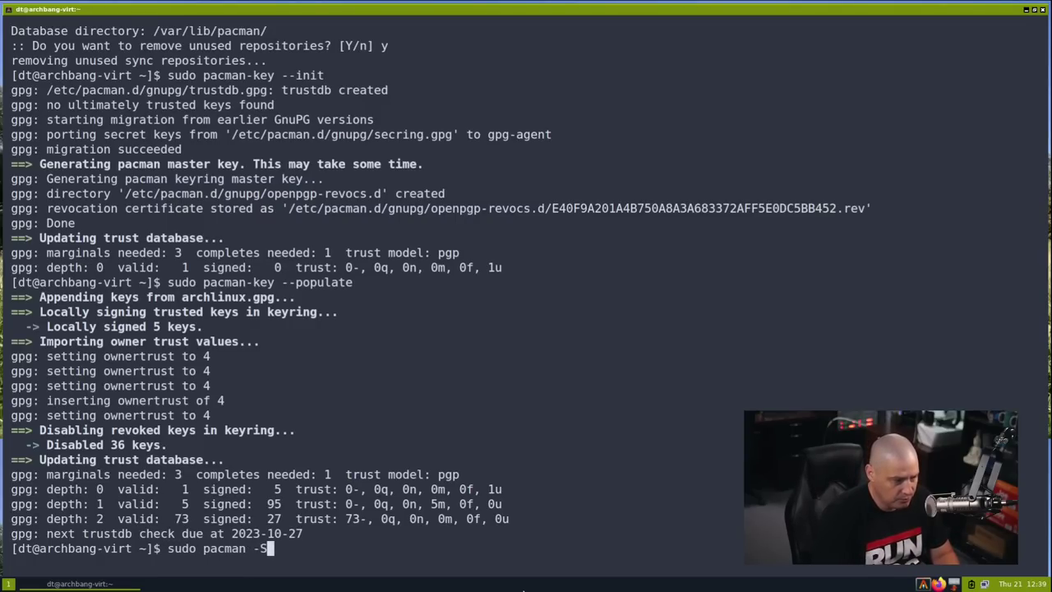
text(y nitrogen)
key(Return)
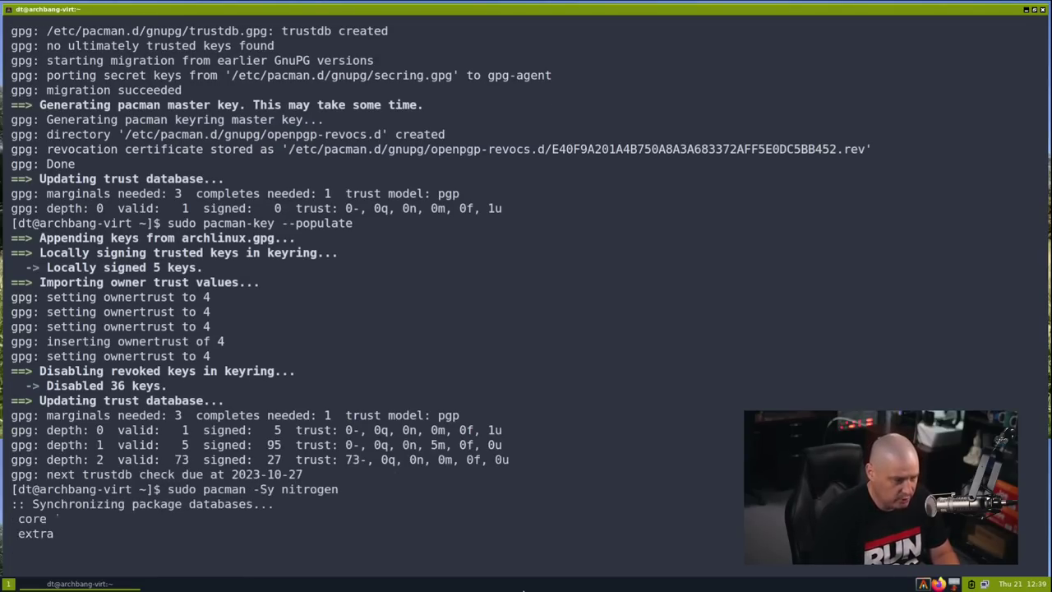
key(Return)
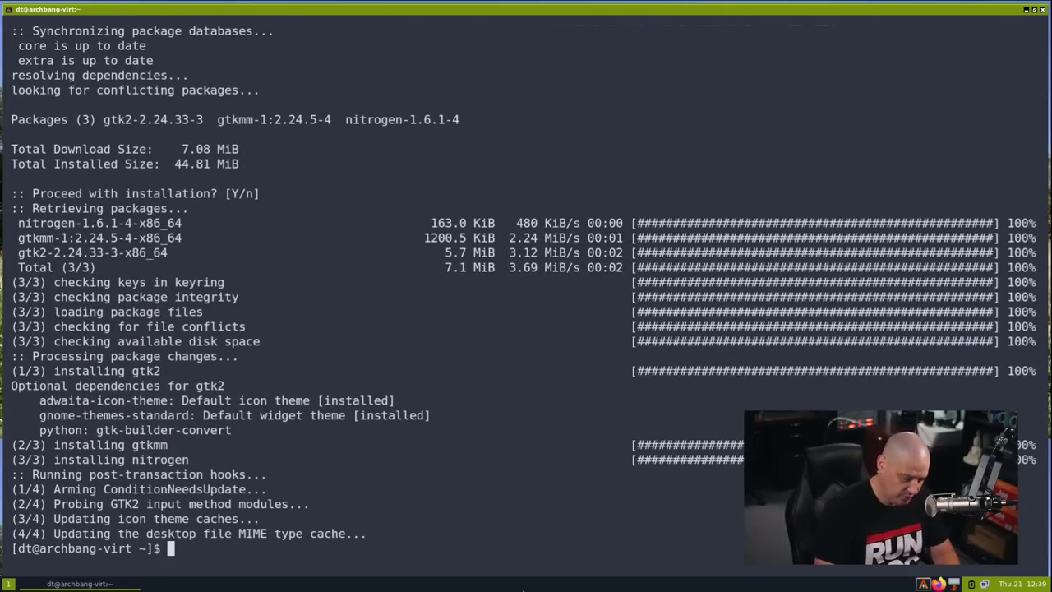
Step: Launch nitrogen from the terminal, move its window away from the screen corner and open its preferences
text(nitrogen)
key(Return)
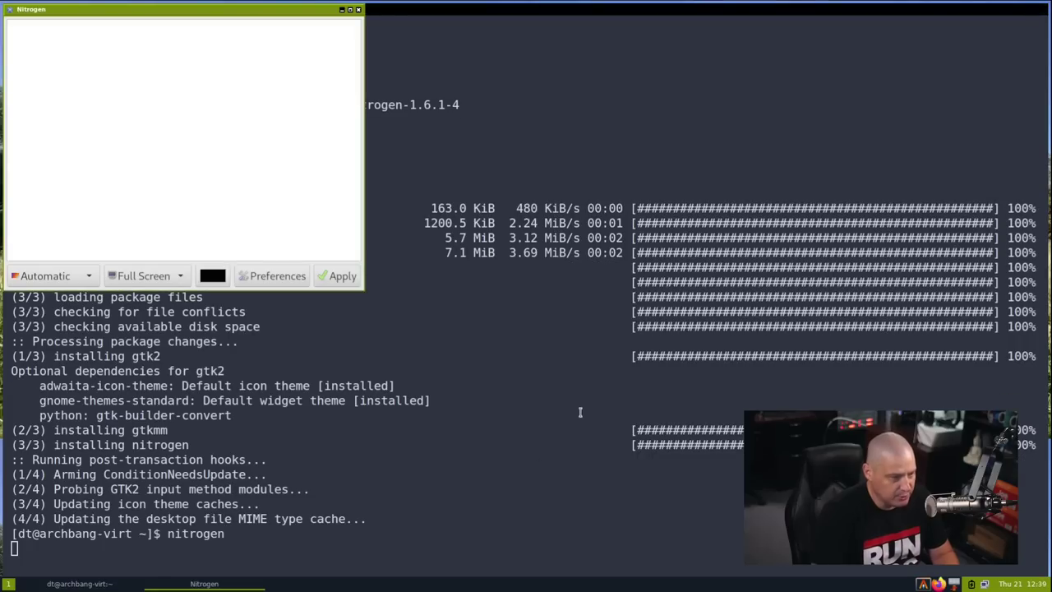
drag(263, 12, 380, 83)
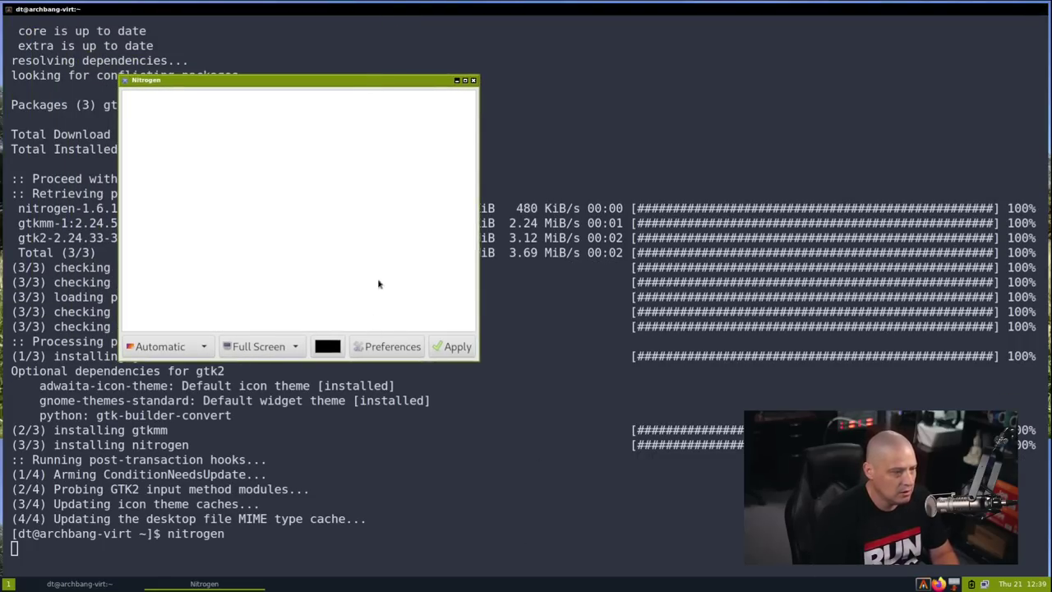
click(403, 349)
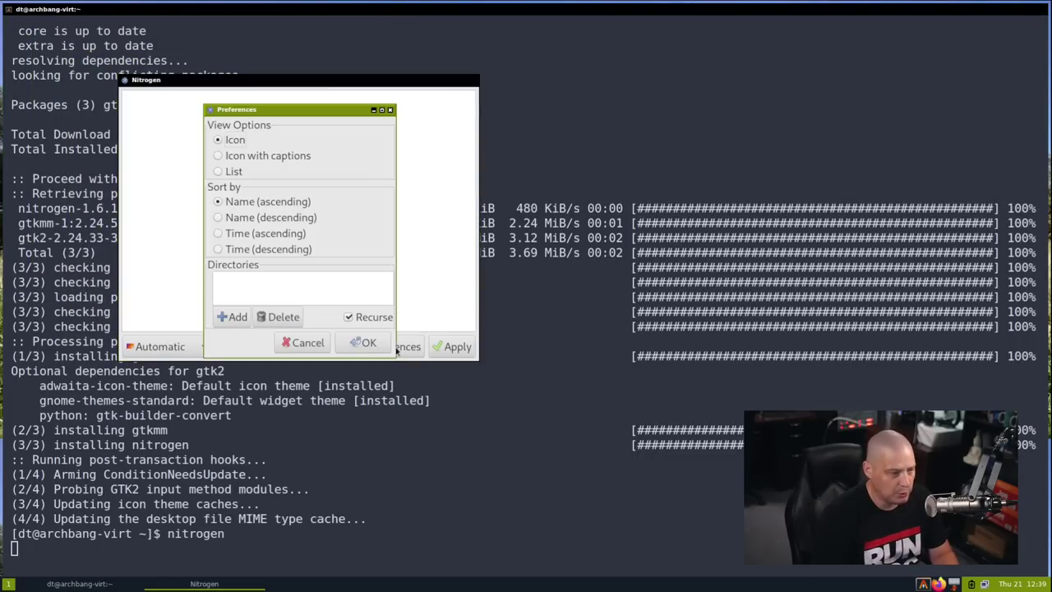
Step: Search /usr/share for a wallpaper folder to add to nitrogen's directories, and leave the folder chooser without selecting one
click(237, 322)
click(62, 148)
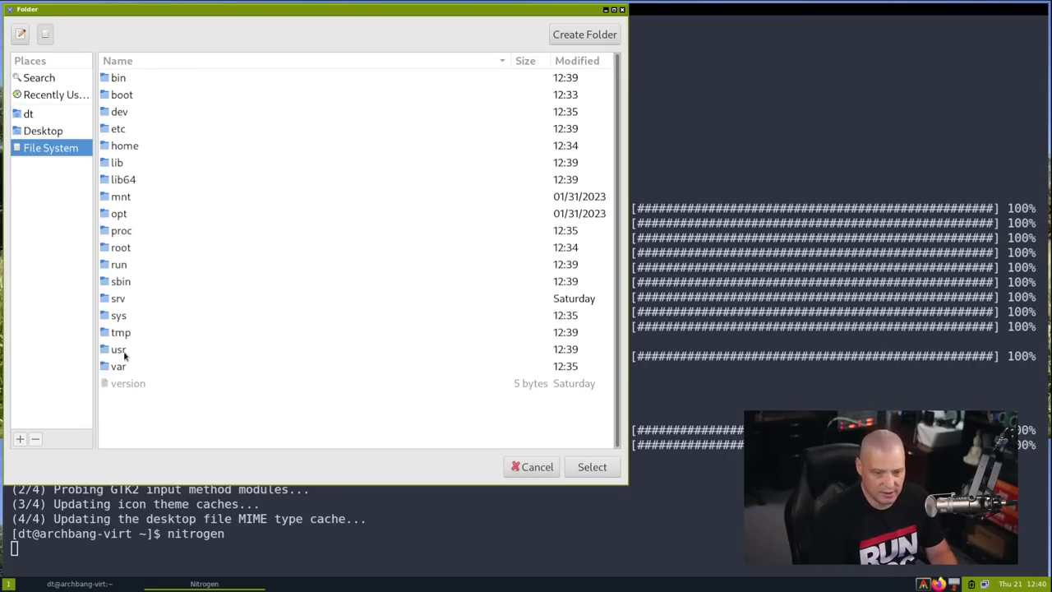
double_click(119, 352)
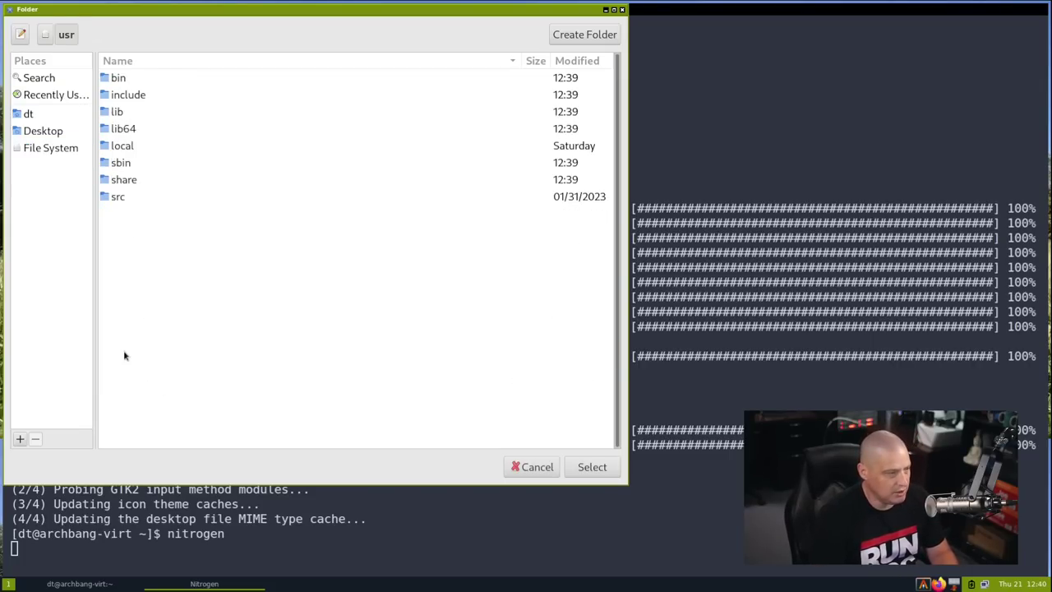
double_click(138, 181)
scroll(200, 157, down, 1)
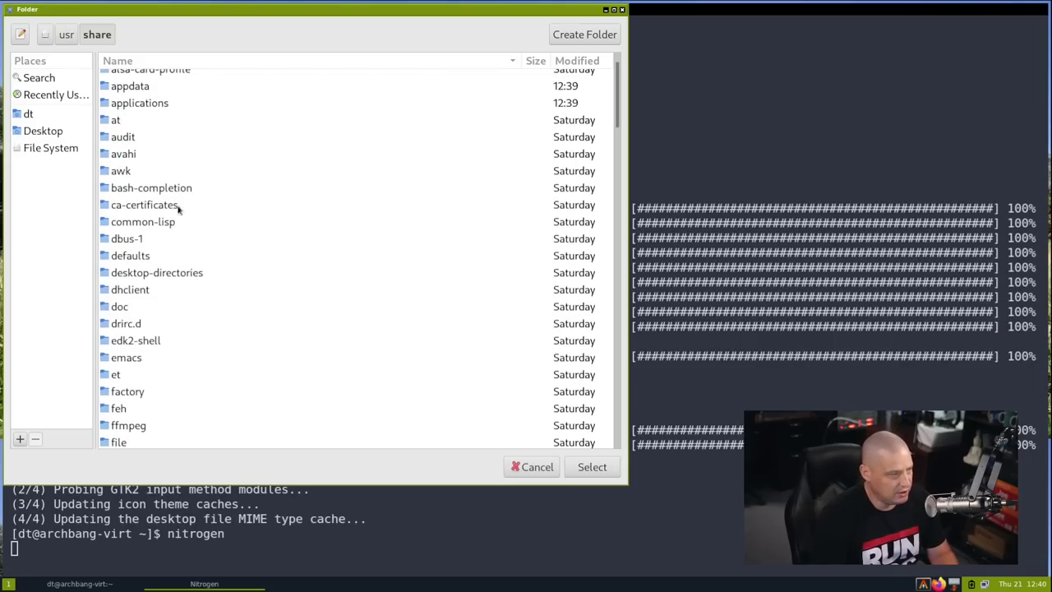
scroll(207, 204, down, 10)
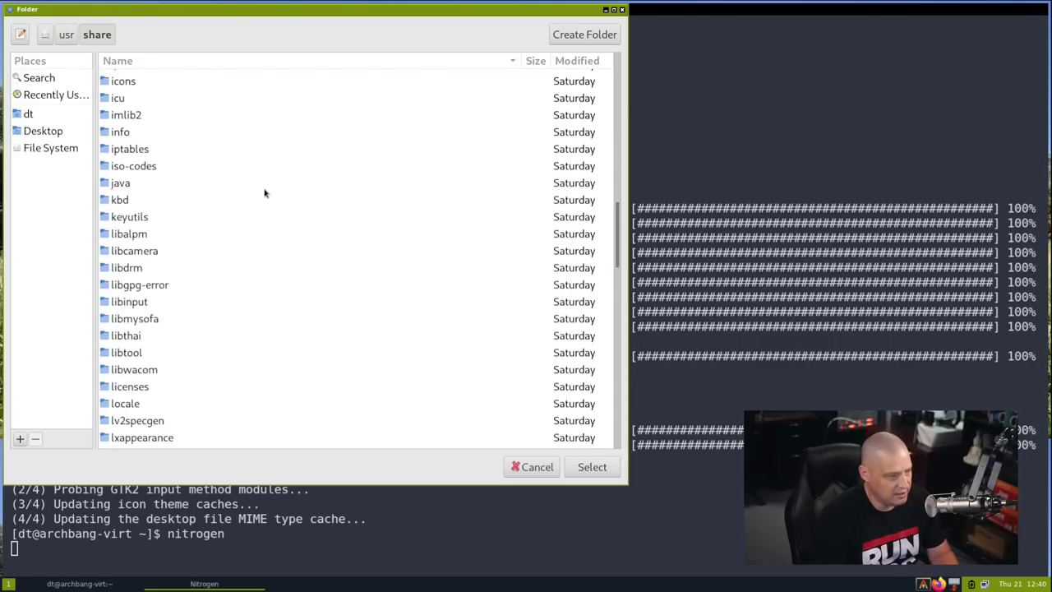
scroll(264, 193, down, 15)
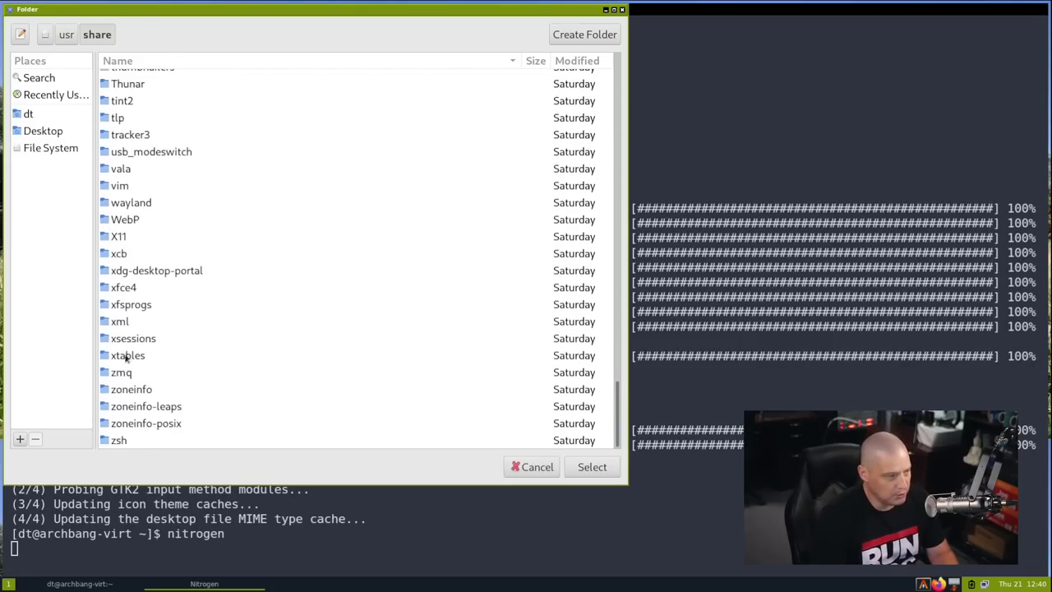
scroll(228, 255, up, 15)
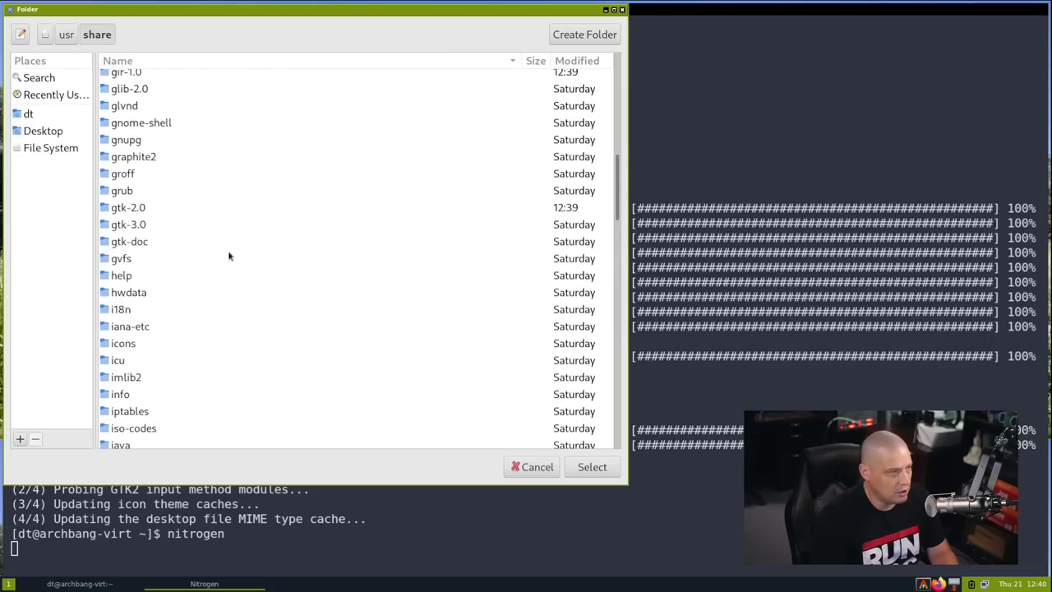
scroll(229, 255, up, 8)
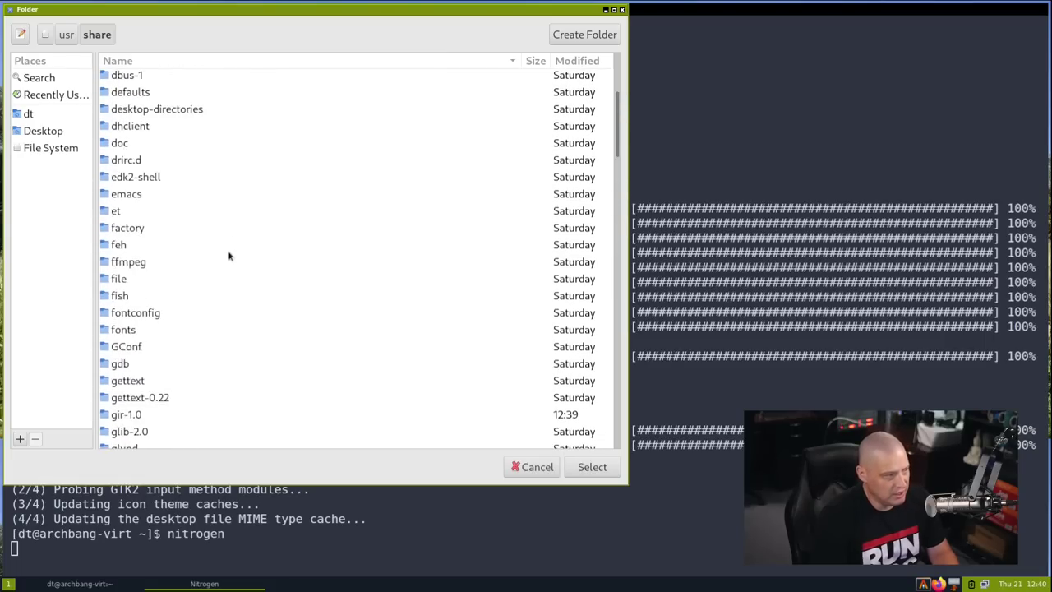
click(621, 10)
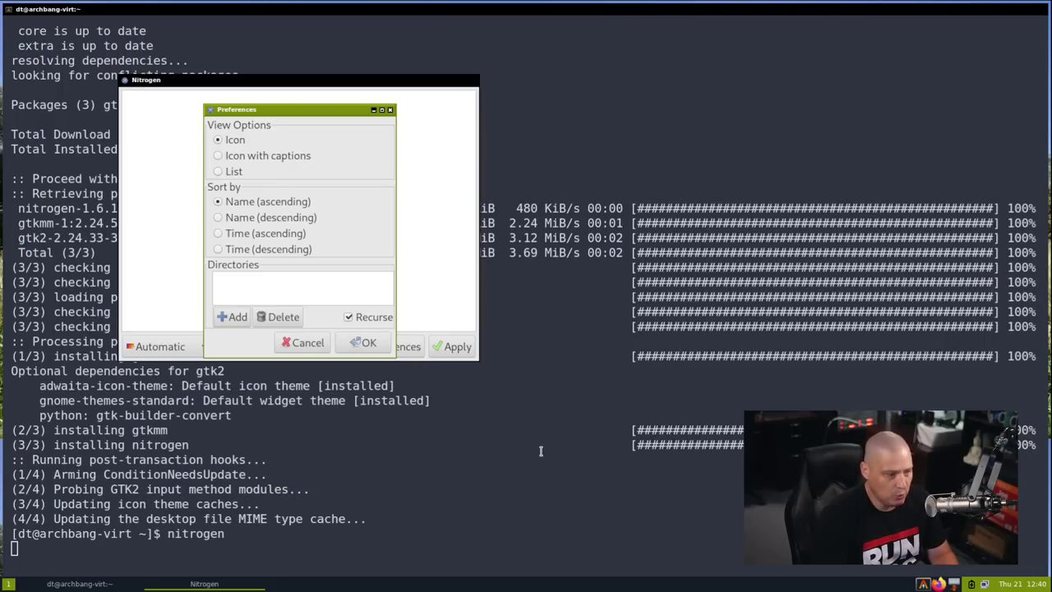
Step: Close nitrogen's preferences and its main window to return to the terminal
click(367, 344)
click(474, 80)
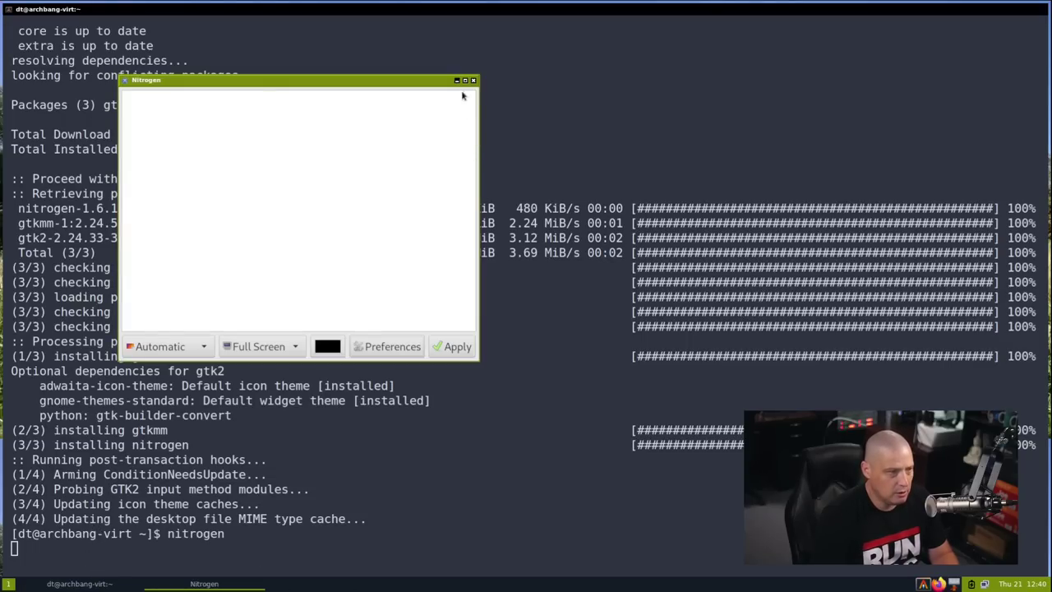
click(473, 81)
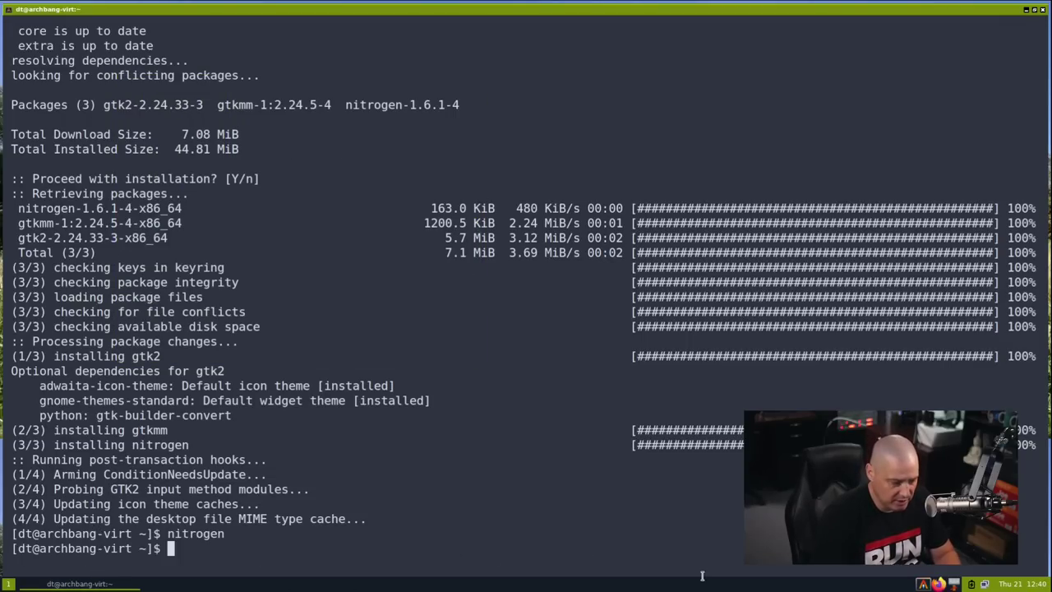
Step: Try to install a wallpaper package with sudo pacman -S gnome-background
key(Up)
key(Up)
key(BackSpace)
key(BackSpace)
key(BackSpace)
key(BackSpace)
key(BackSpace)
key(BackSpace)
key(BackSpace)
key(BackSpace)
key(BackSpace)
key(BackSpace)
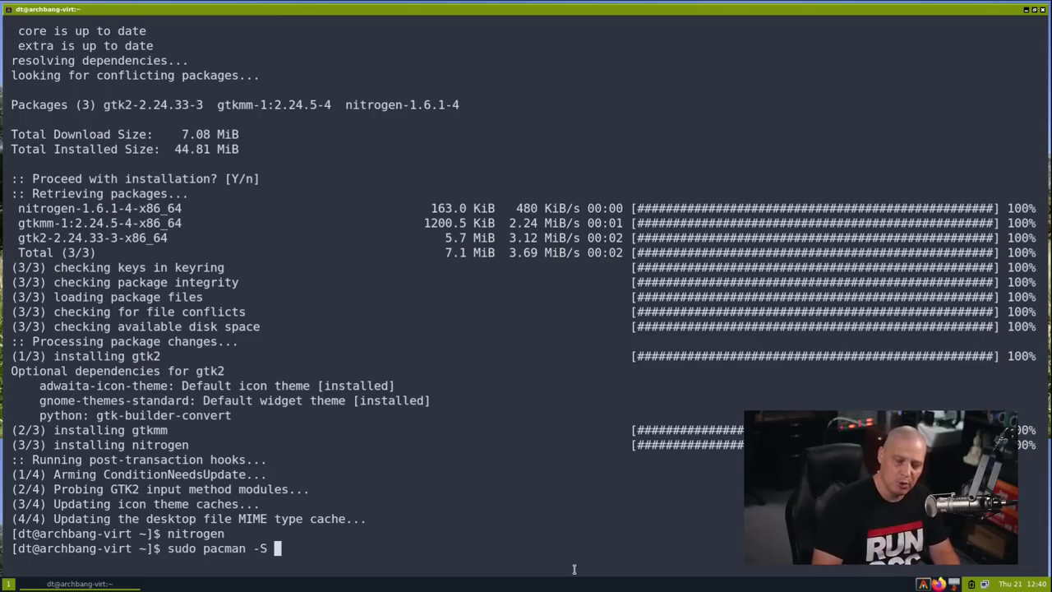
text(gnome-background)
key(Return)
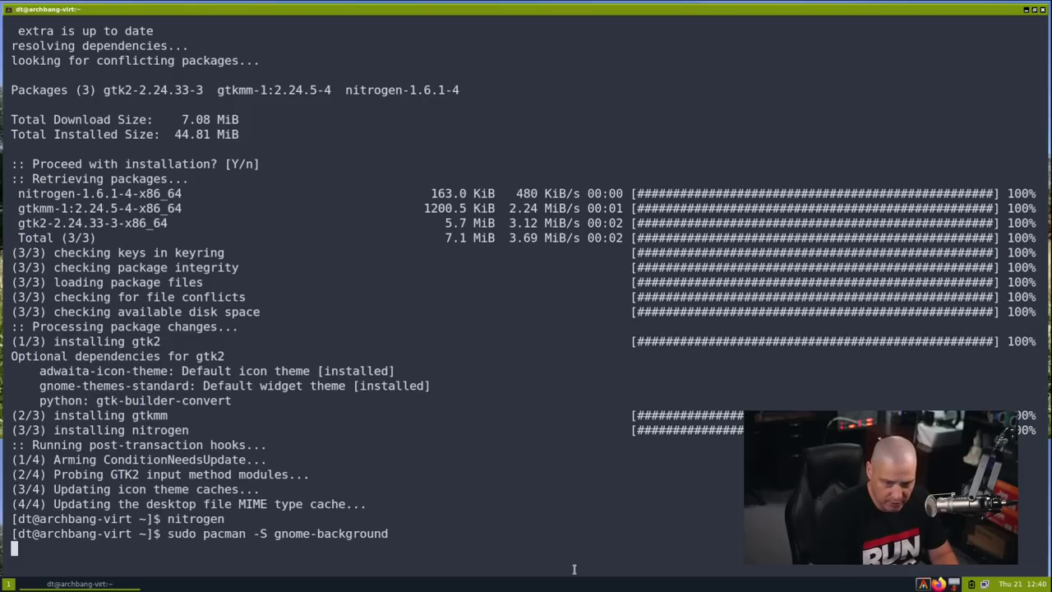
Step: Install the wallpaper package with sudo pacman -S gnome-backgrounds, accepting the installation
key(Up)
text(s)
key(Return)
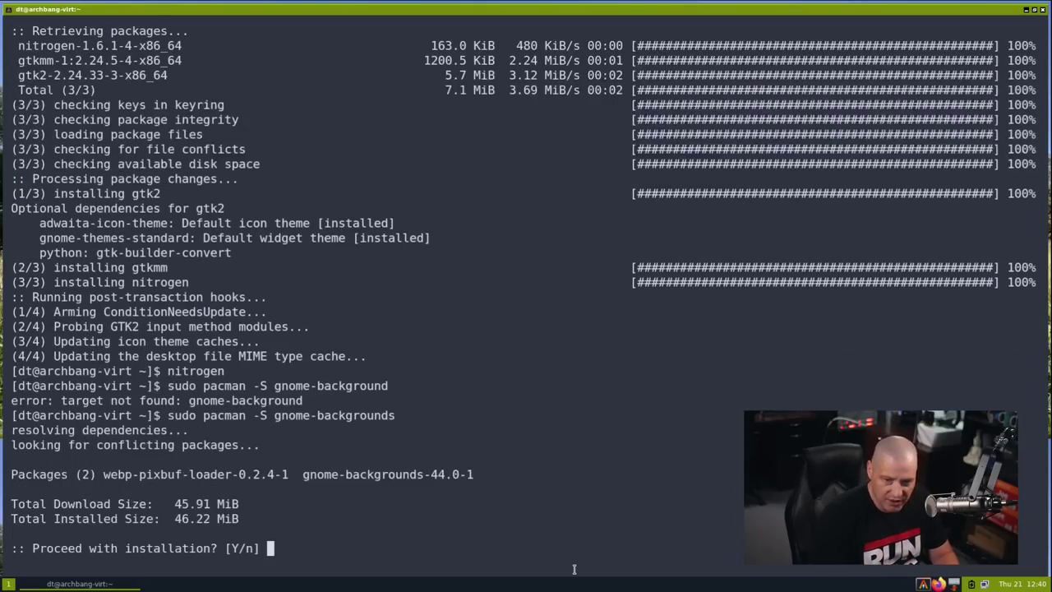
key(Return)
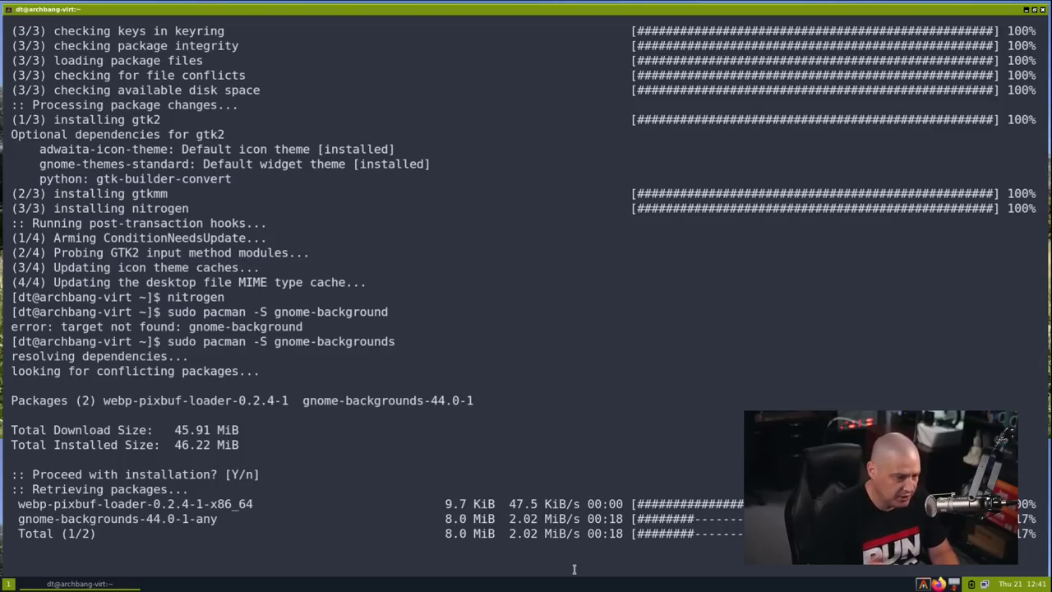
Step: Launch nitrogen from the terminal once the gnome-backgrounds installation finishes
text(nitroge)
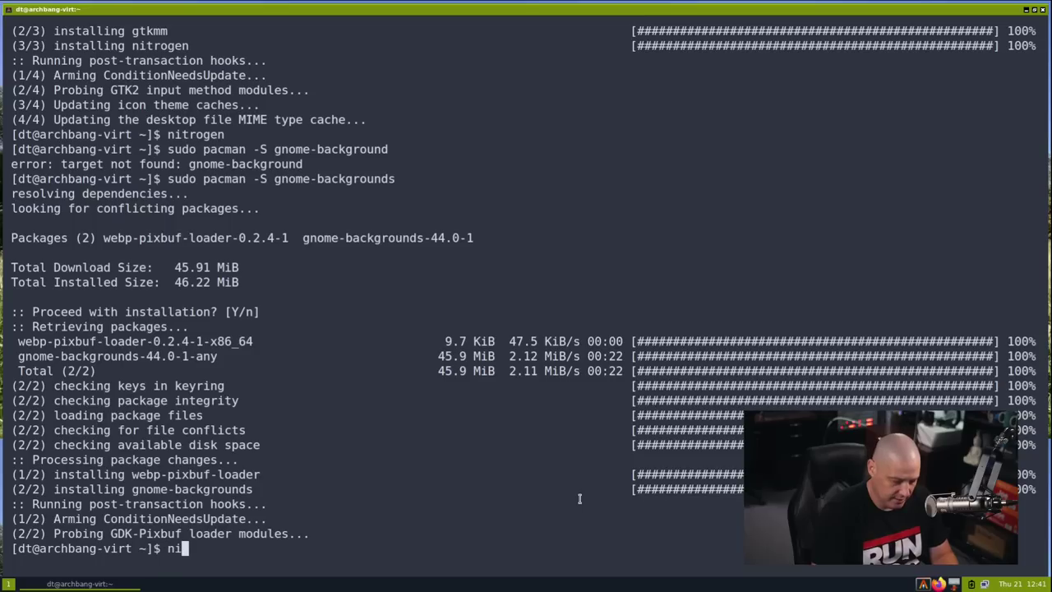
text(n)
key(Return)
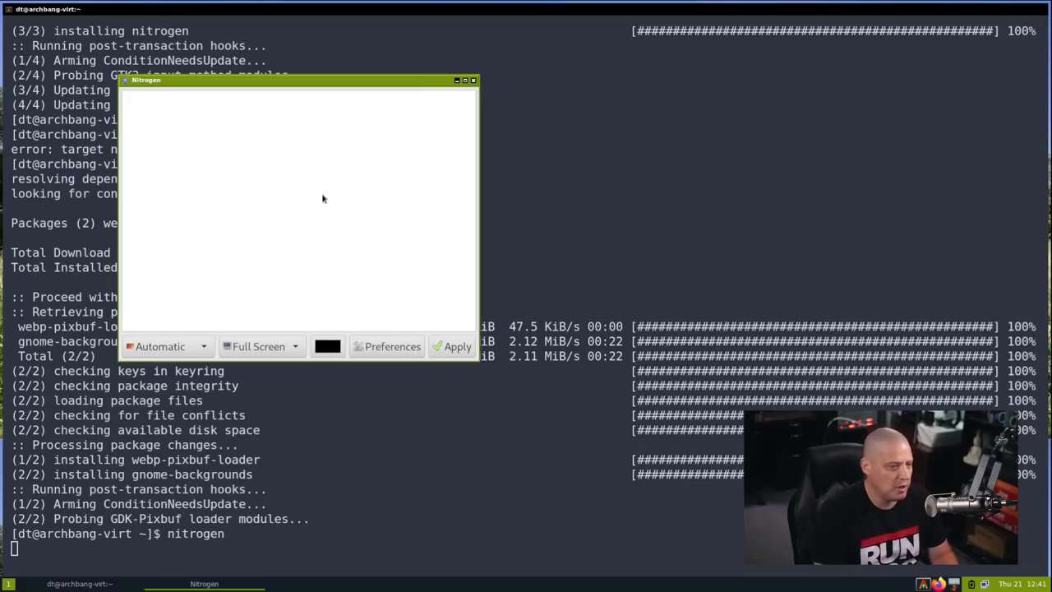
Step: Add /usr/share/backgrounds/gnome to nitrogen's wallpaper directories and accept the preferences
click(394, 346)
click(237, 318)
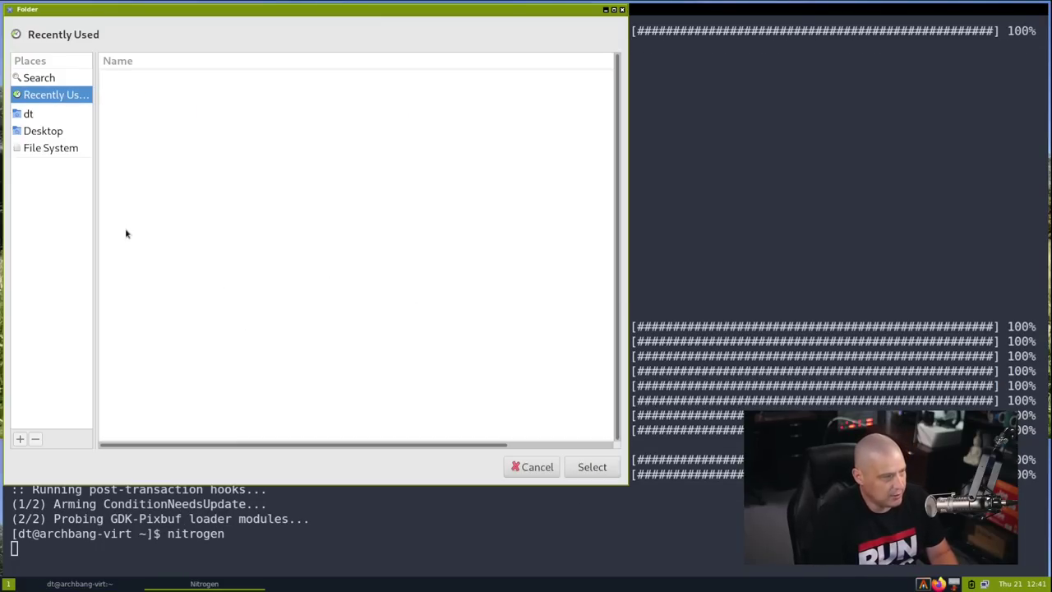
click(62, 148)
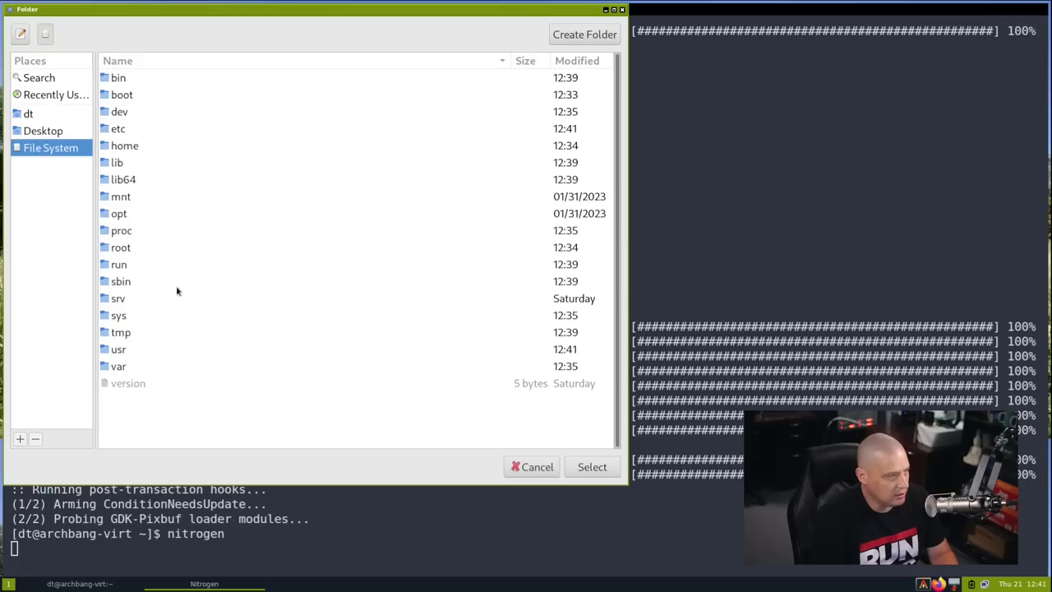
click(128, 355)
double_click(128, 358)
double_click(131, 183)
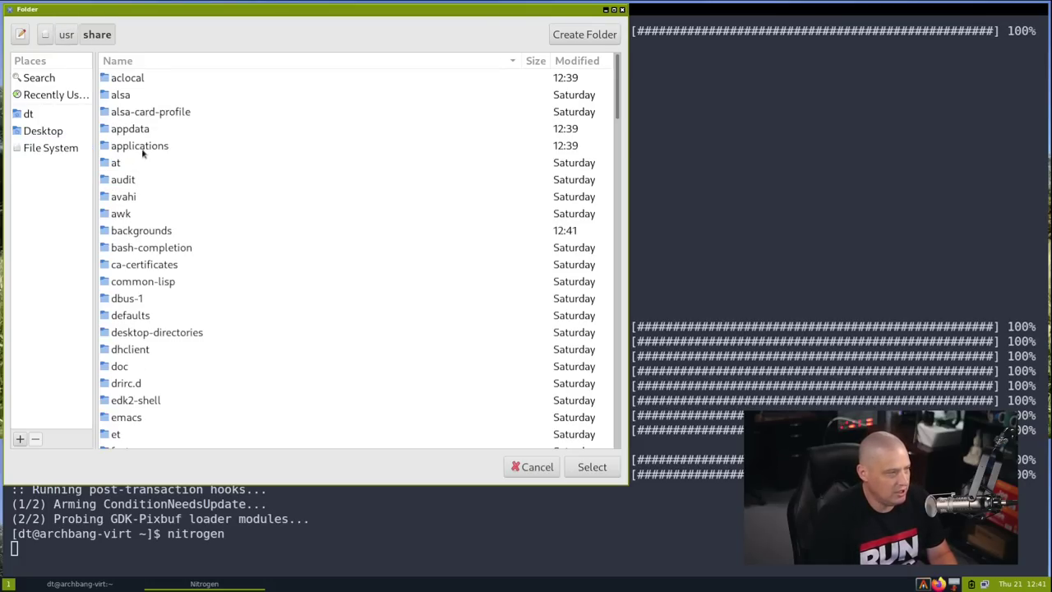
double_click(149, 236)
double_click(138, 80)
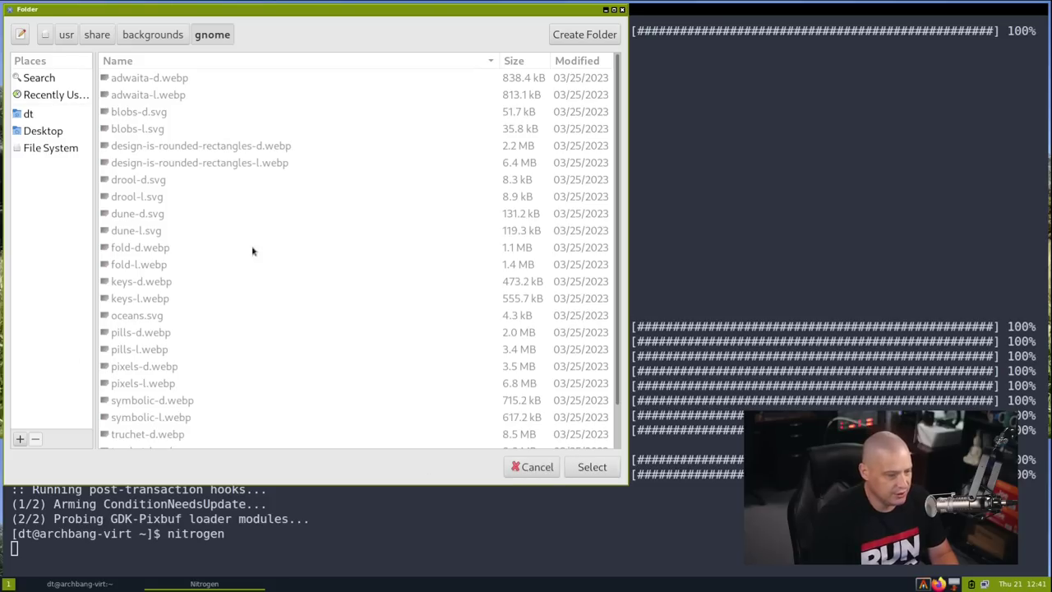
click(583, 468)
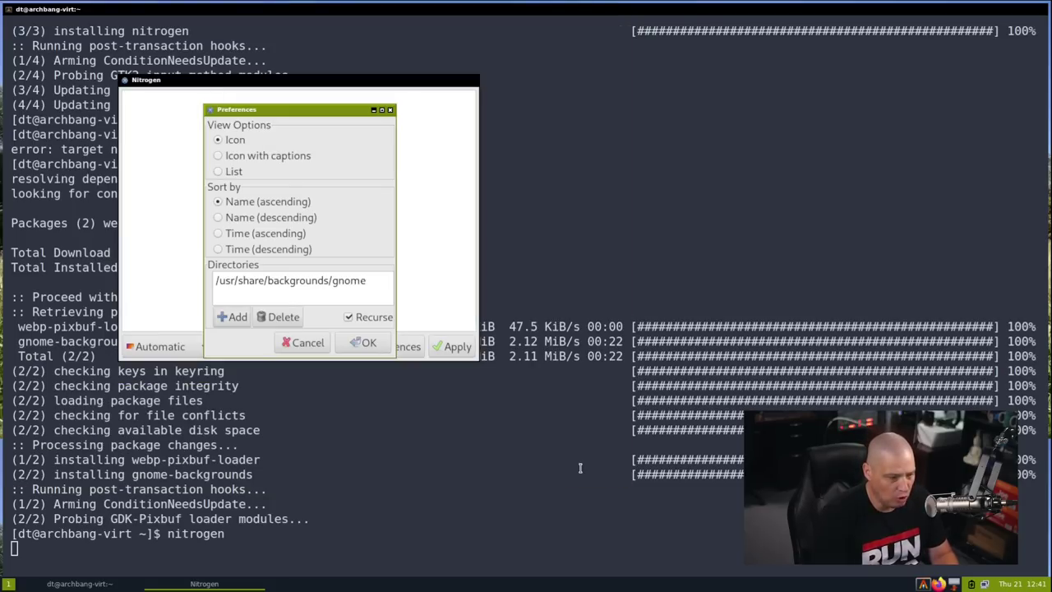
click(364, 342)
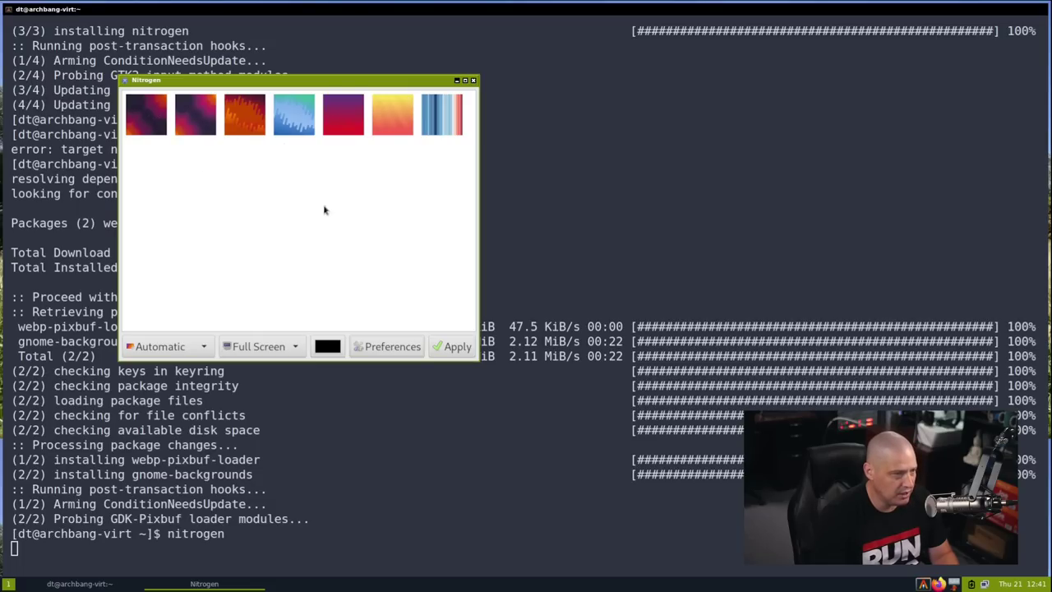
Step: Apply the blue-green drip wallpaper, first for the full screen and again for Screen 1, and close nitrogen and the terminal
click(300, 122)
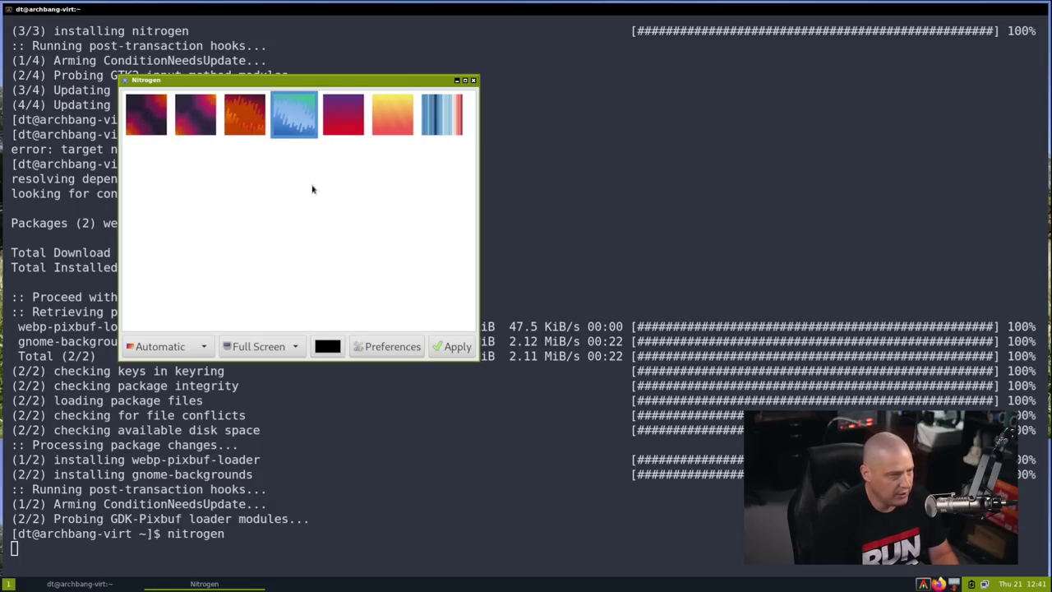
click(450, 349)
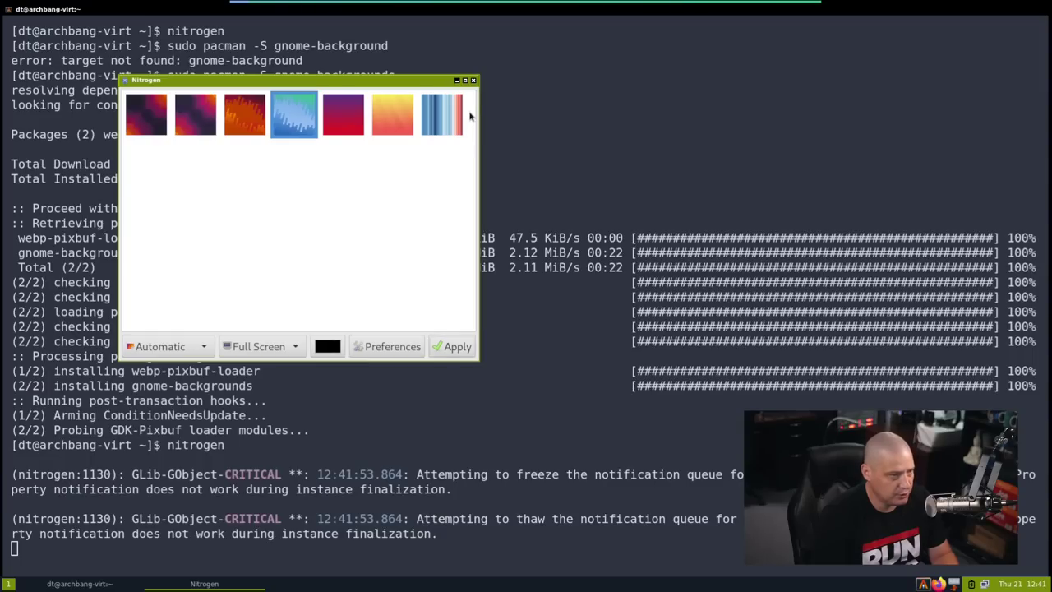
click(268, 345)
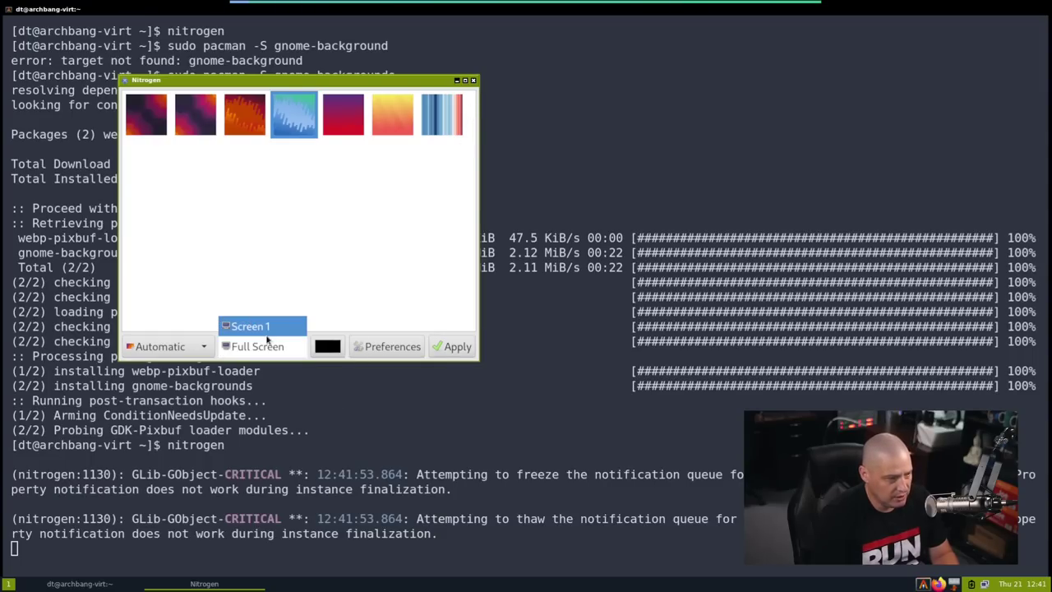
click(261, 326)
click(454, 346)
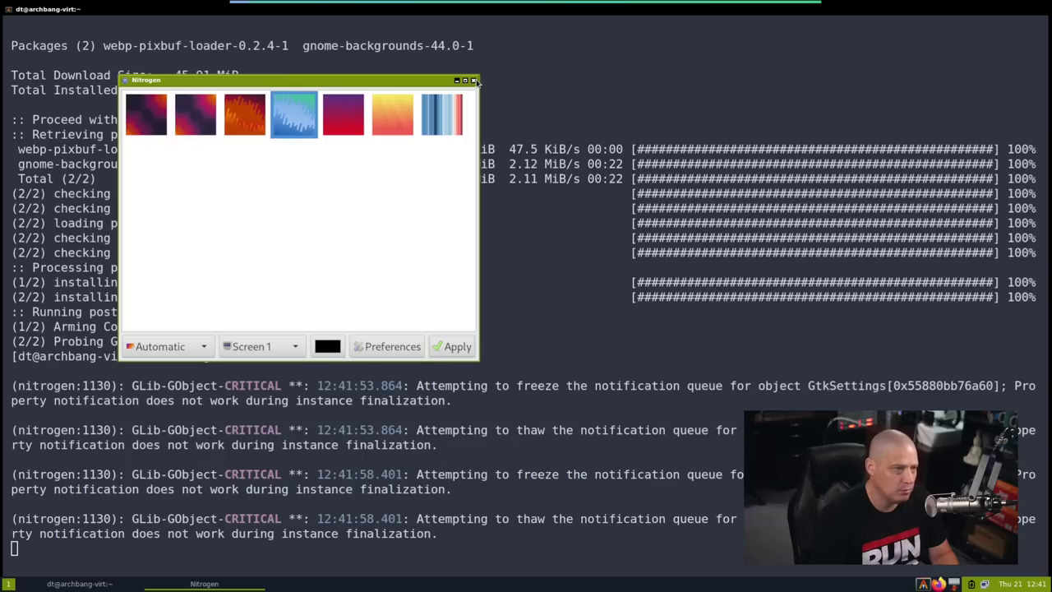
click(472, 81)
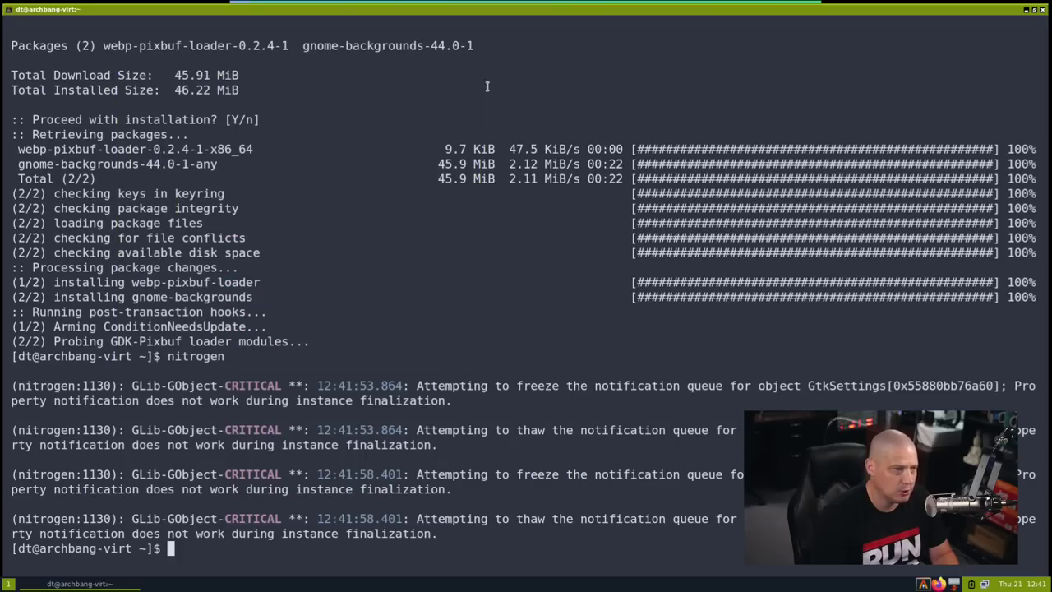
click(1043, 10)
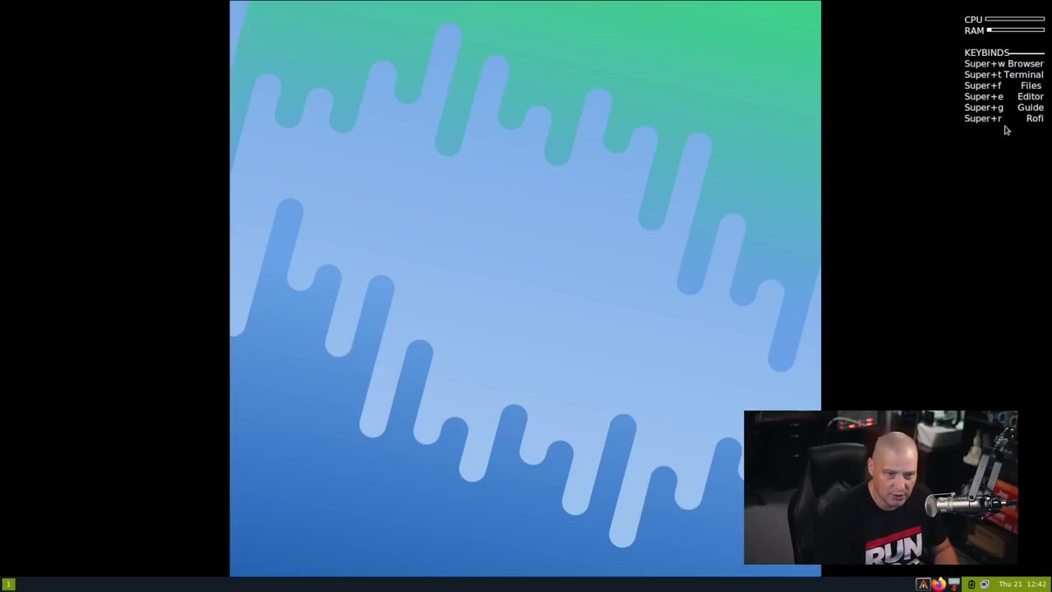
Step: Reopen nitrogen through Rofi, apply the selected wallpaper in Zoomed Fill mode, and close nitrogen
key(super+r)
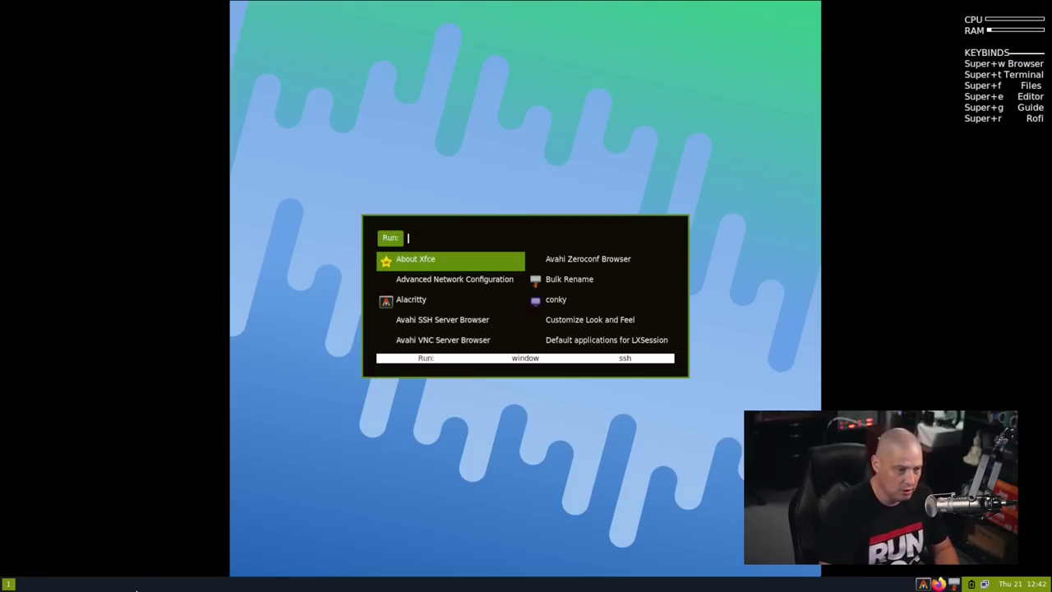
text(nitr)
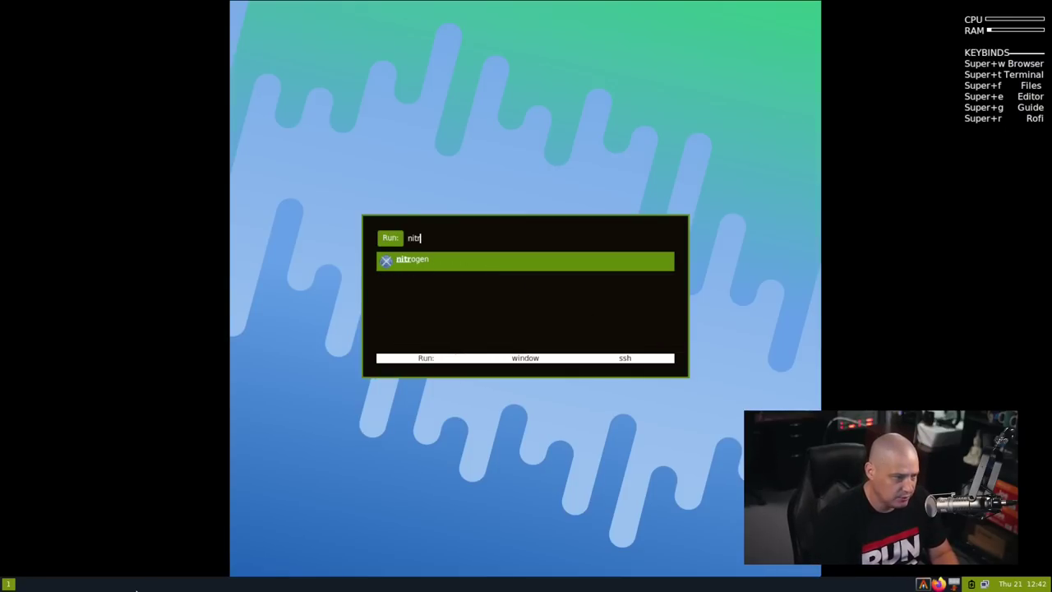
key(Return)
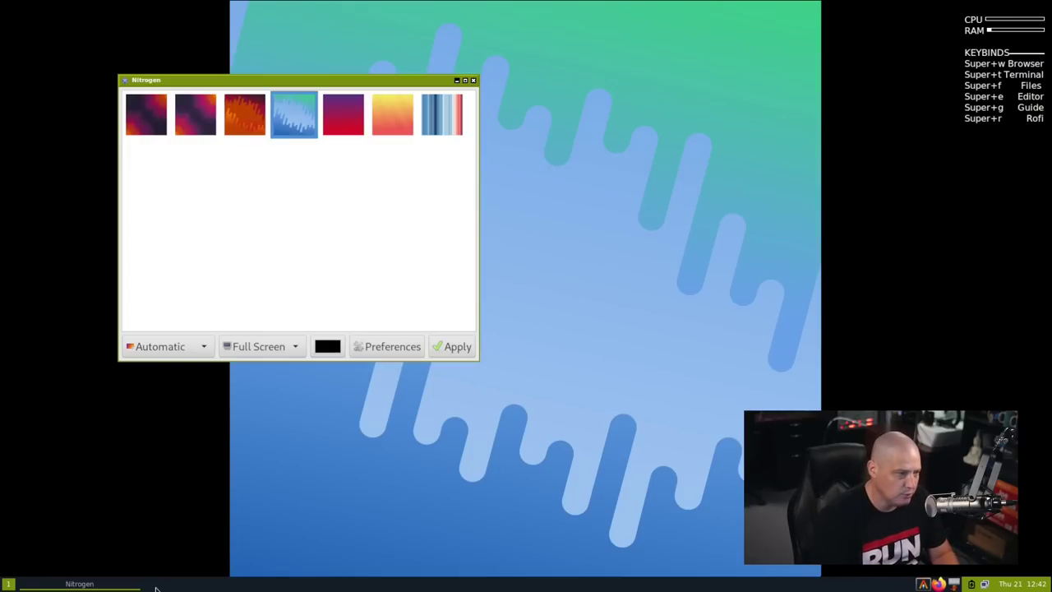
click(179, 350)
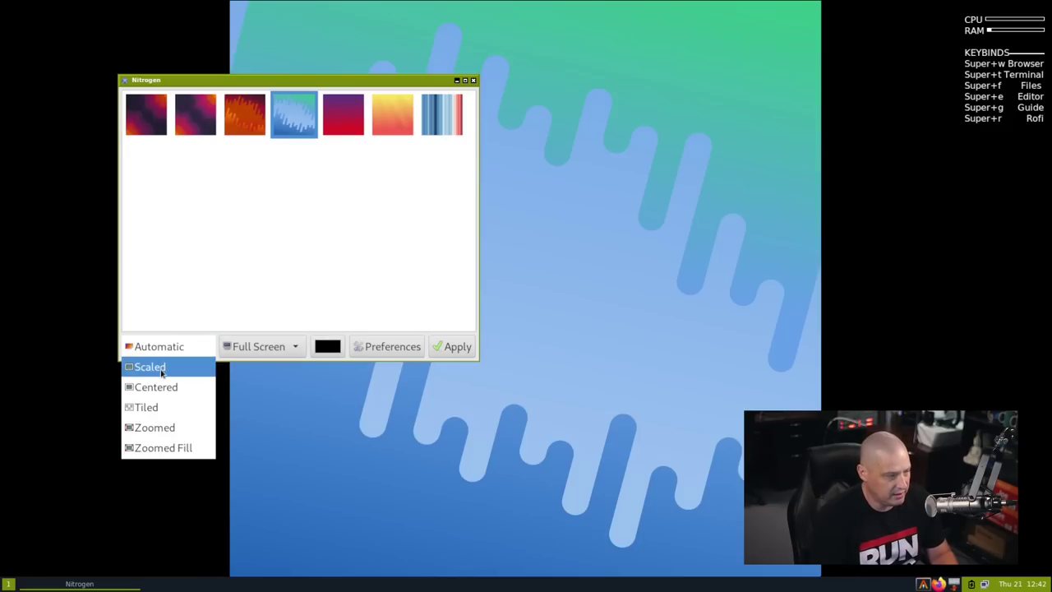
click(165, 446)
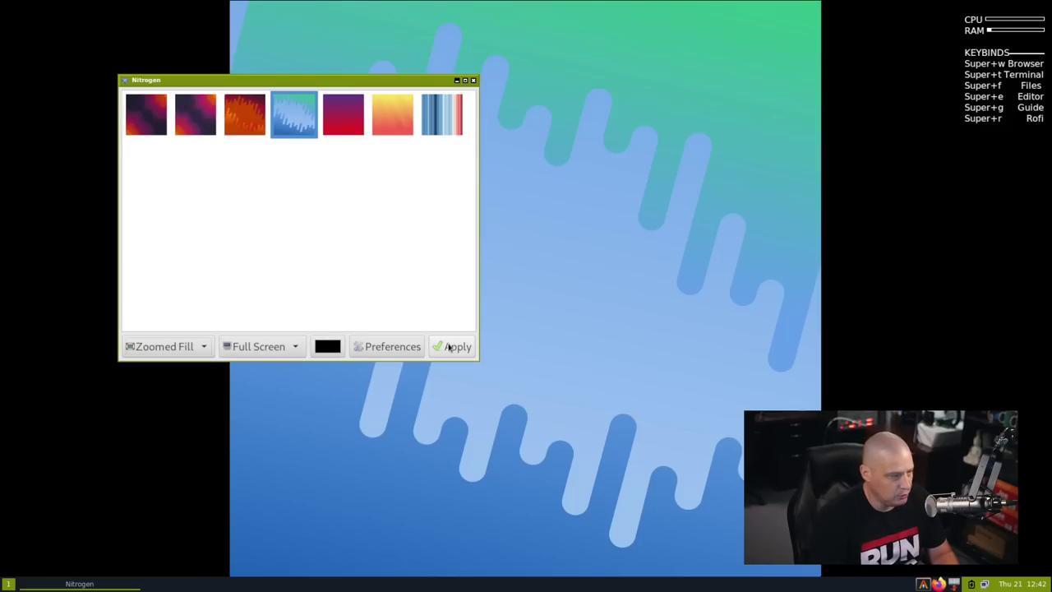
click(442, 353)
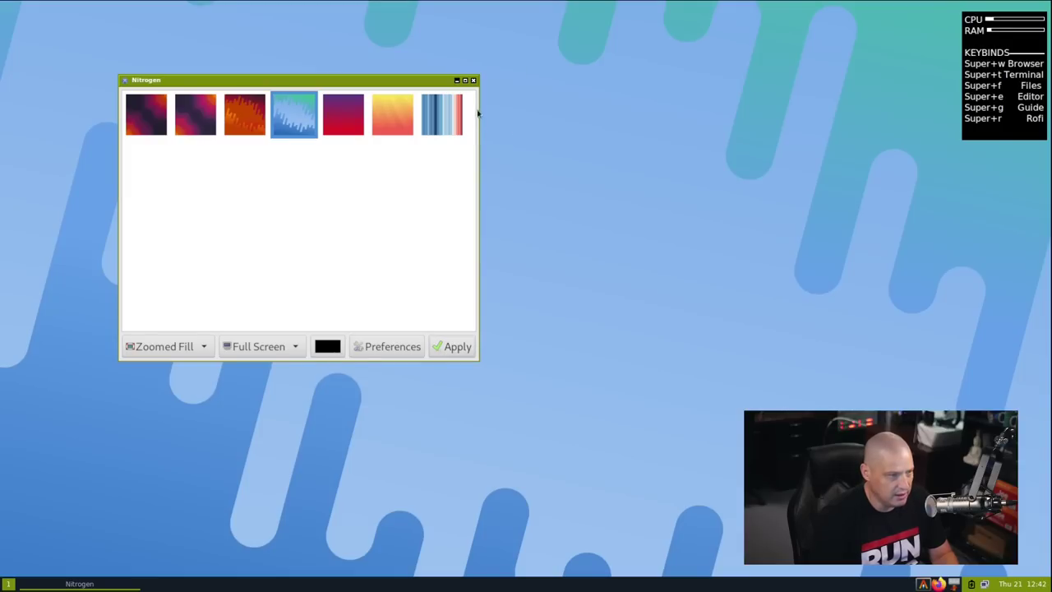
click(472, 82)
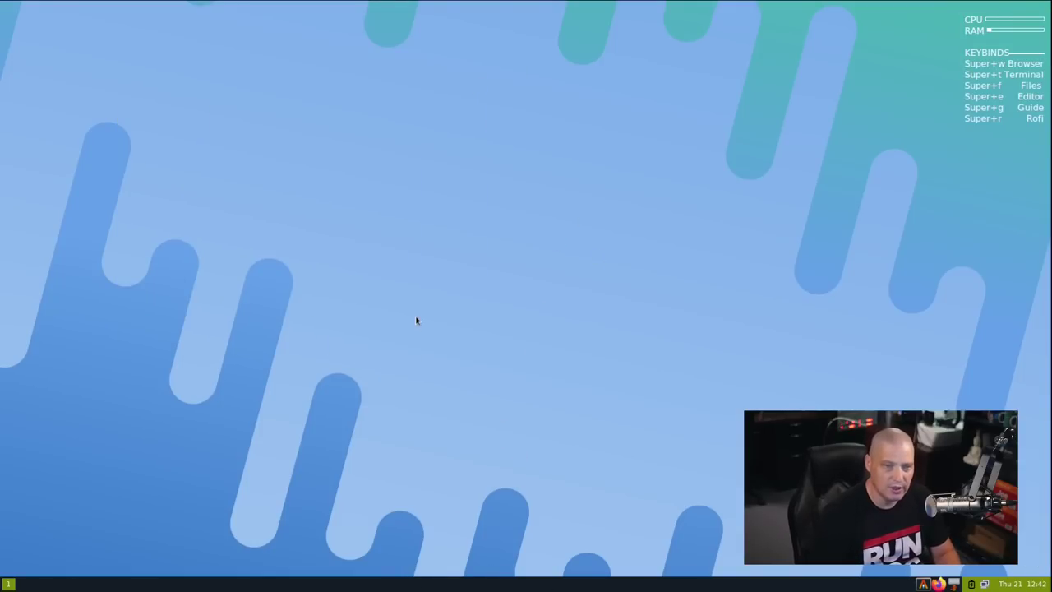
Step: Look through the desktop's root menu, and briefly open and close a terminal window
right_click(313, 134)
mouse_move(330, 178)
mouse_move(403, 180)
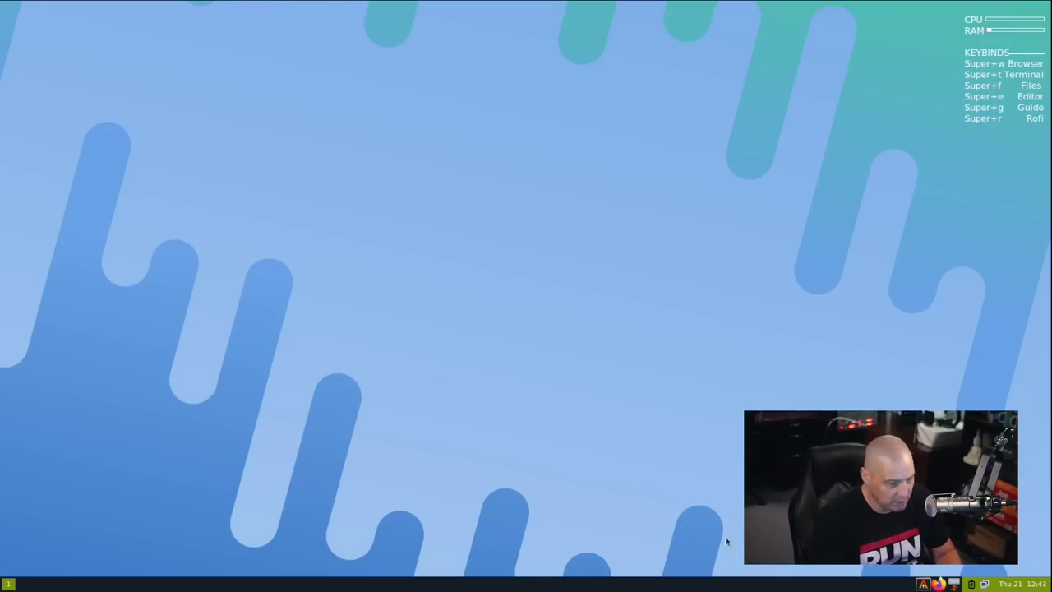
key(super+t)
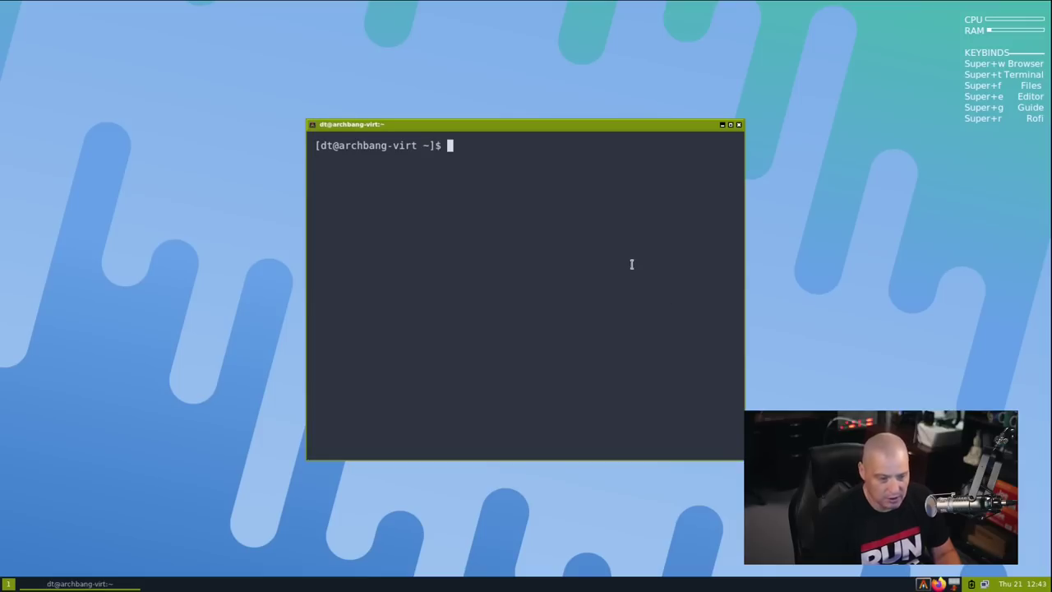
click(737, 125)
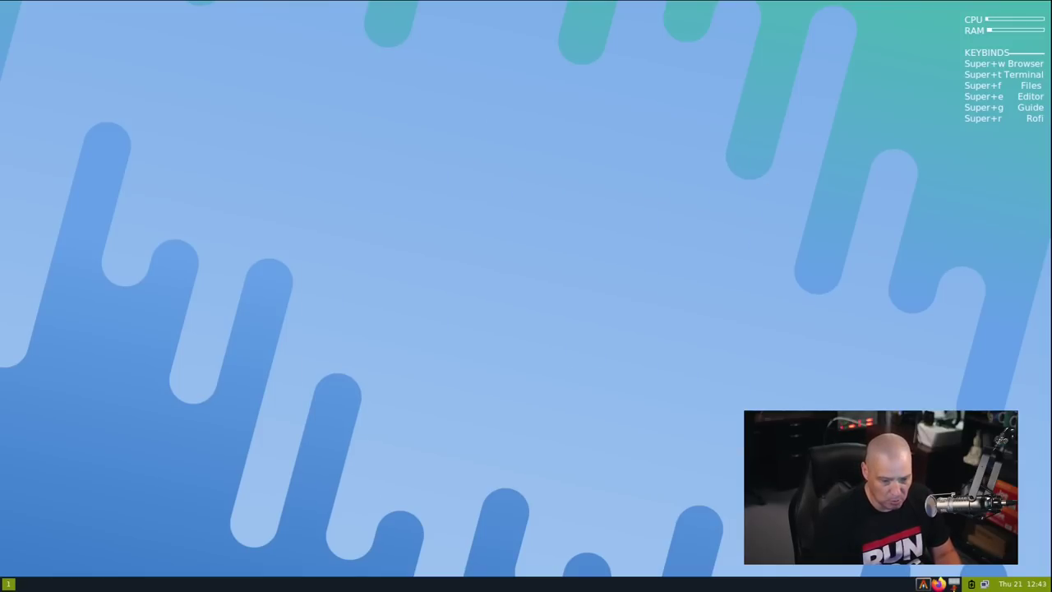
Step: Open Firefox, check its version in the About Firefox dialog, and close the browser
click(941, 583)
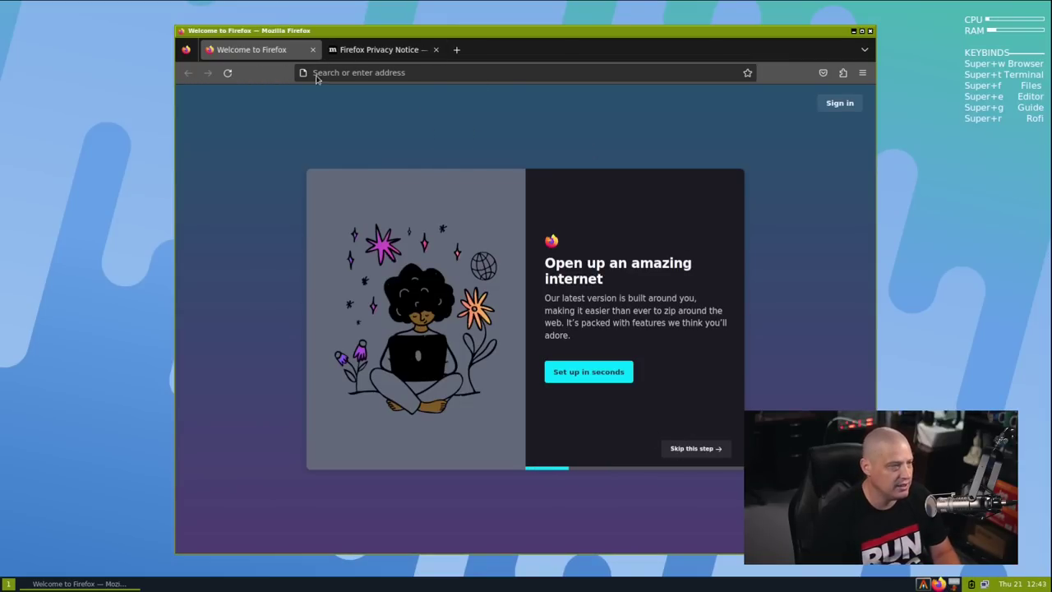
click(863, 73)
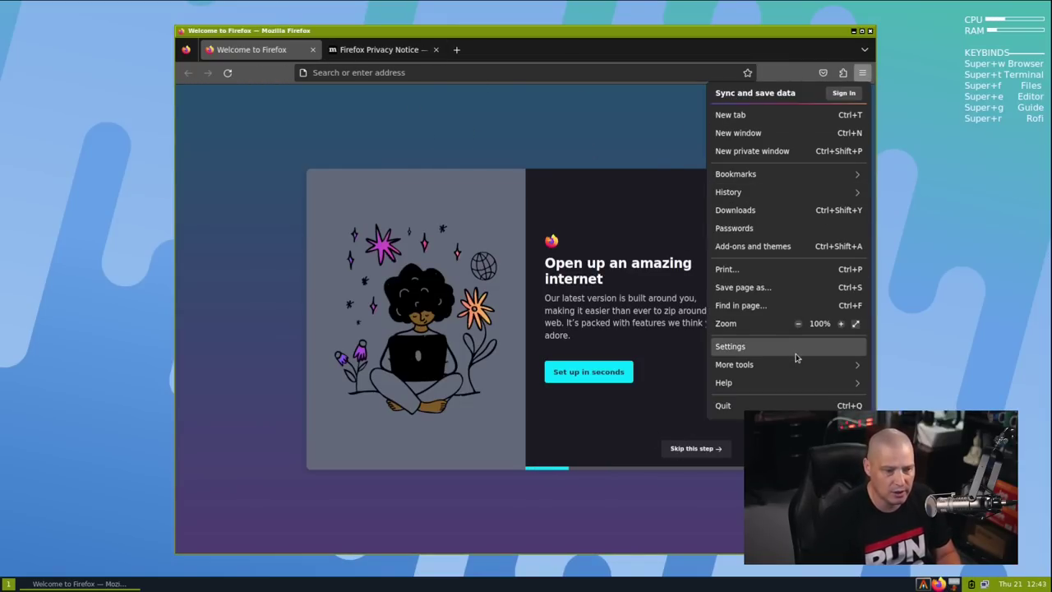
click(785, 383)
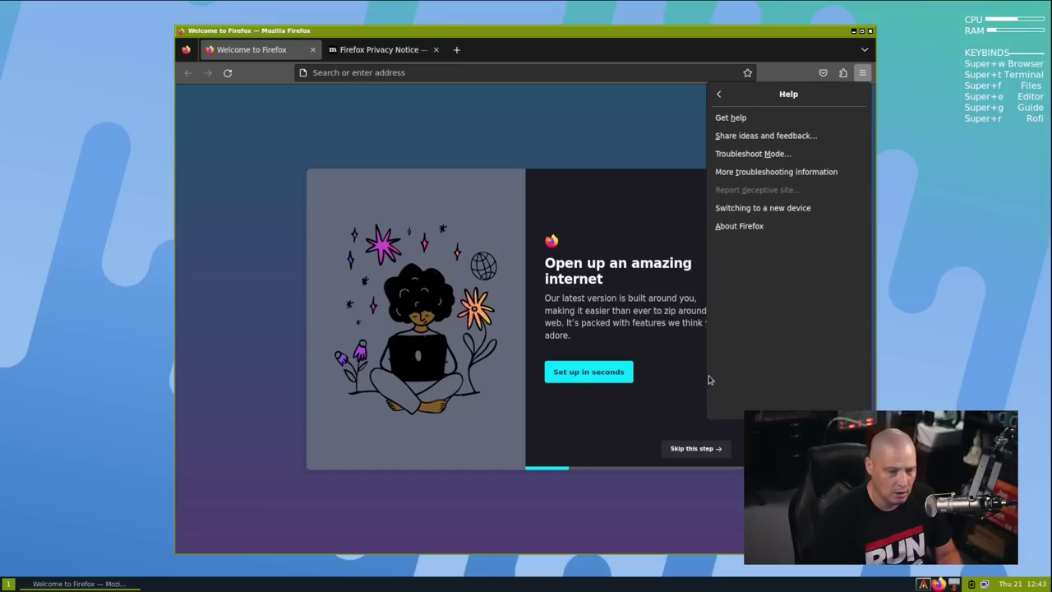
click(794, 230)
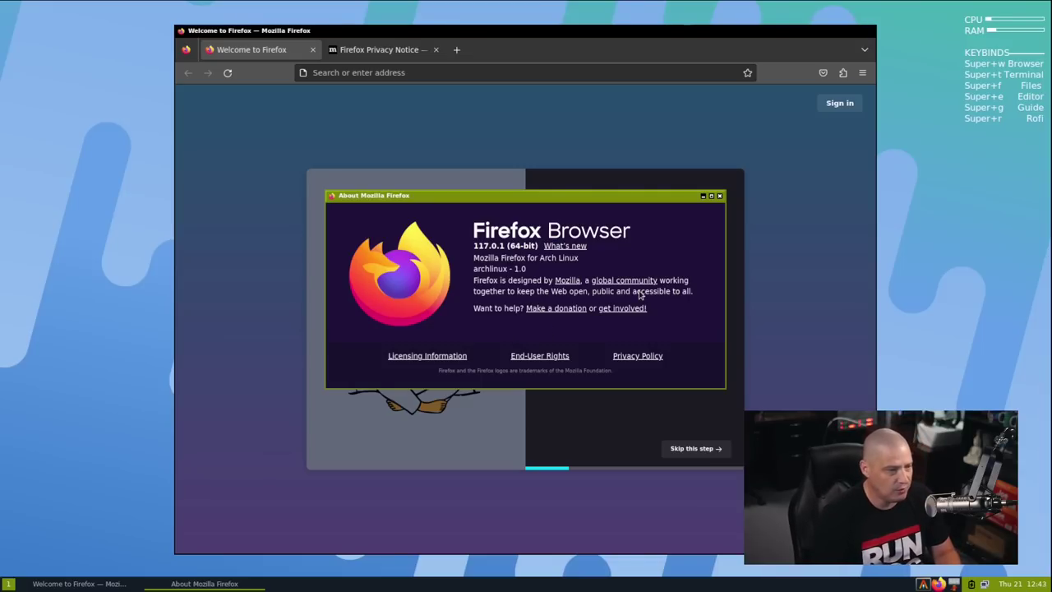
click(720, 198)
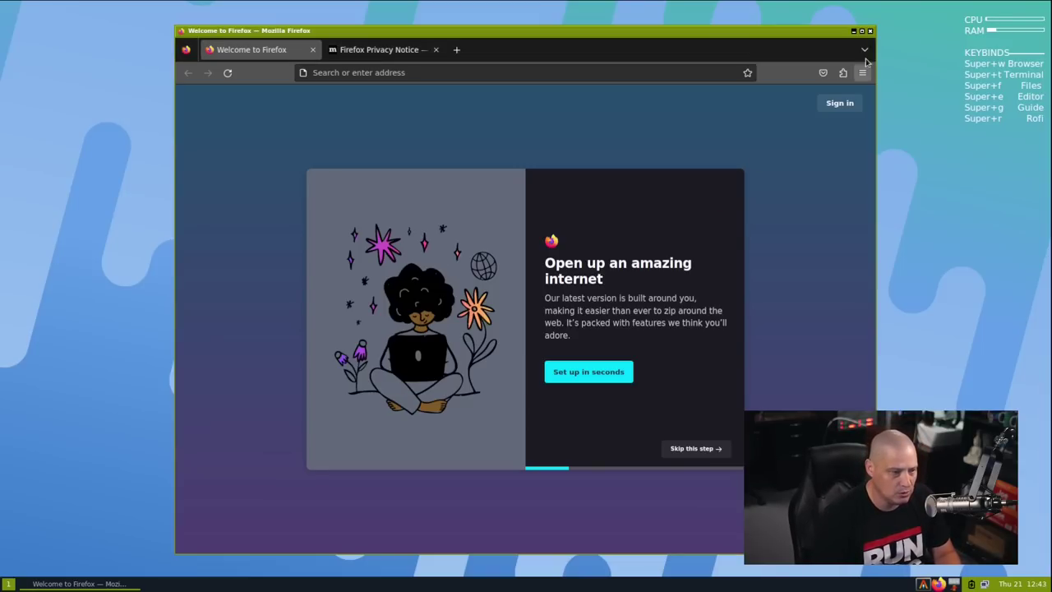
click(870, 33)
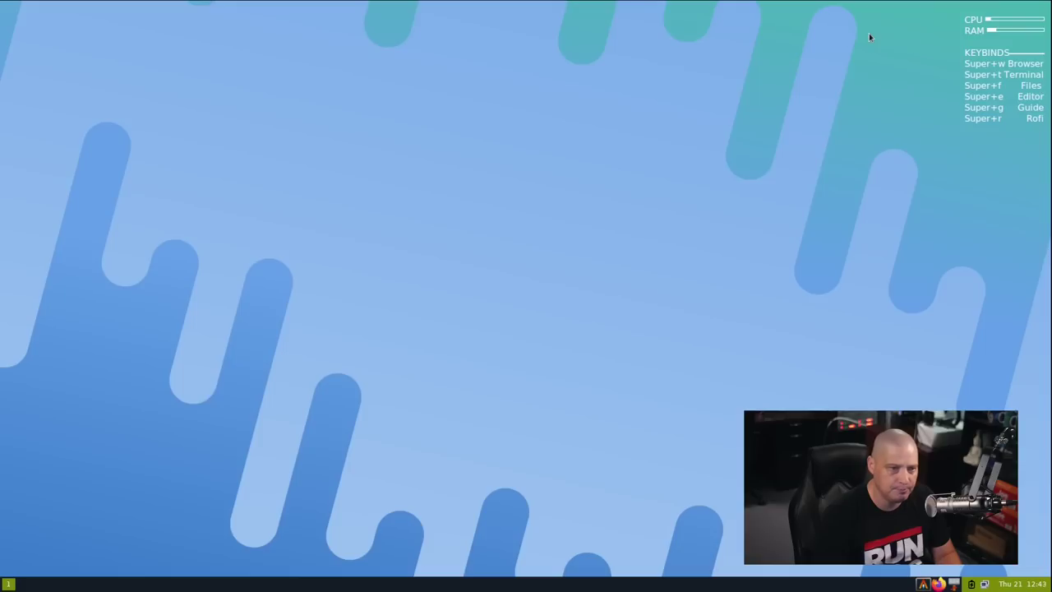
Step: Open the Thunar file manager, check its version in the About dialog, and close it
click(954, 585)
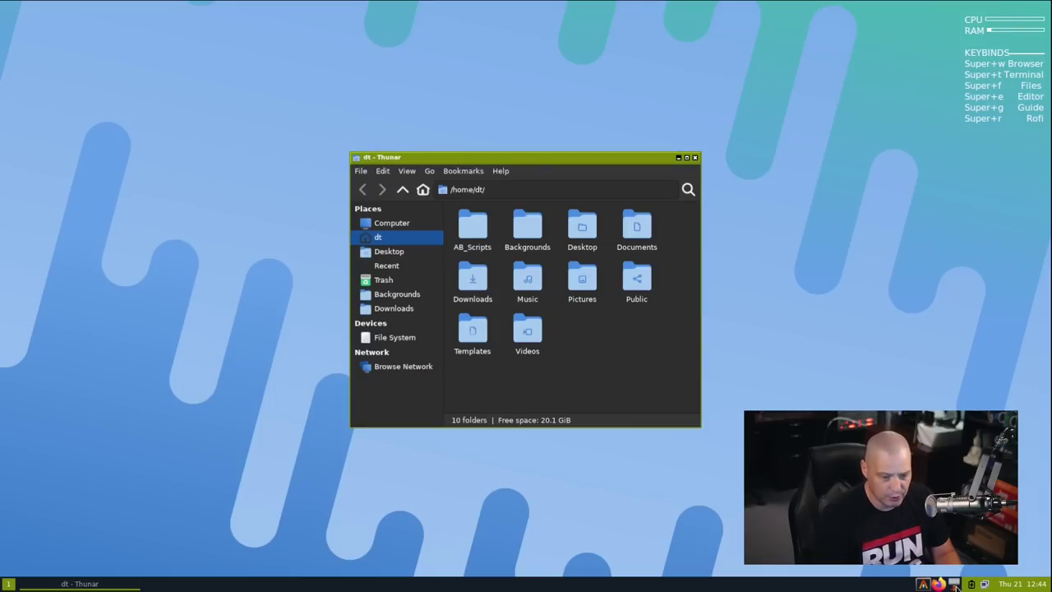
click(501, 171)
click(513, 198)
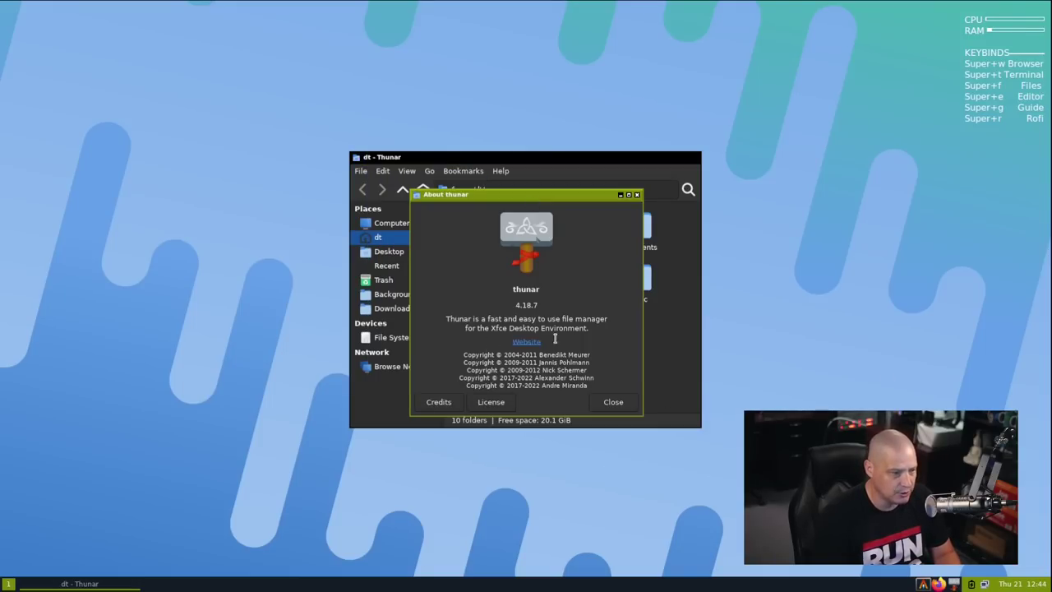
click(636, 195)
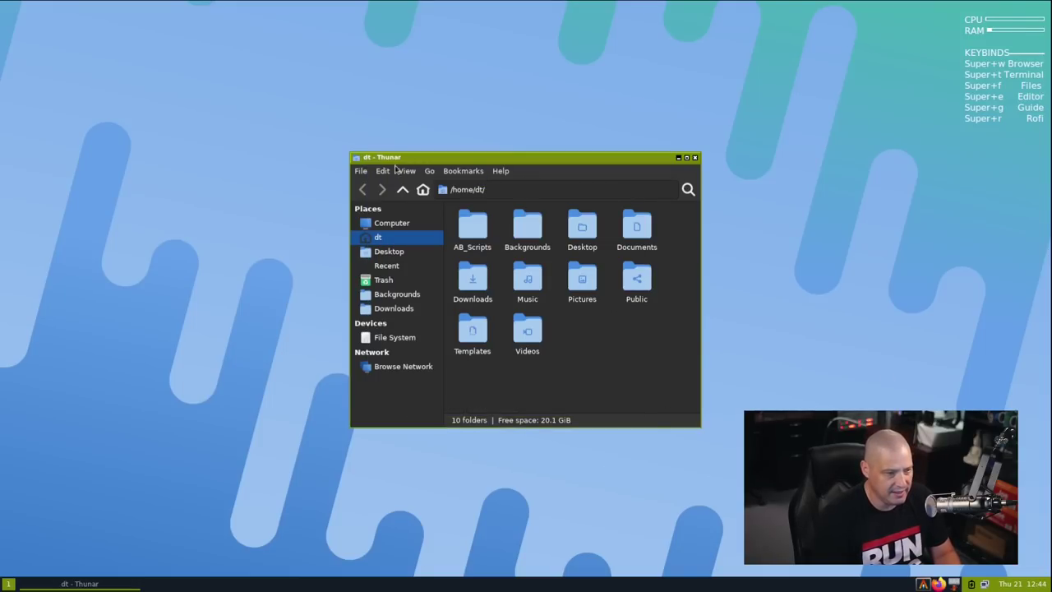
click(697, 160)
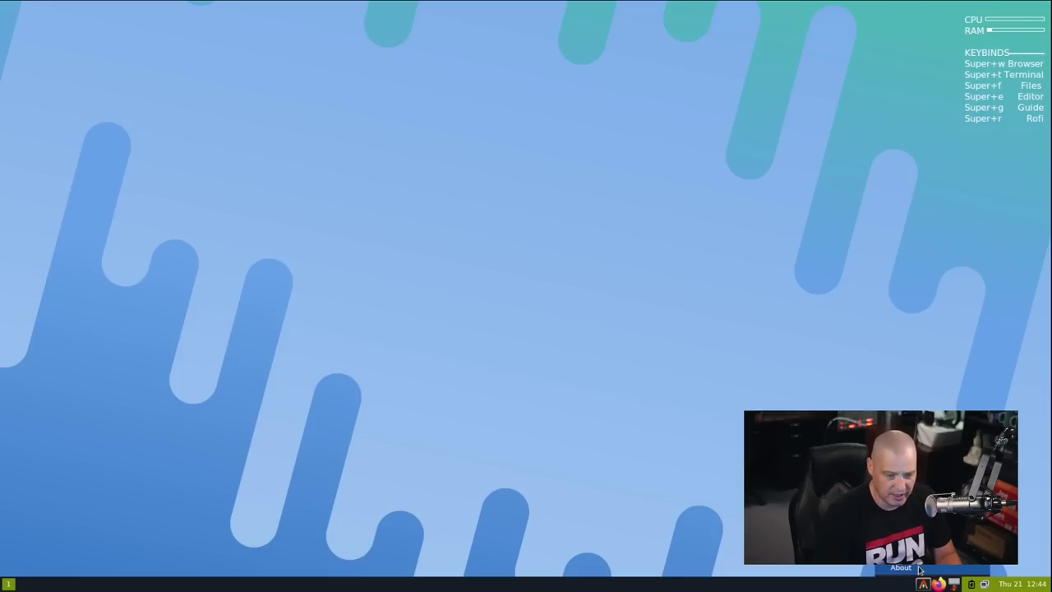
Step: Check the NetworkManager Applet's version in its About dialog and close the dialog
click(981, 569)
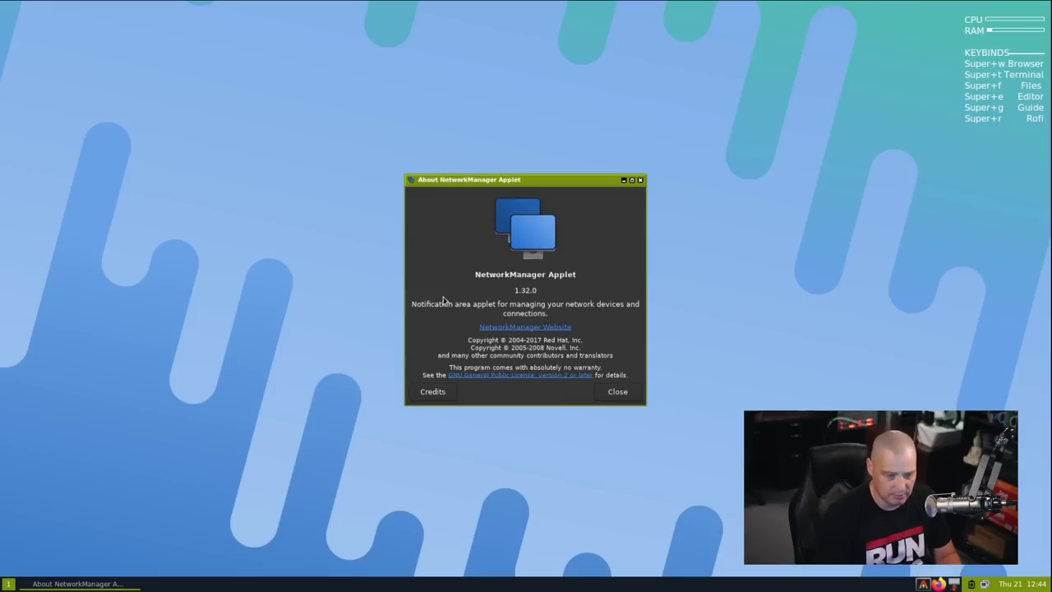
click(640, 180)
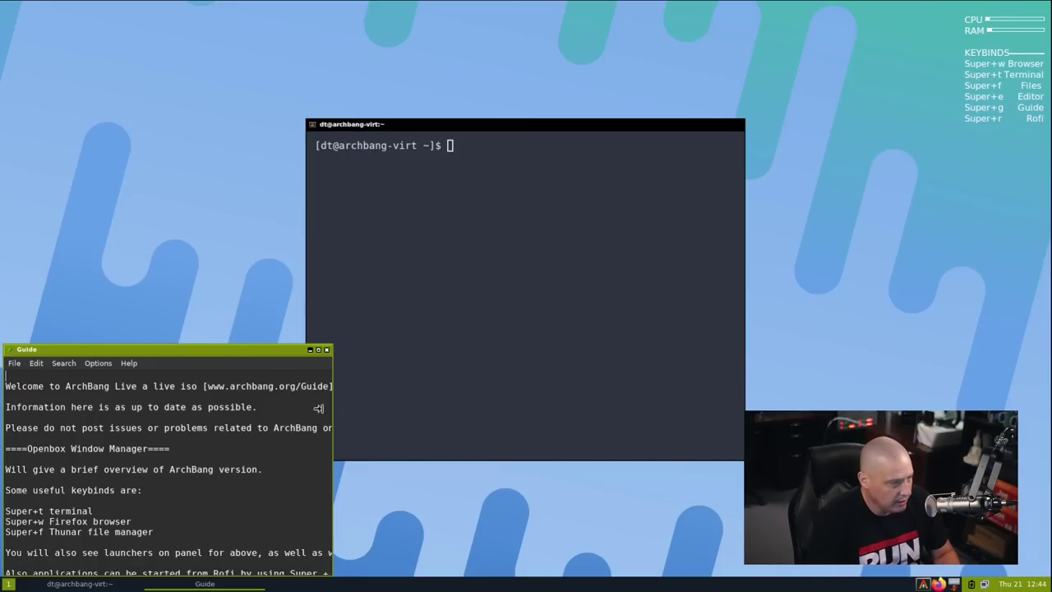
Step: Maximize the Guide window and read the ArchBang guide from the Openbox section through to the tips at the end
drag(276, 353, 748, 78)
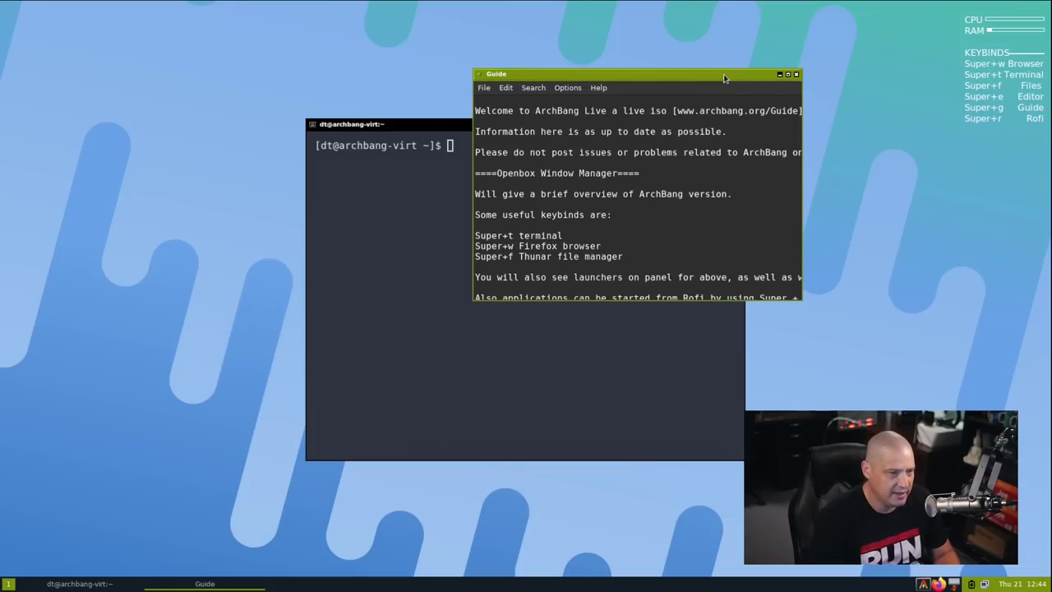
double_click(723, 78)
scroll(274, 207, down, 5)
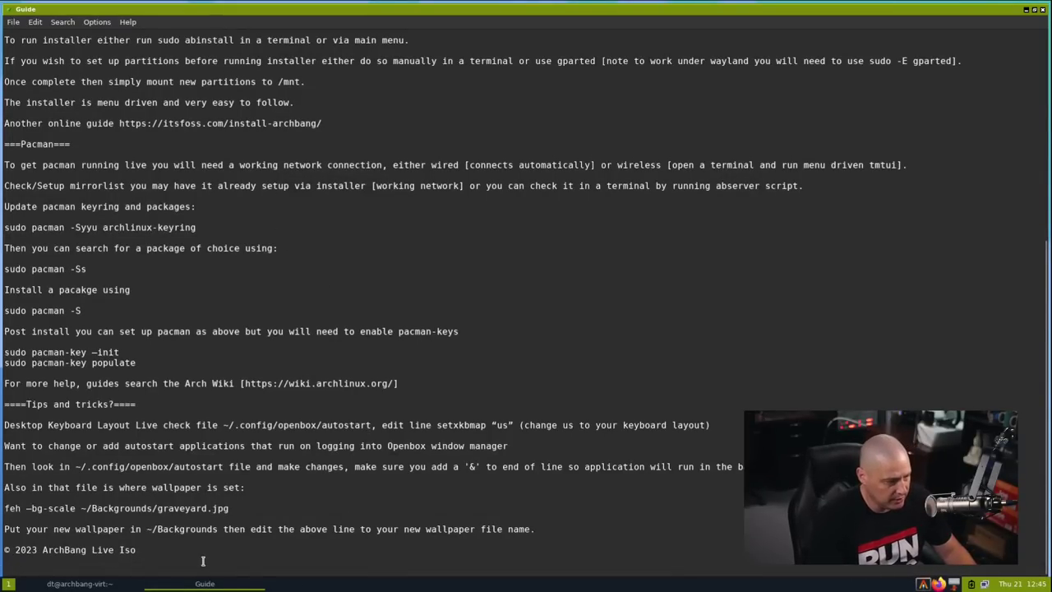
drag(197, 558, 12, 47)
scroll(313, 259, up, 10)
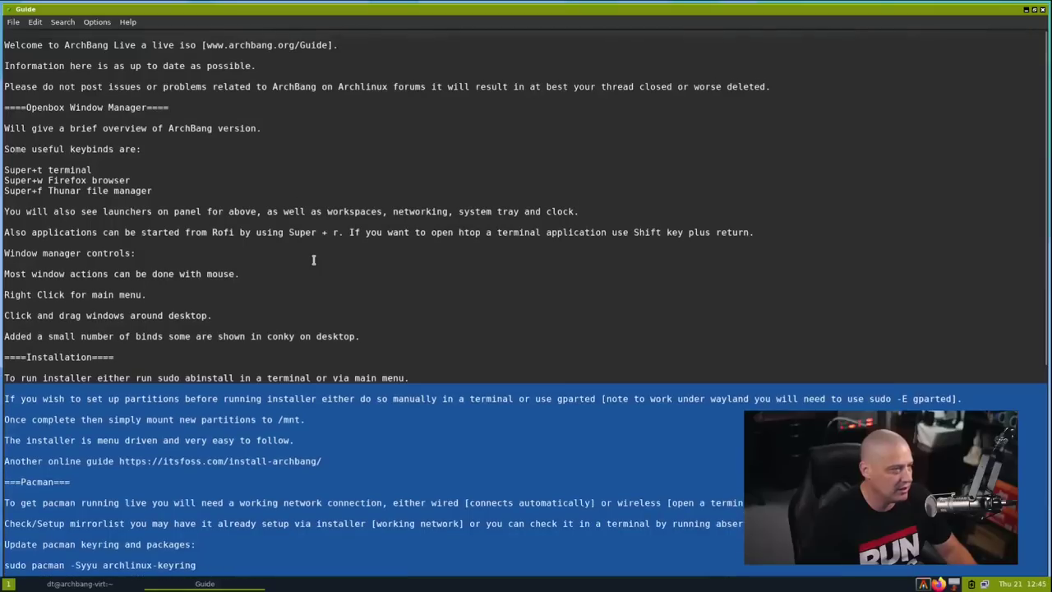
click(372, 253)
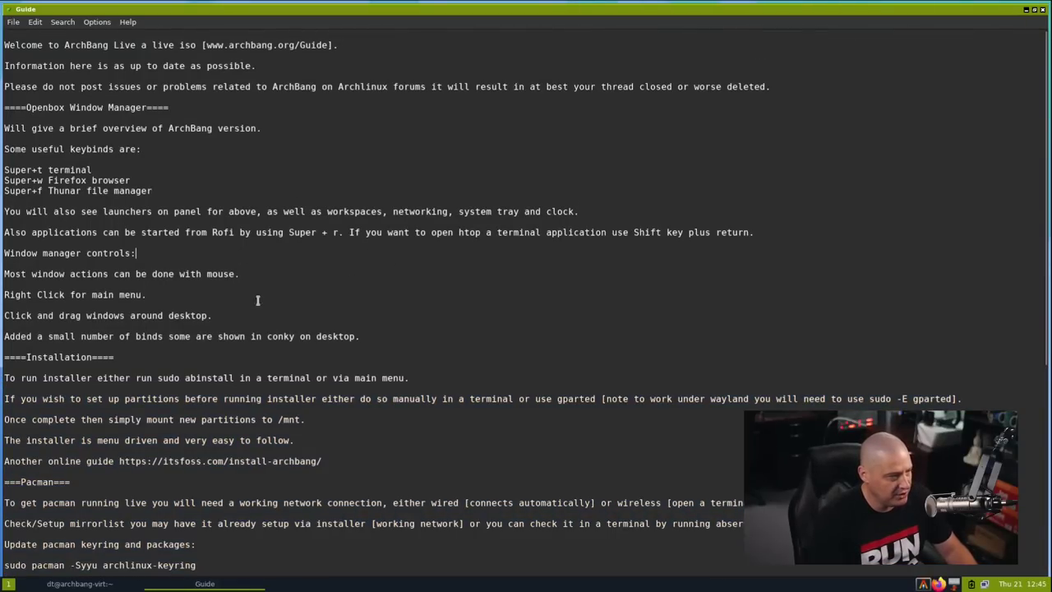
scroll(289, 337, down, 4)
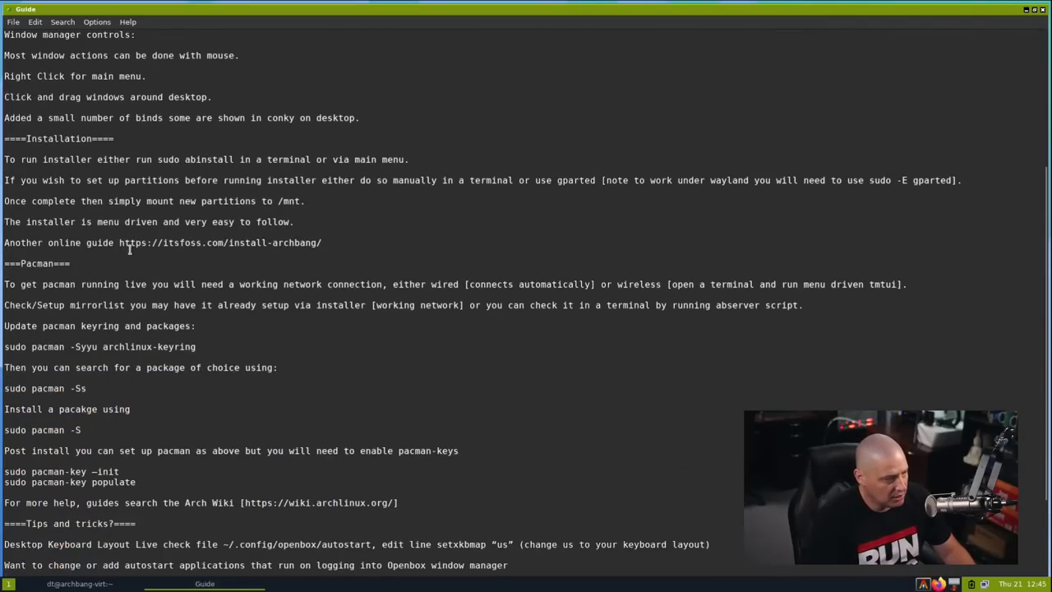
scroll(129, 248, down, 3)
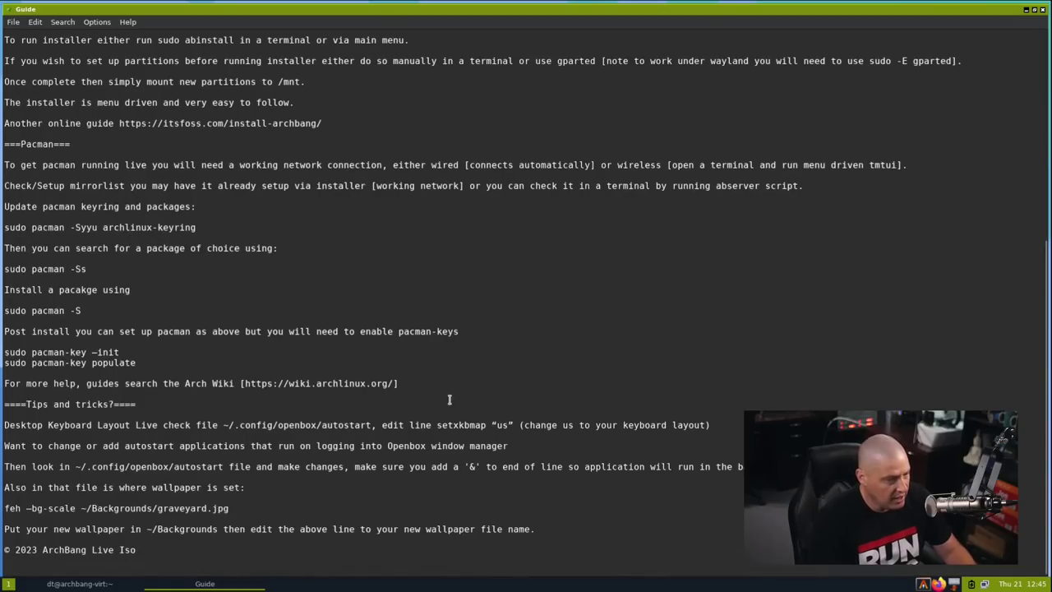
Step: Examine the guide's pacman-key instructions in the Pacman section, and close the guide and the terminal behind it
drag(448, 398, 9, 309)
click(105, 352)
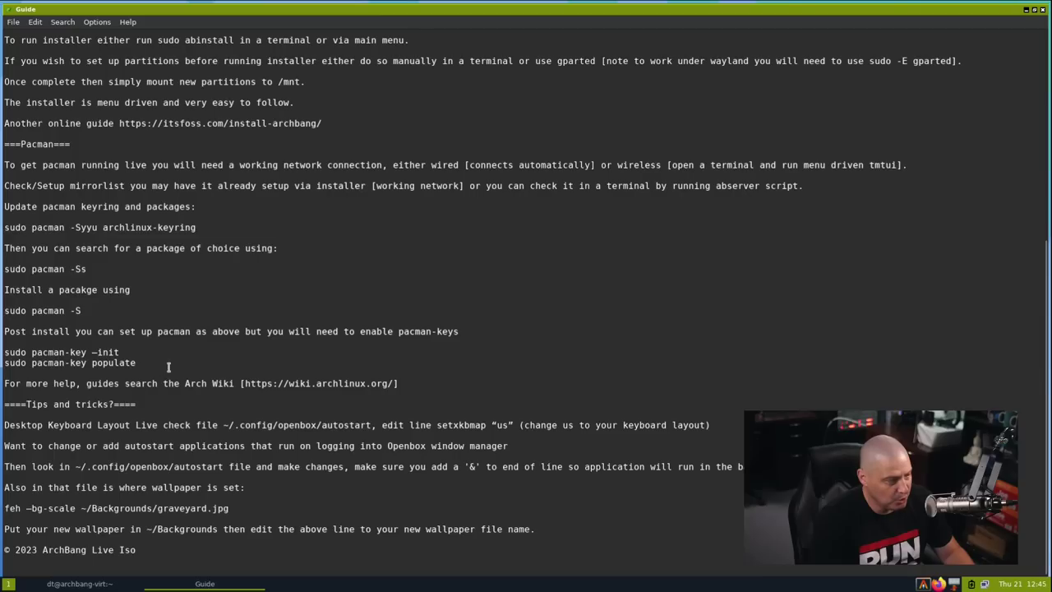
drag(169, 366, 12, 343)
drag(207, 382, 18, 324)
click(444, 425)
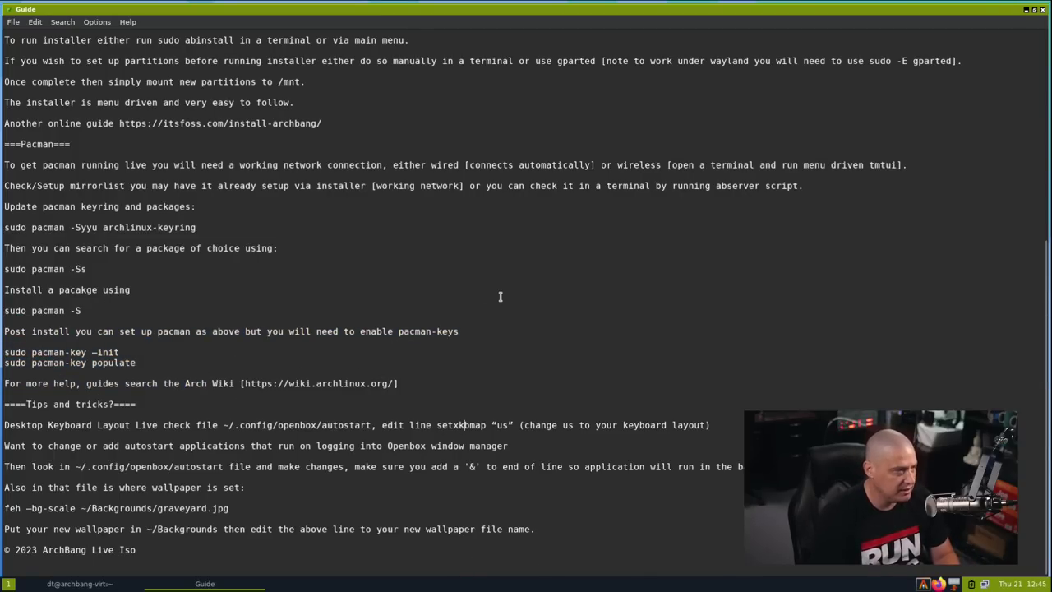
click(1042, 9)
click(739, 124)
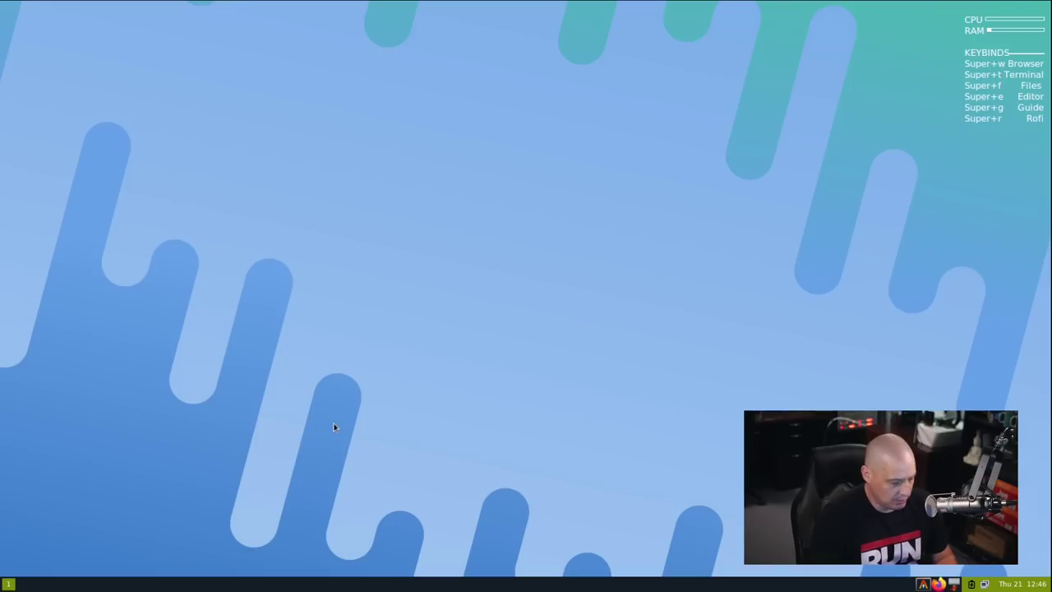
Step: Open a maximized terminal window and enlarge its font size, leaving the prompt empty
key(super+t)
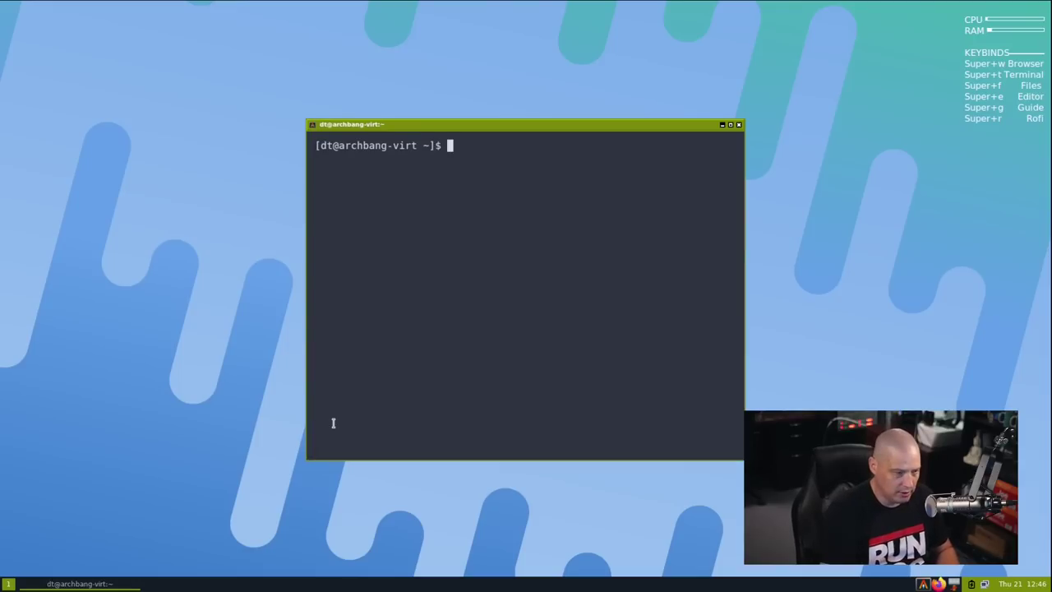
double_click(529, 128)
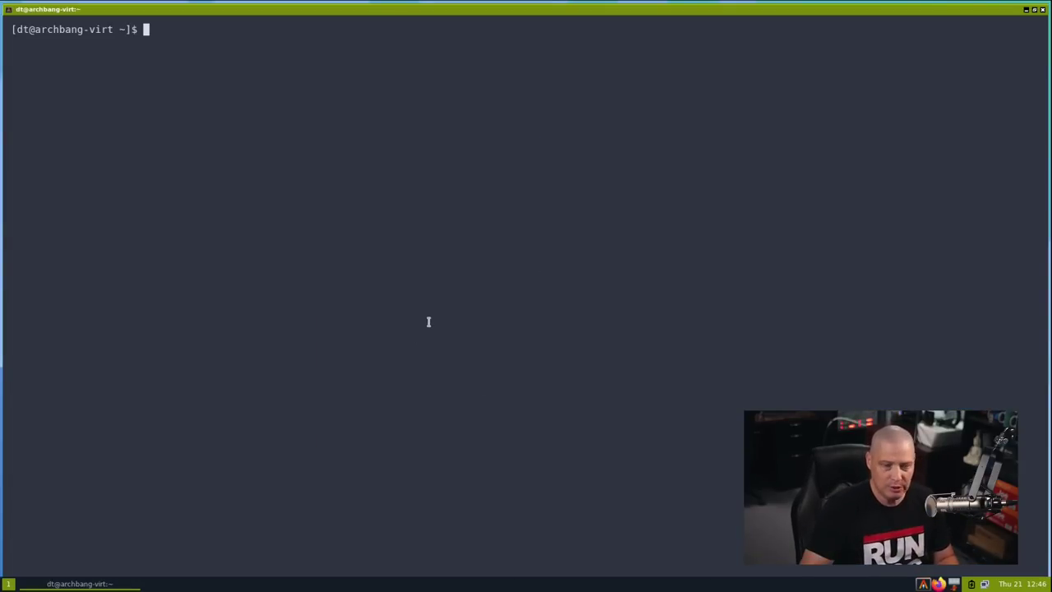
text(+++)
key(ctrl+plus)
key(ctrl+plus)
key(BackSpace)
key(BackSpace)
key(BackSpace)
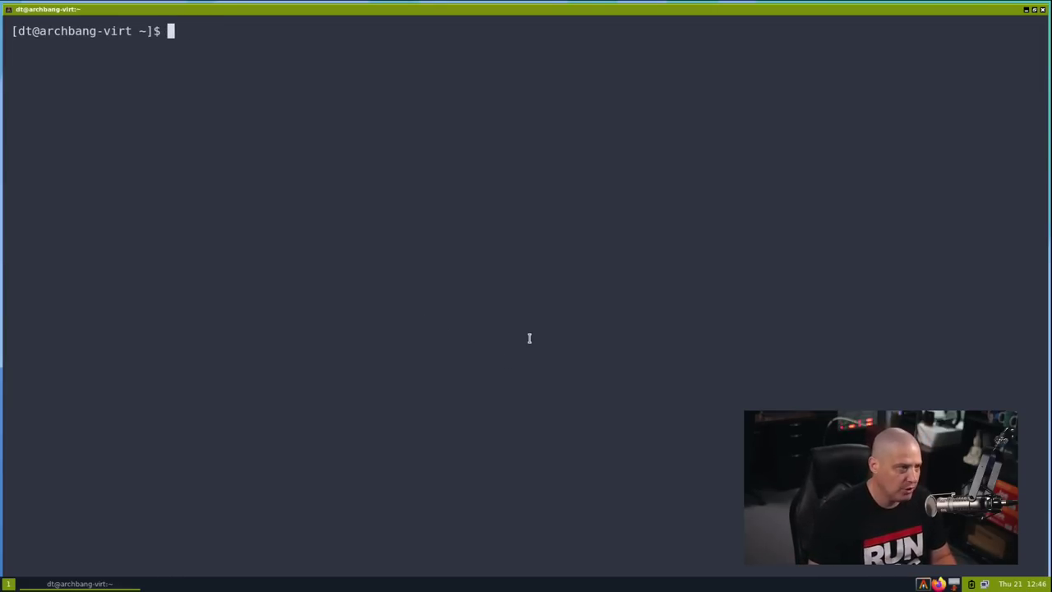
Step: Change to the .config/openbox directory in the terminal and list its files
text(cd .conf)
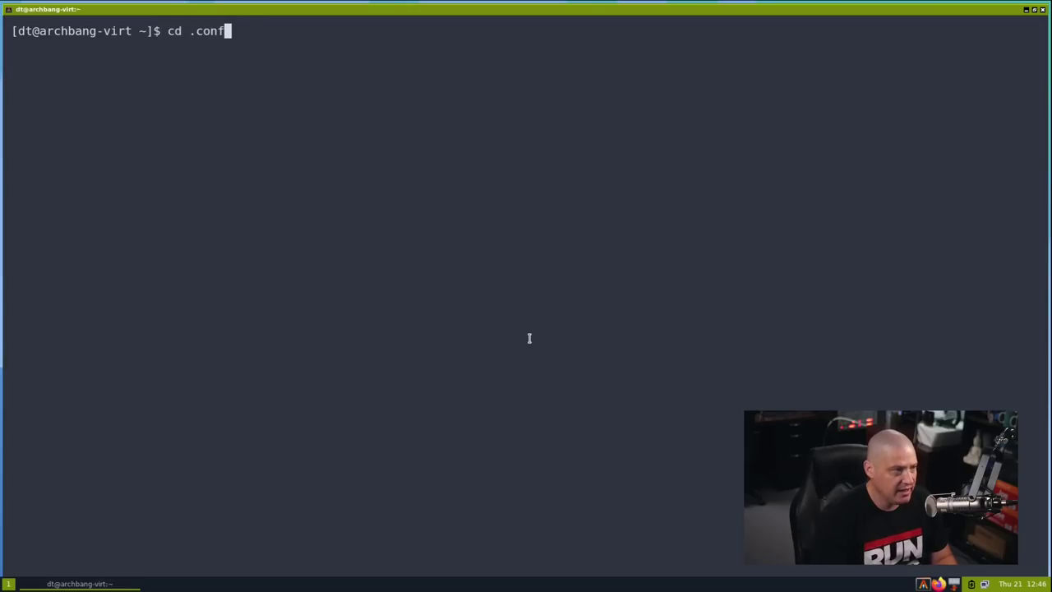
key(Tab)
text(open)
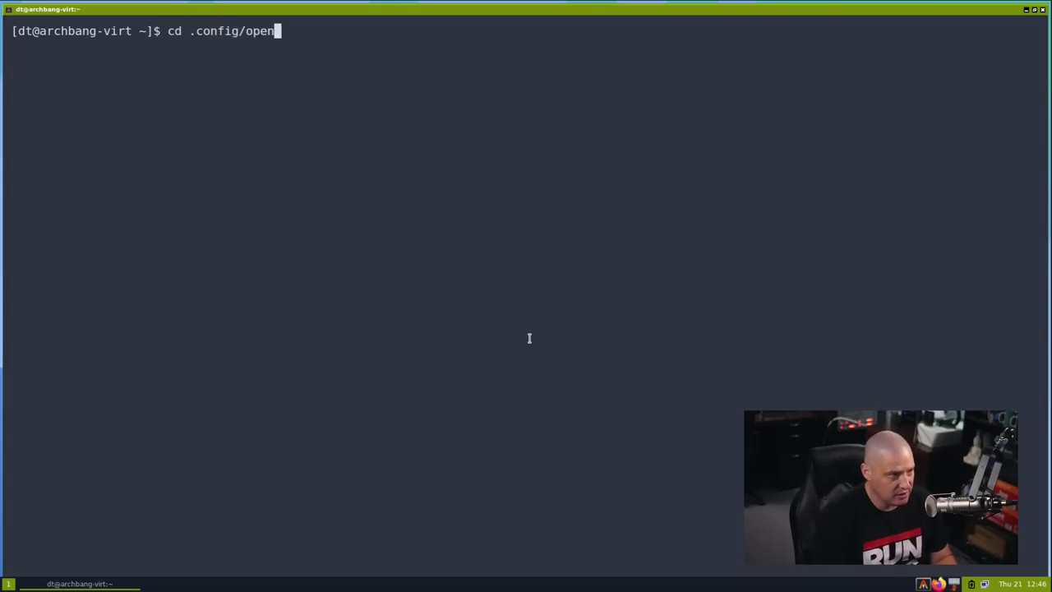
key(Tab)
key(Return)
text(ls)
key(Return)
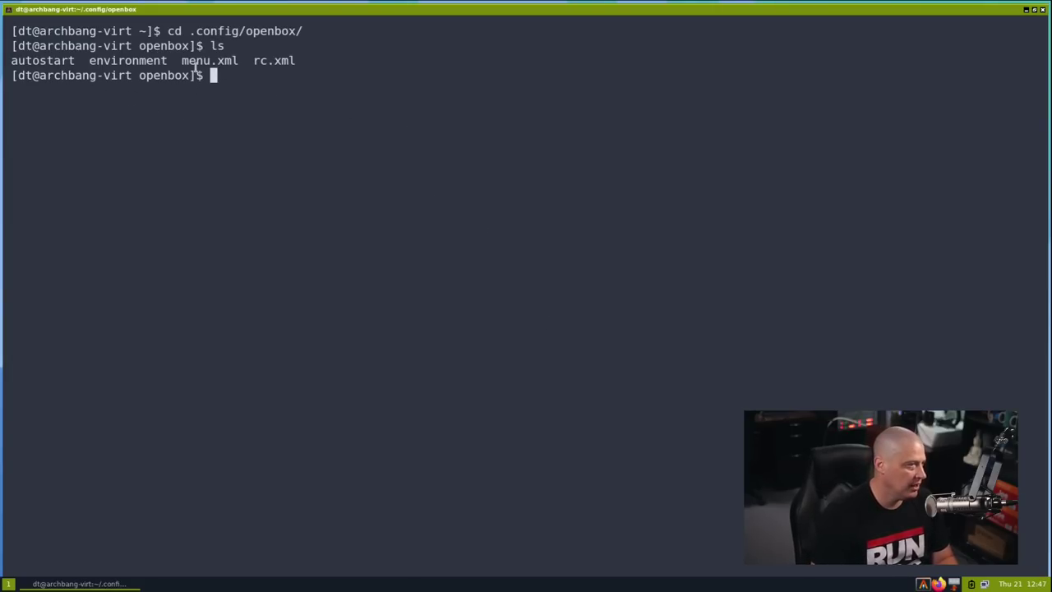
drag(181, 61, 242, 61)
click(402, 276)
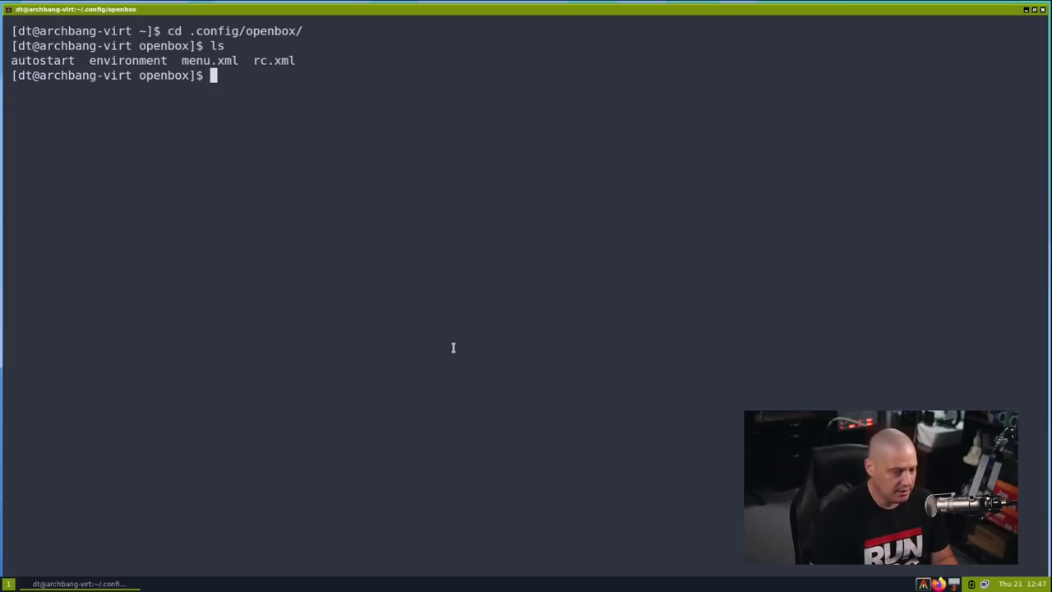
Step: Open menu.xml in vim and read through its root-menu entries to the end of the file
text(vim me)
key(Tab)
key(Return)
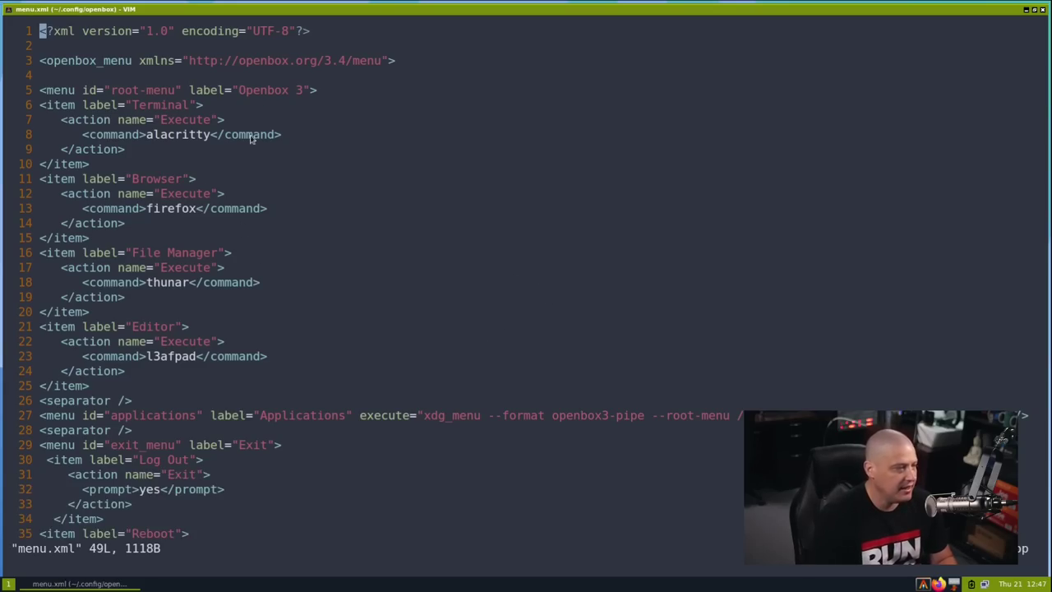
scroll(251, 146, down, 9)
scroll(169, 185, down, 1)
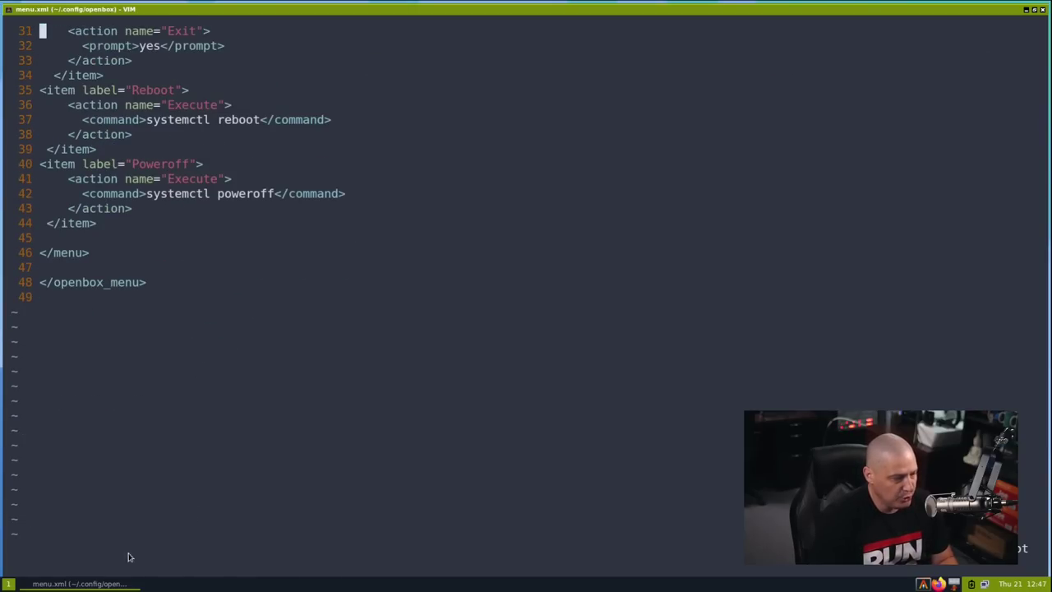
Step: Shrink the terminal to compare menu.xml with the root menu and its Applications submenus, and quit vim without changes
click(1034, 10)
right_click(177, 49)
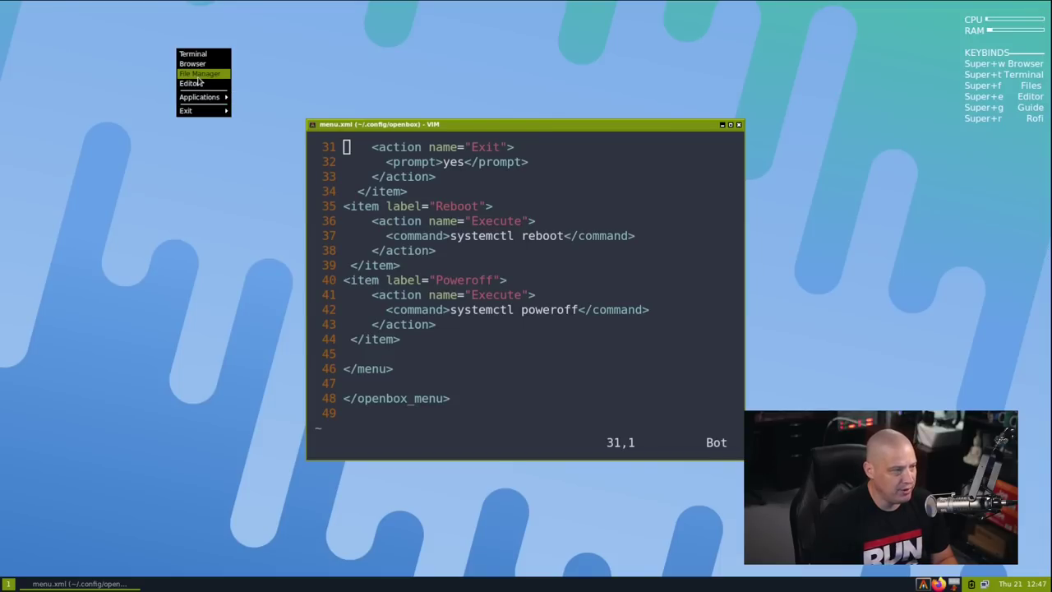
mouse_move(201, 97)
mouse_move(271, 127)
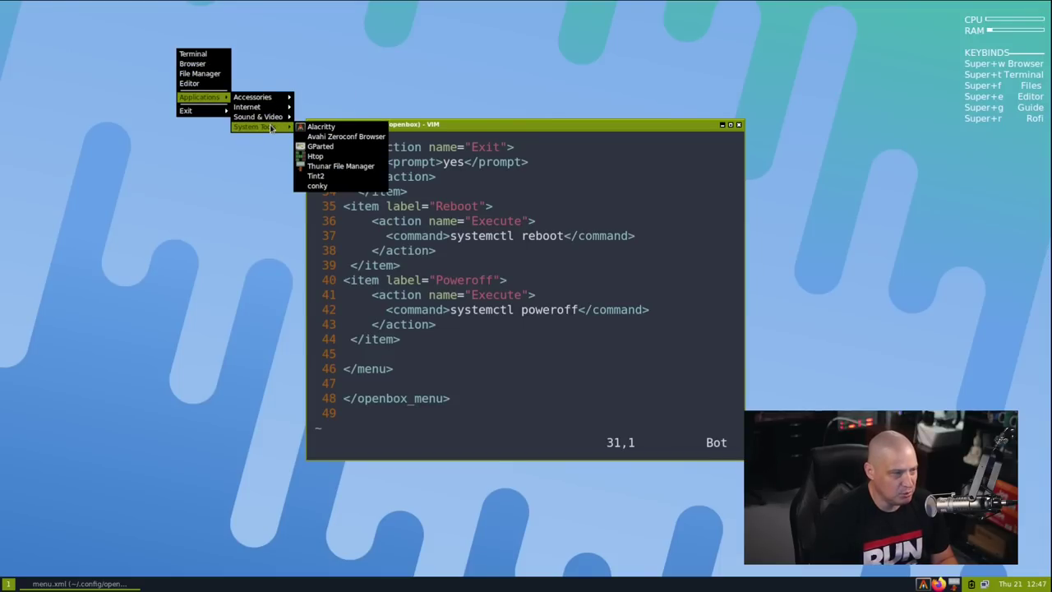
click(374, 93)
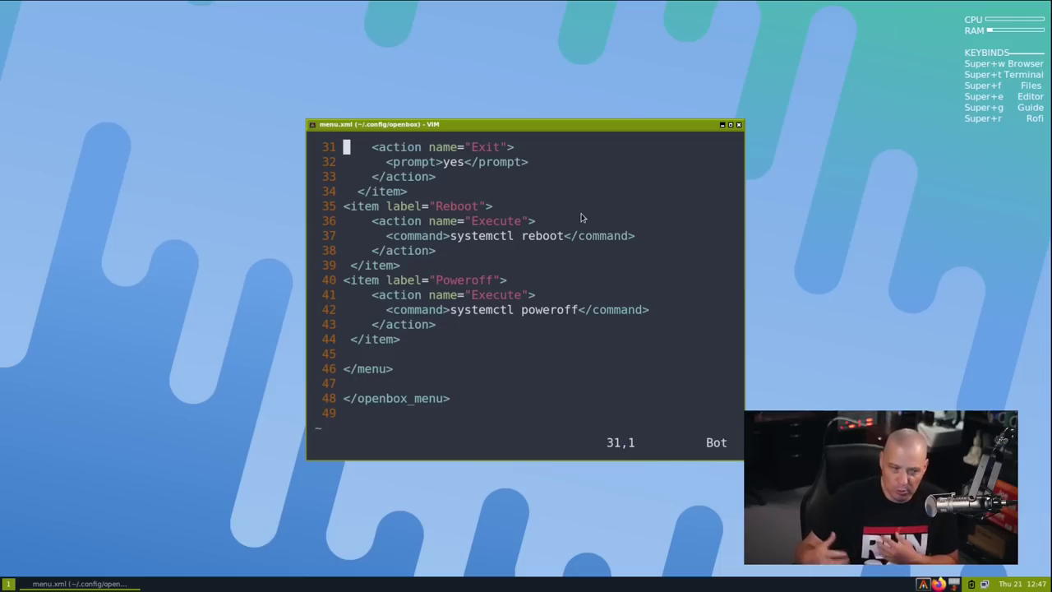
text(:q)
key(Return)
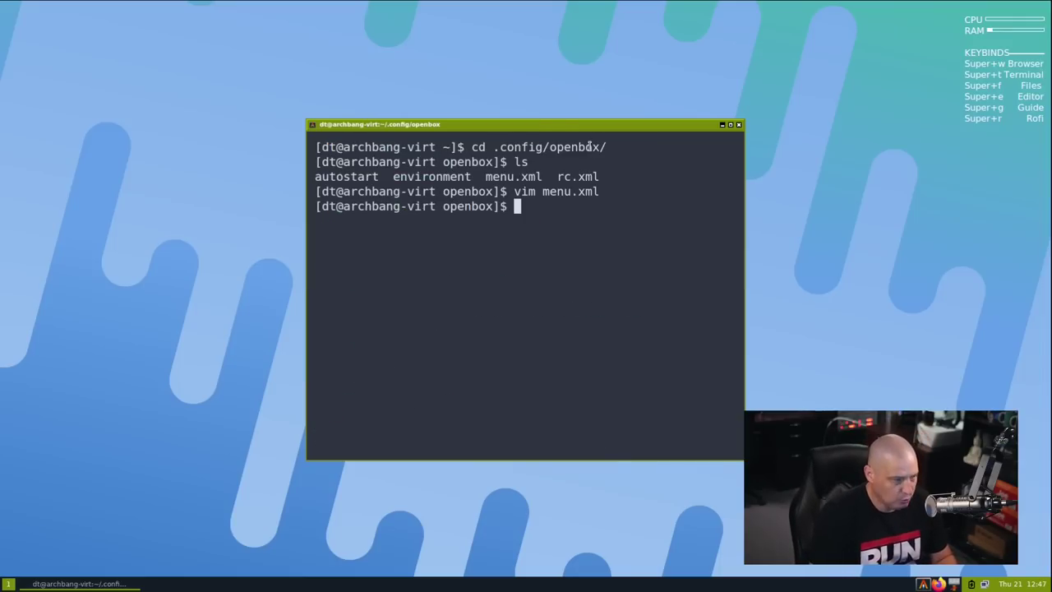
Step: Maximize the terminal and try to install the obmenu package with pacman
double_click(524, 129)
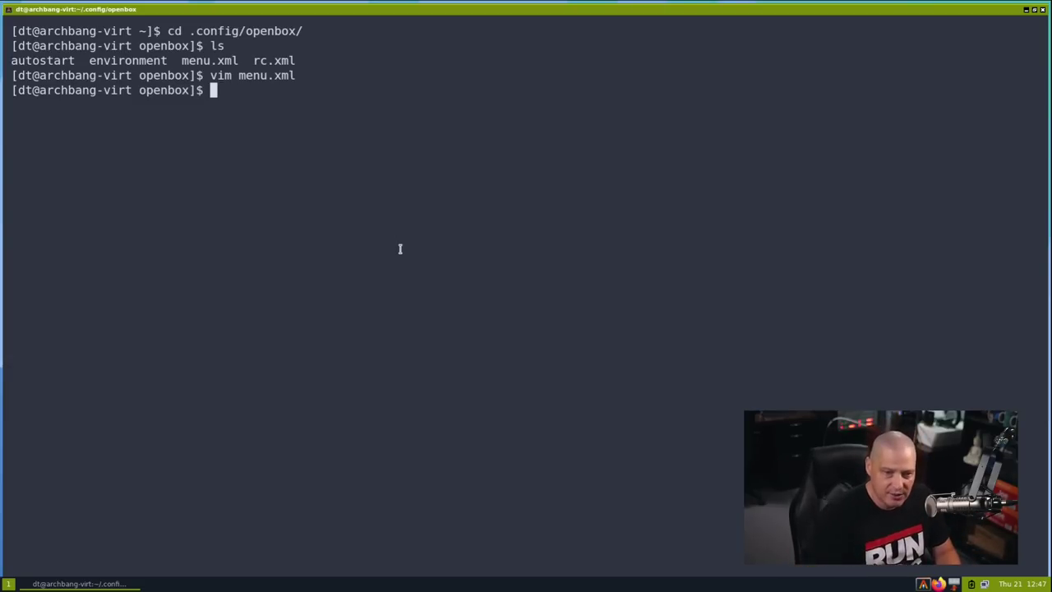
text(sudo pacm)
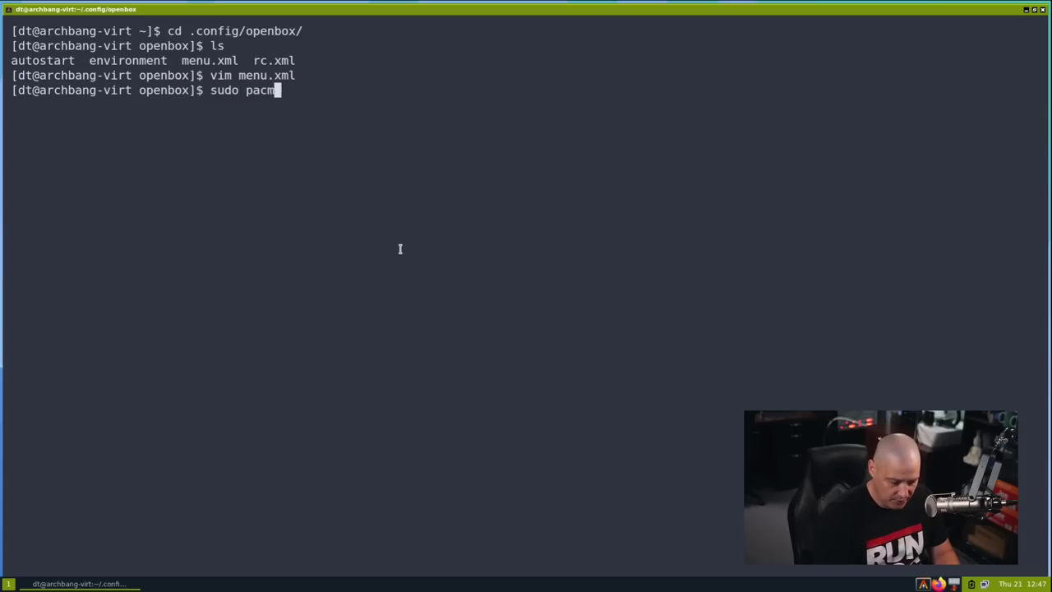
text(an -S )
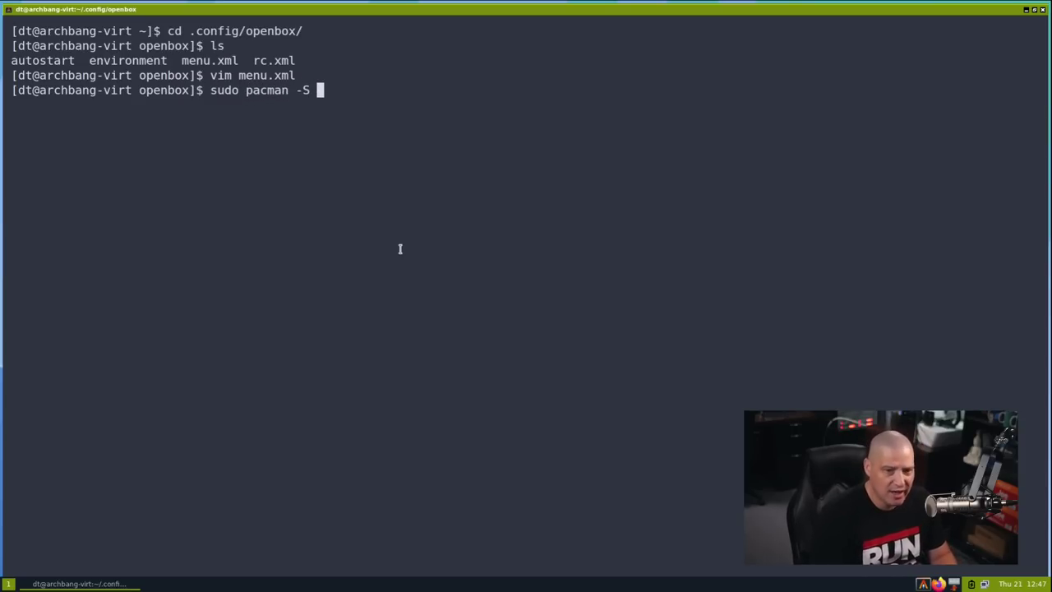
text(obm,en)
key(BackSpace)
key(BackSpace)
key(BackSpace)
text(enu)
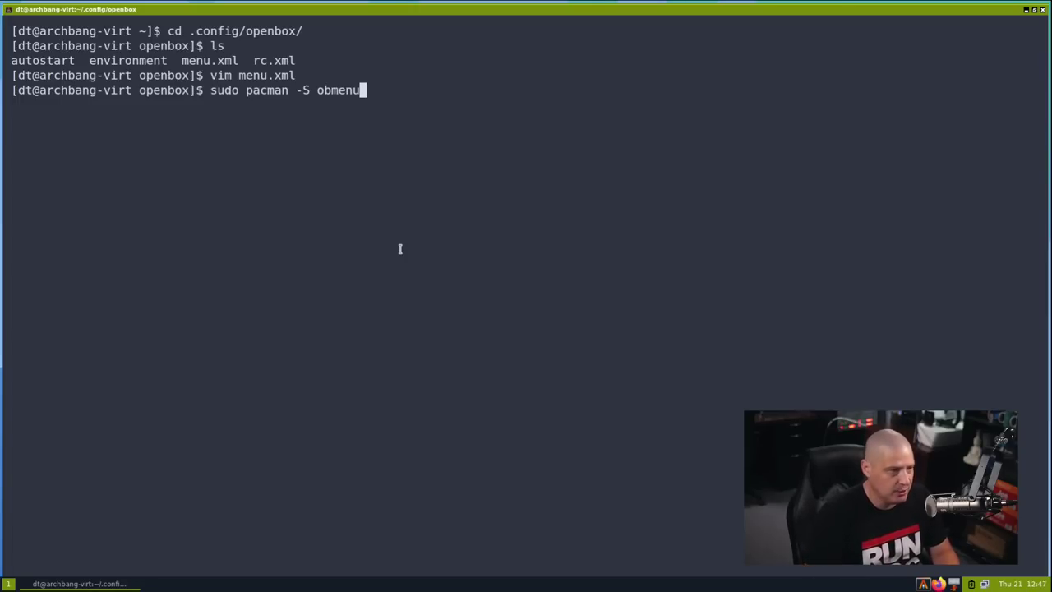
key(Return)
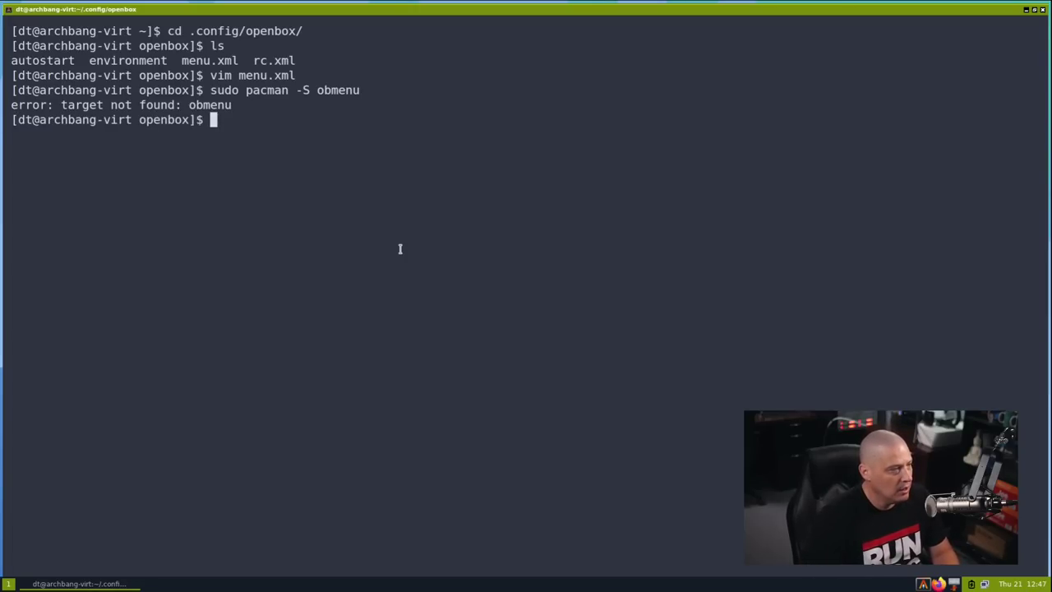
Step: Check whether the AUR helpers yay and paru are installed by running each one in the terminal
key(Up)
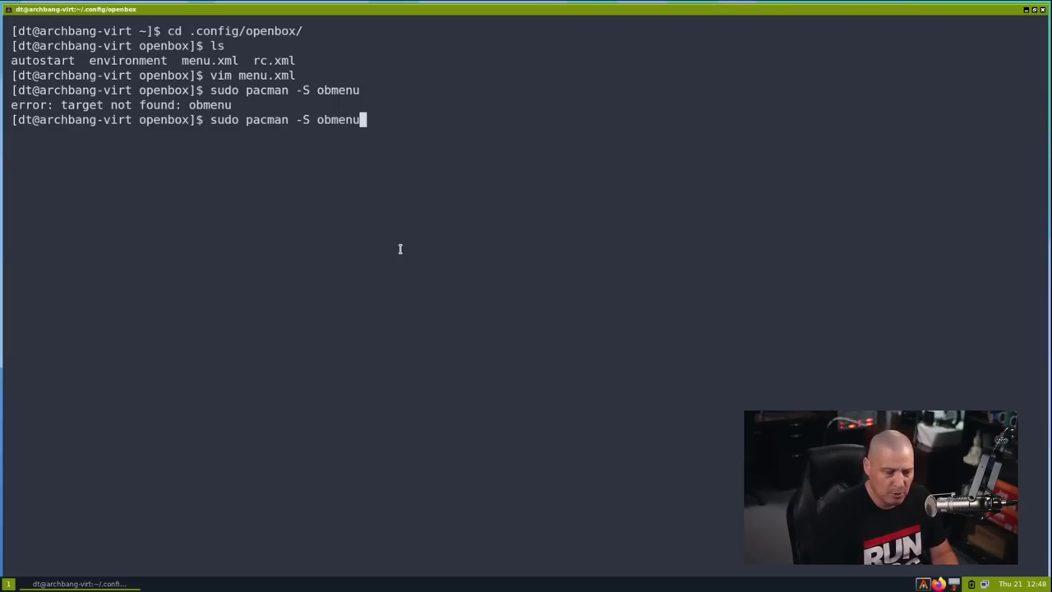
key(BackSpace)
key(BackSpace)
key(BackSpace)
key(BackSpace)
key(BackSpace)
key(BackSpace)
key(BackSpace)
key(BackSpace)
key(BackSpace)
key(BackSpace)
key(BackSpace)
key(BackSpace)
key(BackSpace)
key(BackSpace)
key(BackSpace)
key(BackSpace)
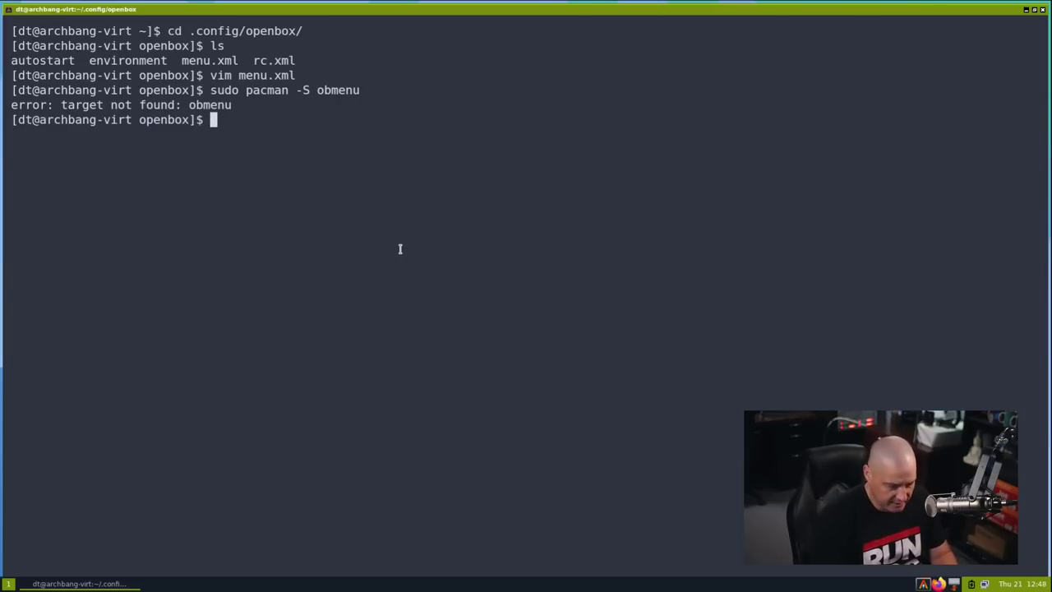
text(yay)
key(Return)
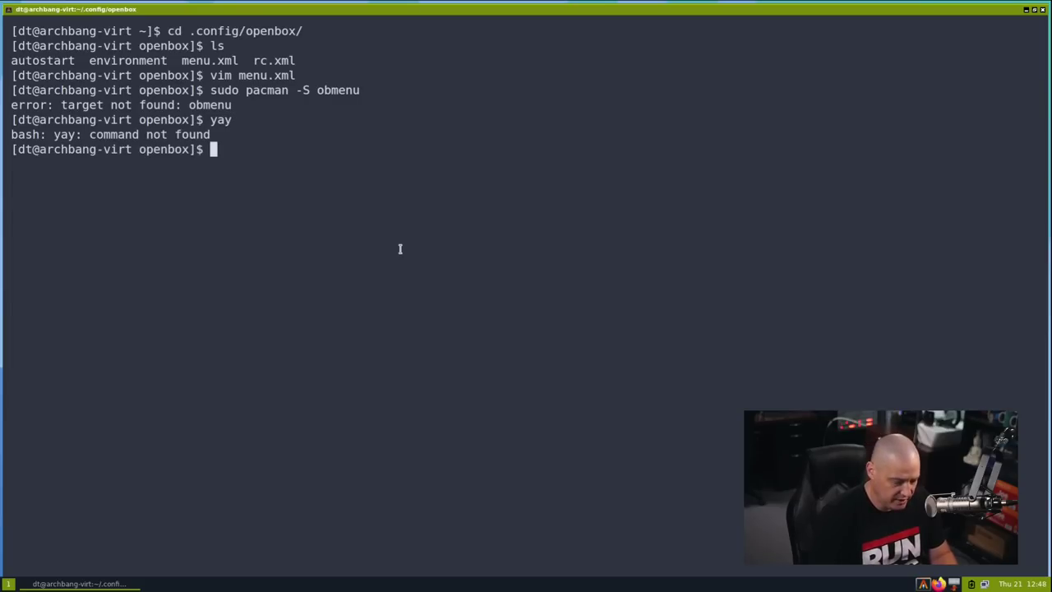
text(paru)
key(Return)
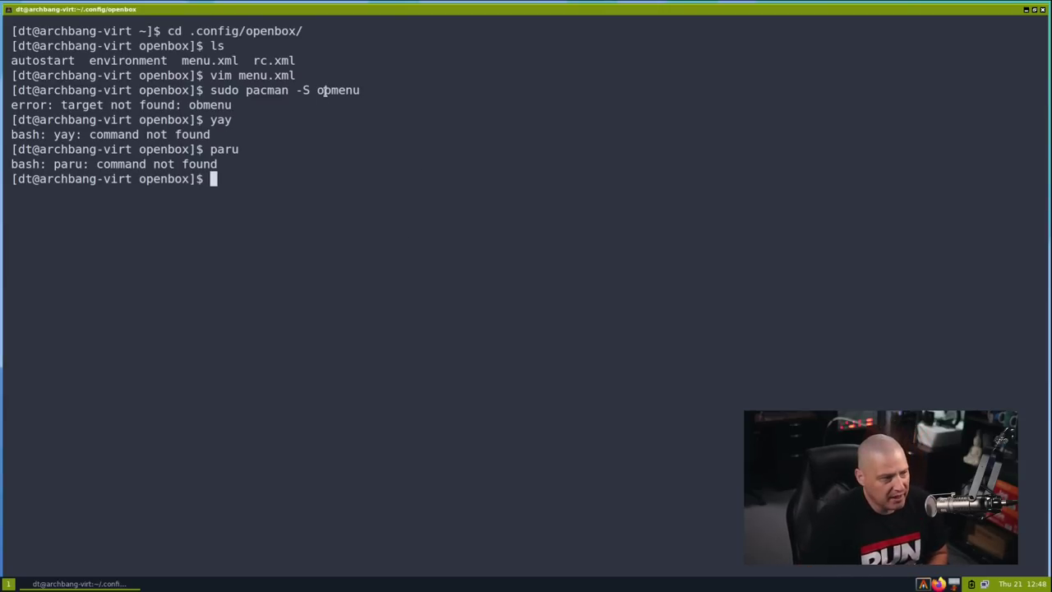
Step: Close the terminal and look through the Applications submenus of the desktop's root menu
click(1042, 9)
right_click(241, 165)
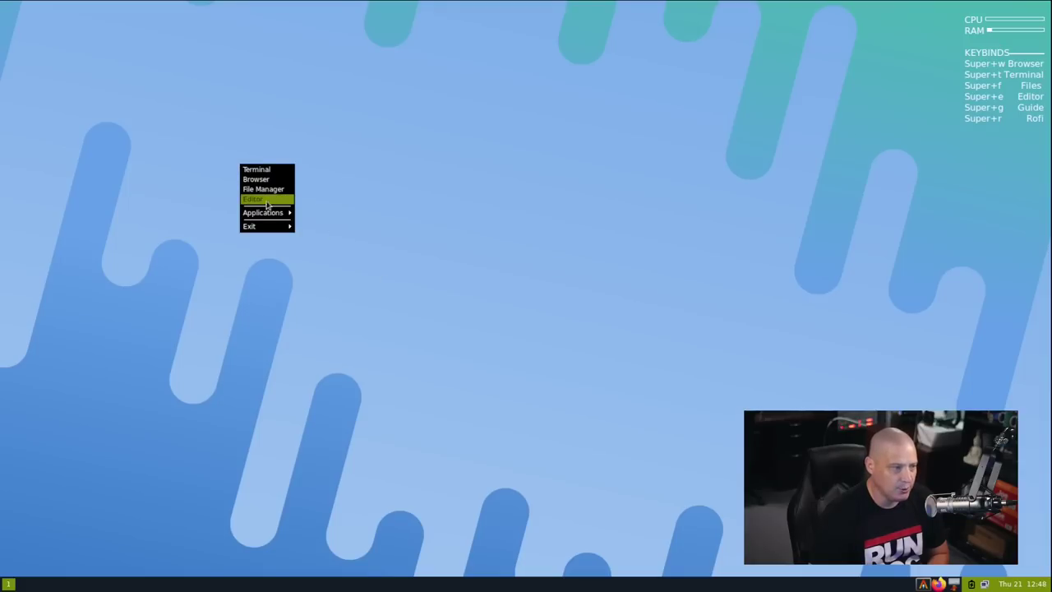
mouse_move(279, 216)
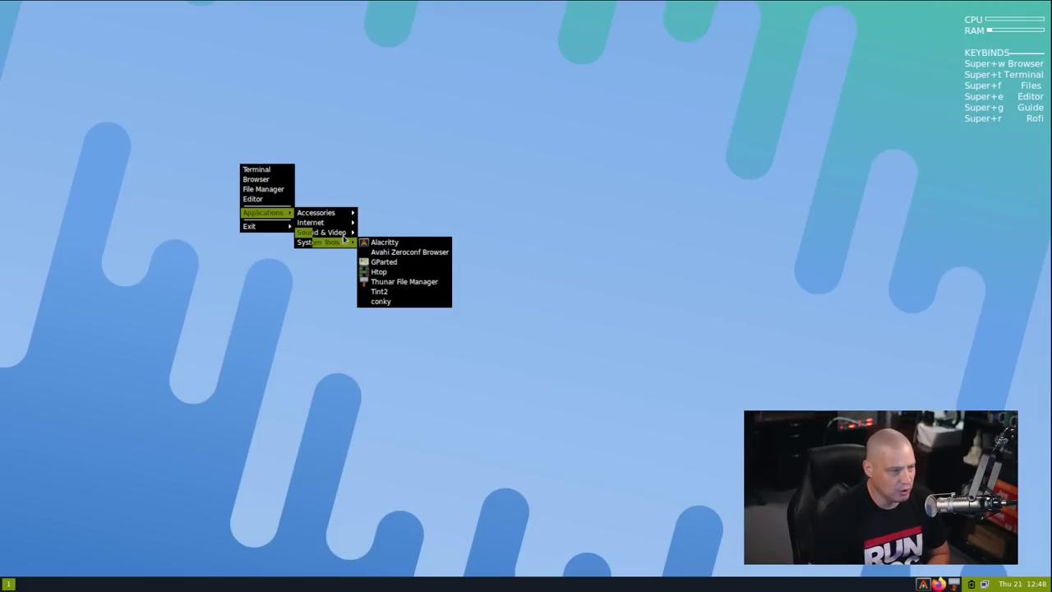
mouse_move(324, 213)
click(643, 375)
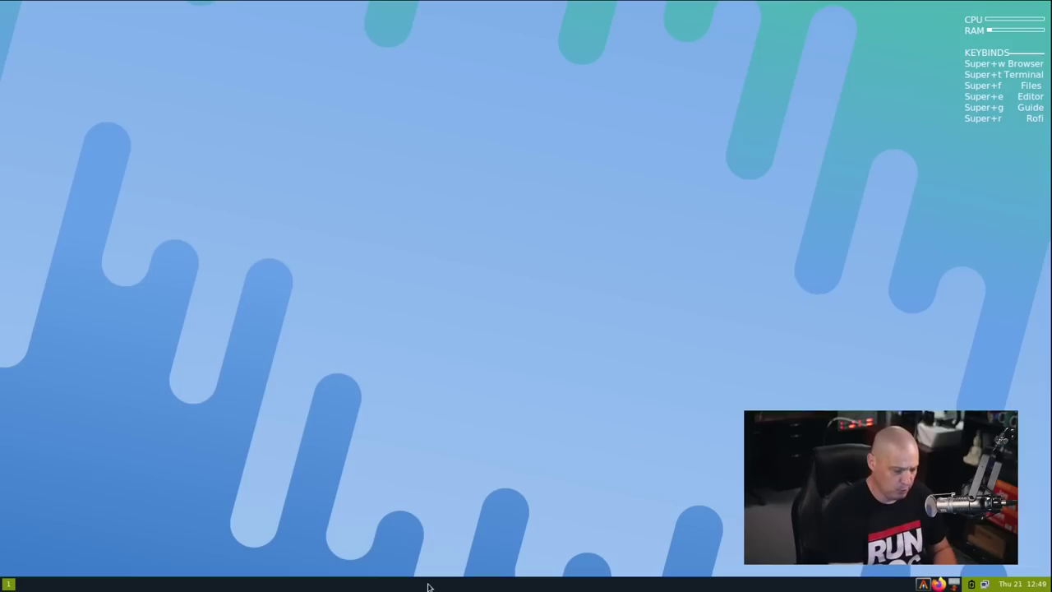
Step: Open a new maximized terminal with enlarged text and check the running kernel version with uname -r
key(super+t)
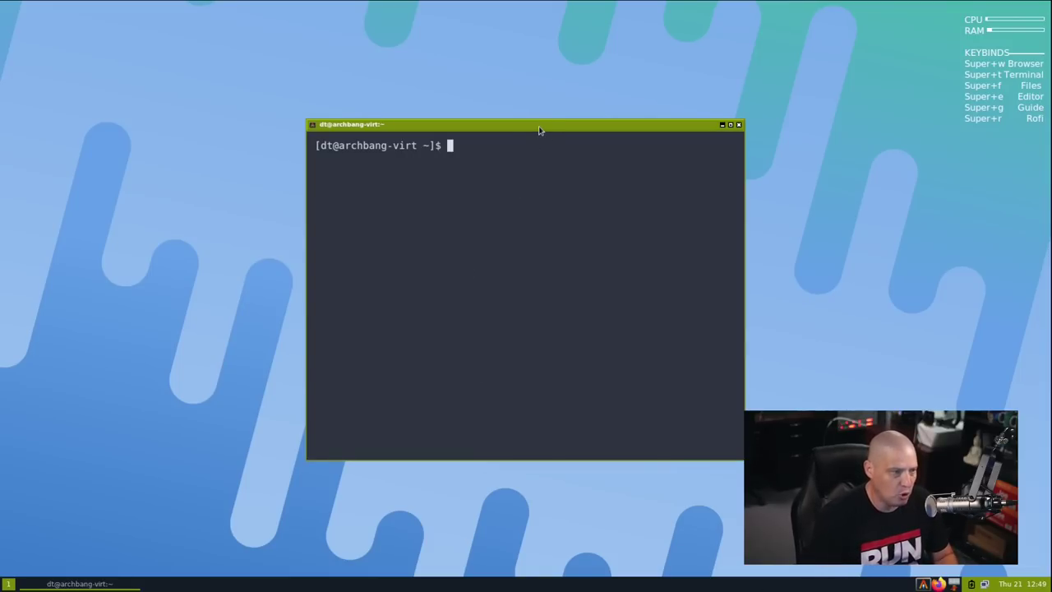
key(super+Up)
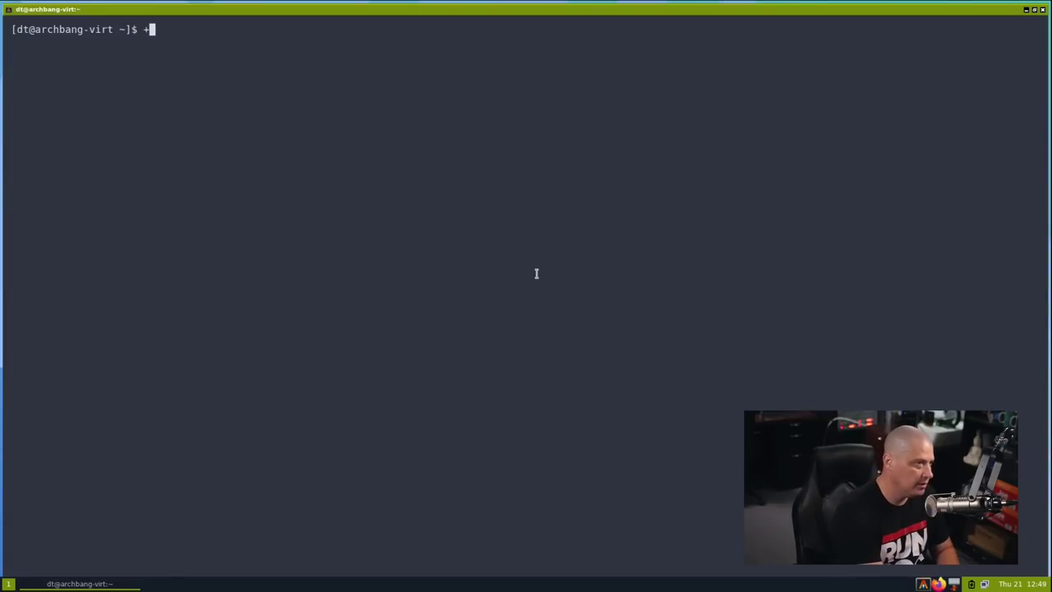
key(ctrl+shift+plus)
key(ctrl+shift+plus)
text(+)
text(uname -r)
key(Return)
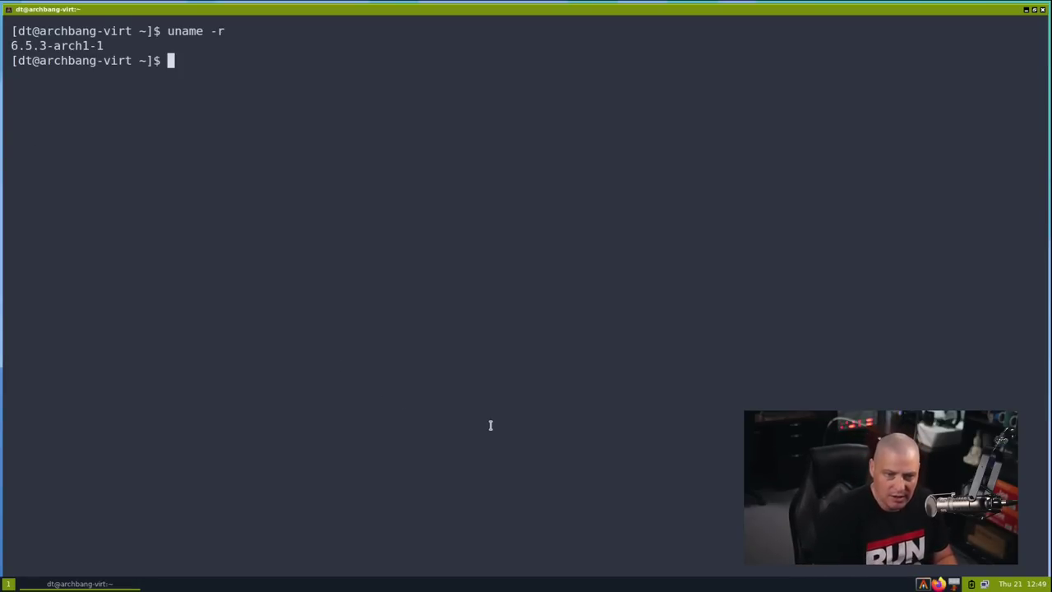
Step: List the names of all installed packages with pacman -Qq
text(sudo)
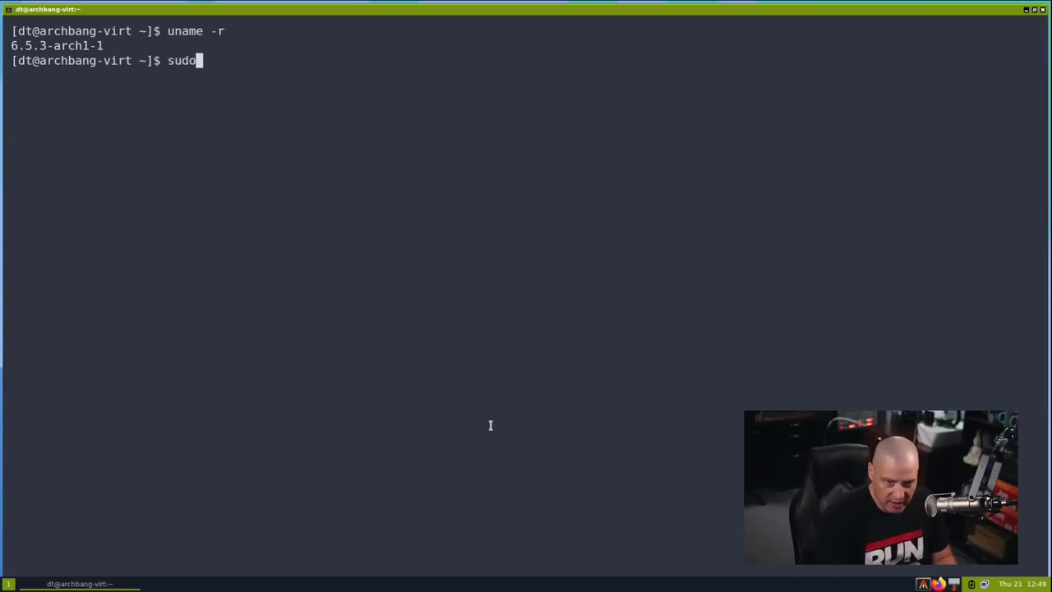
key(BackSpace)
key(BackSpace)
key(BackSpace)
key(BackSpace)
text(pacman -Qq)
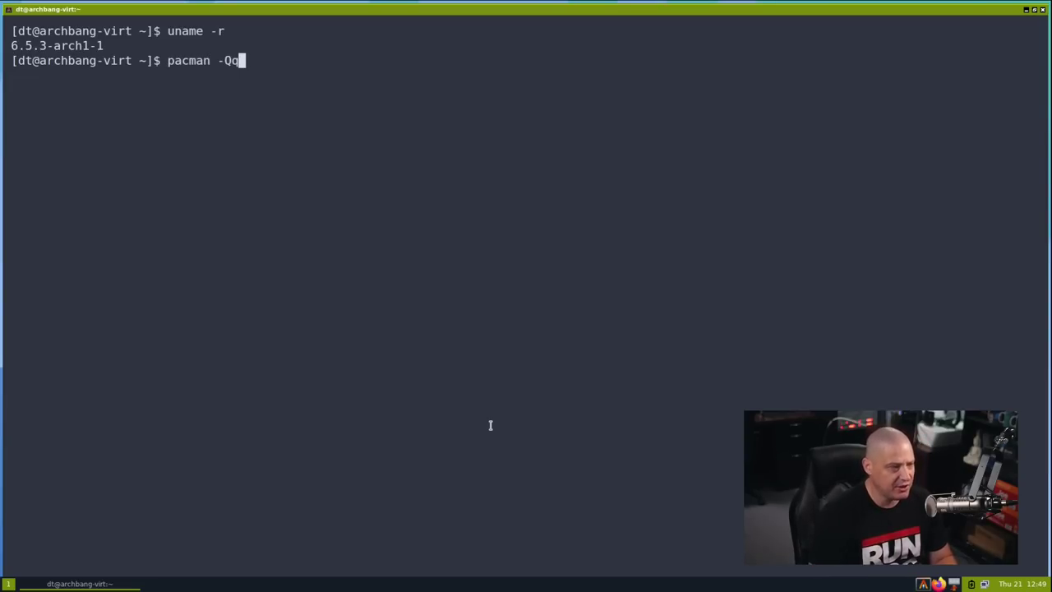
key(Return)
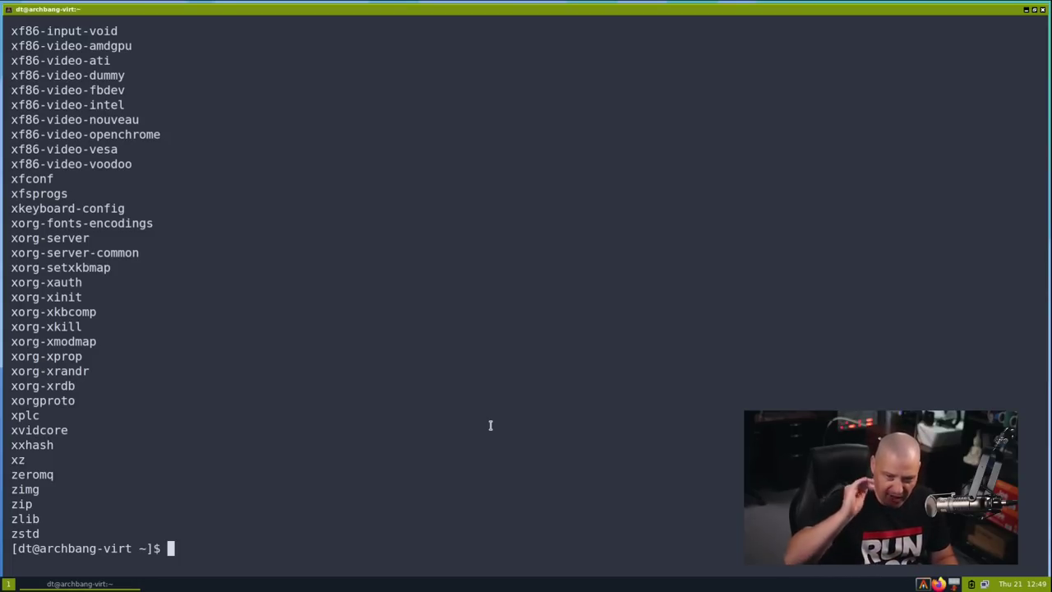
Step: Count the installed packages with pacman -Qq | wc -l and highlight the resulting number
text(pacman -Qq)
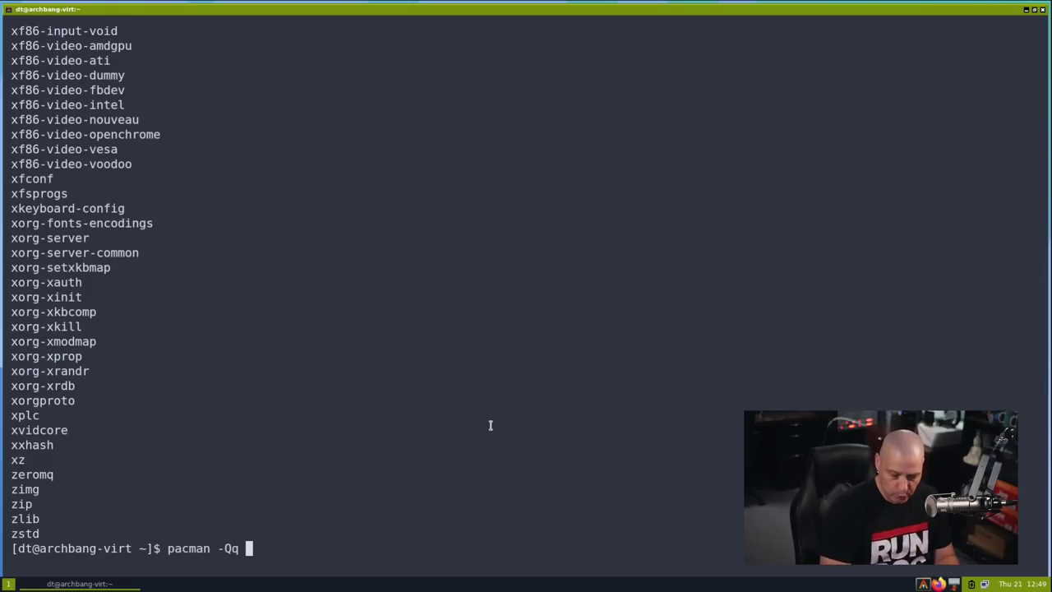
text(| wc)
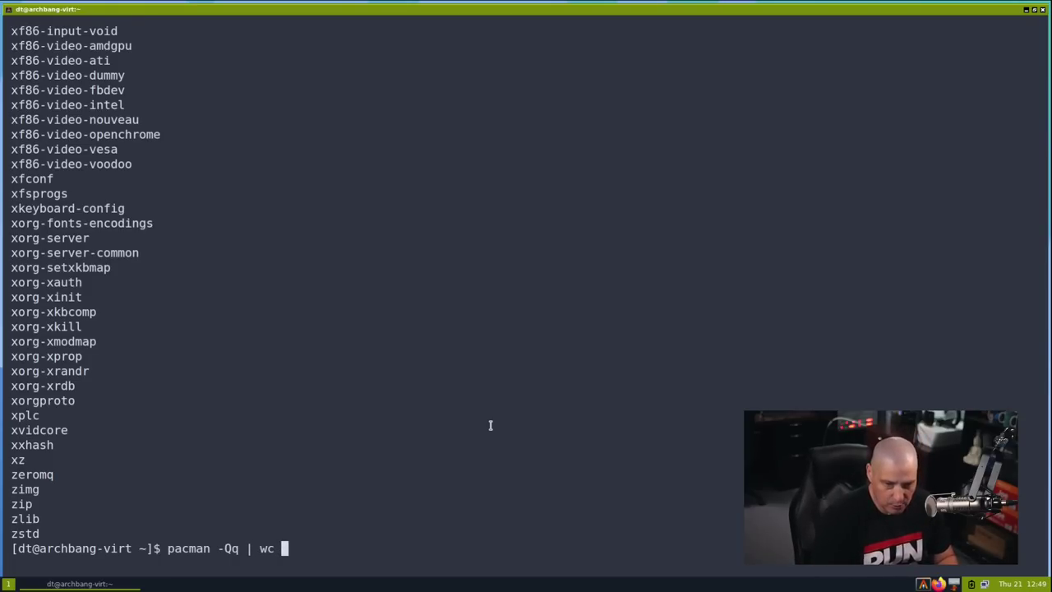
text( -l)
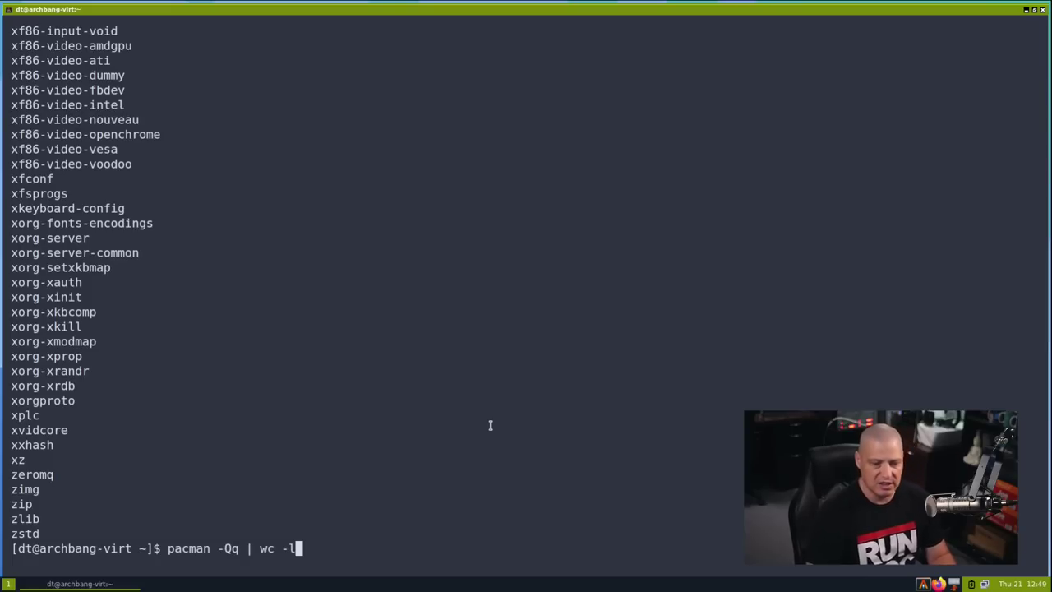
key(Return)
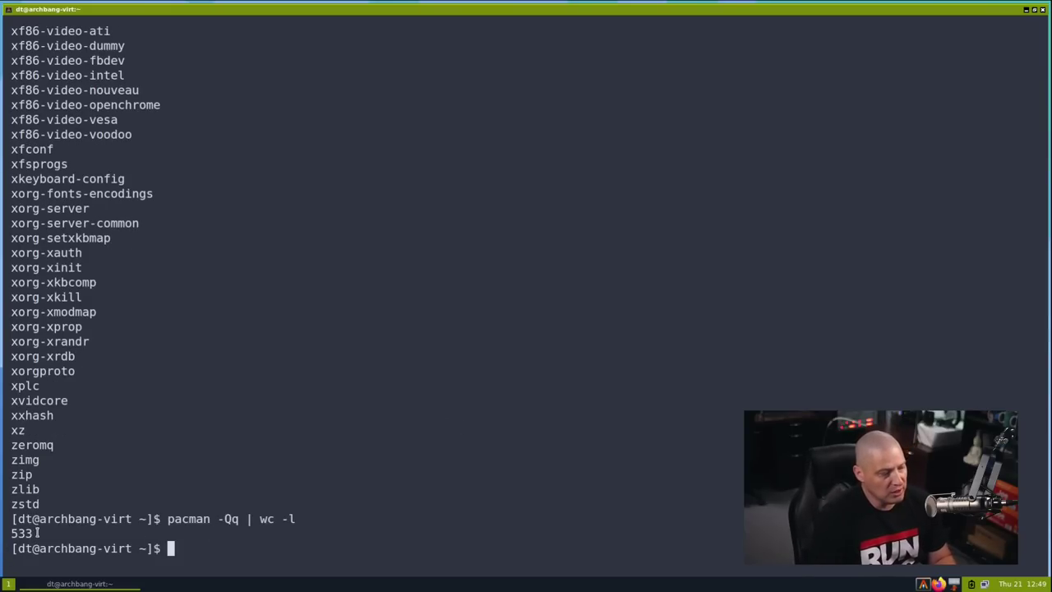
drag(36, 533, 13, 532)
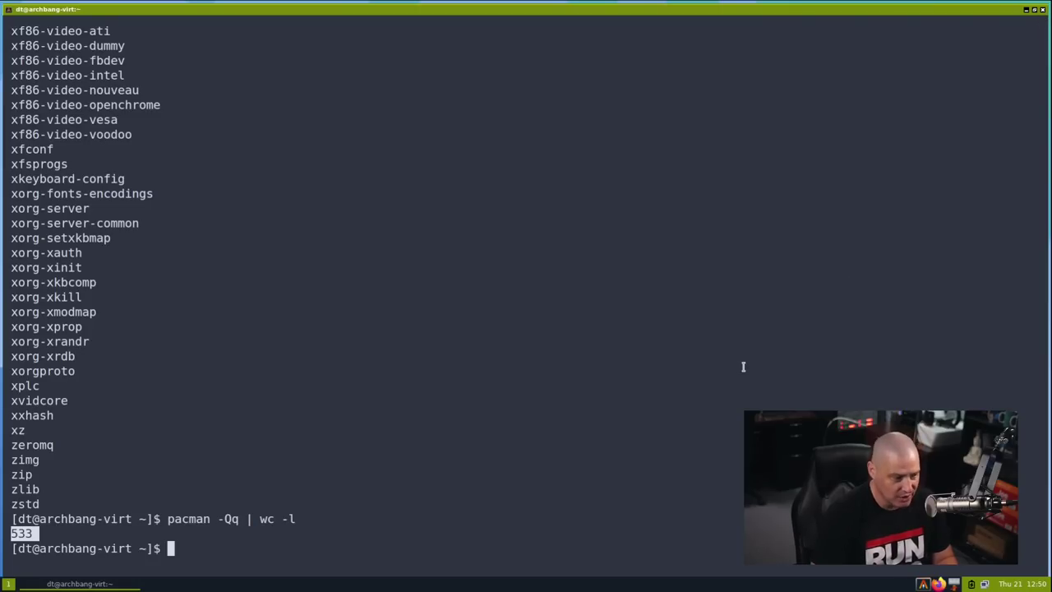
Step: Check whether PipeWire is installed with whereis pipewire, highlight its binary path, and close the terminal
text(whereis pipewire)
key(Return)
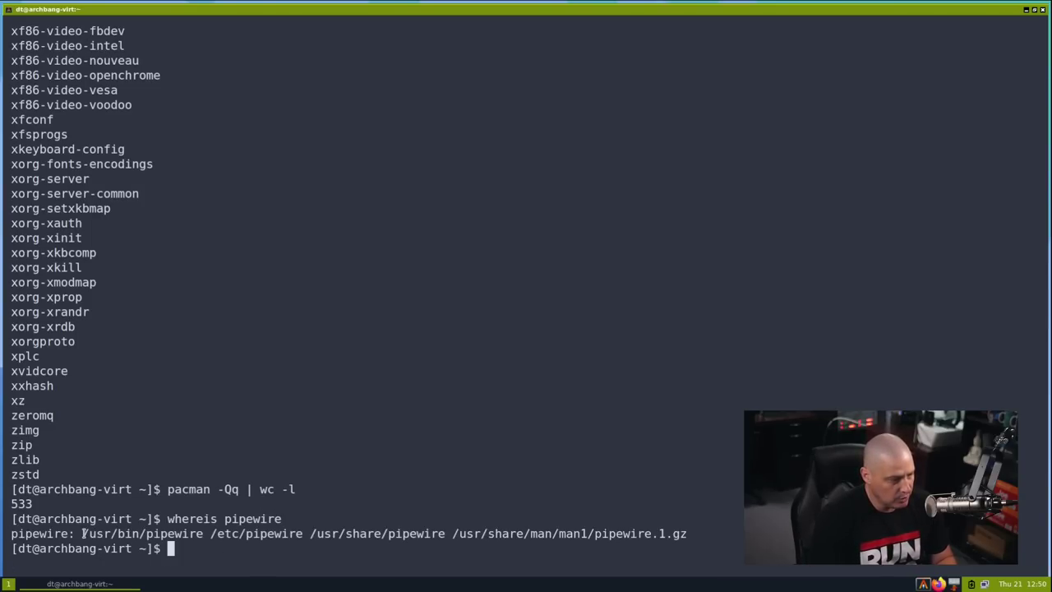
drag(82, 533, 202, 533)
click(257, 552)
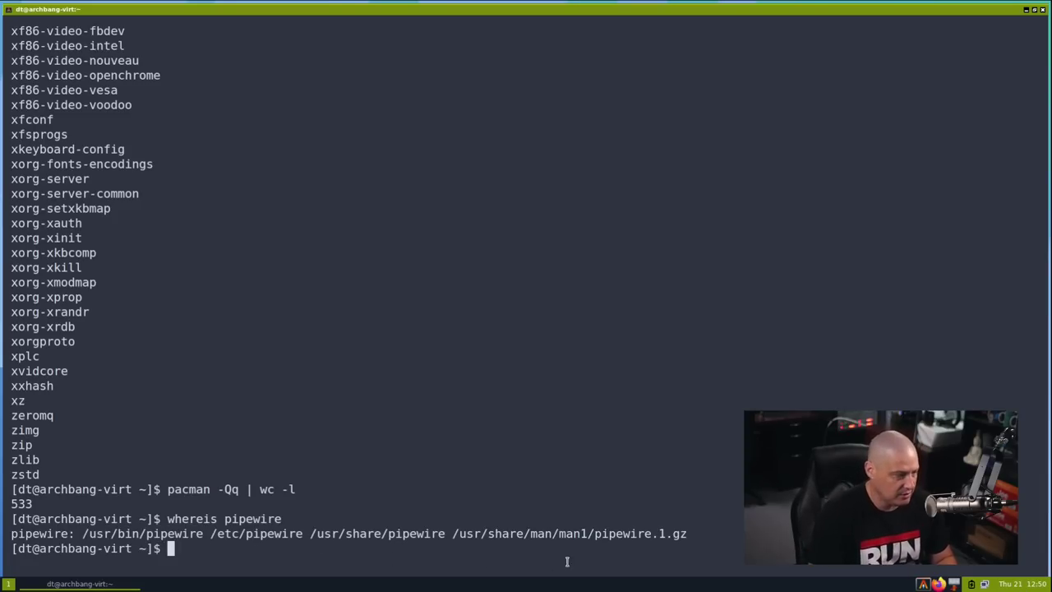
click(1042, 10)
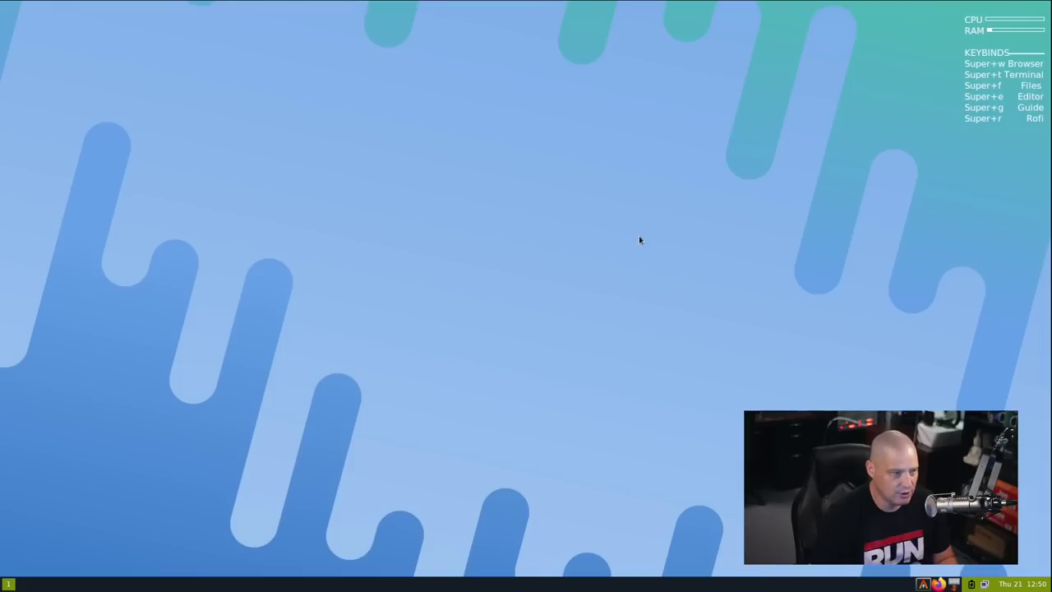